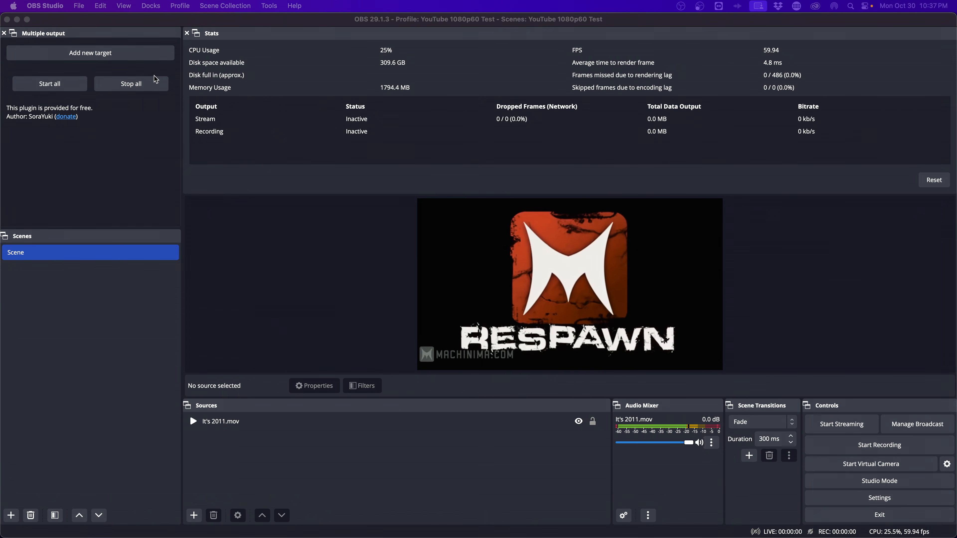
# Close the Multiple output dock and restore it from the Docks menu
pyautogui.click(97, 34)
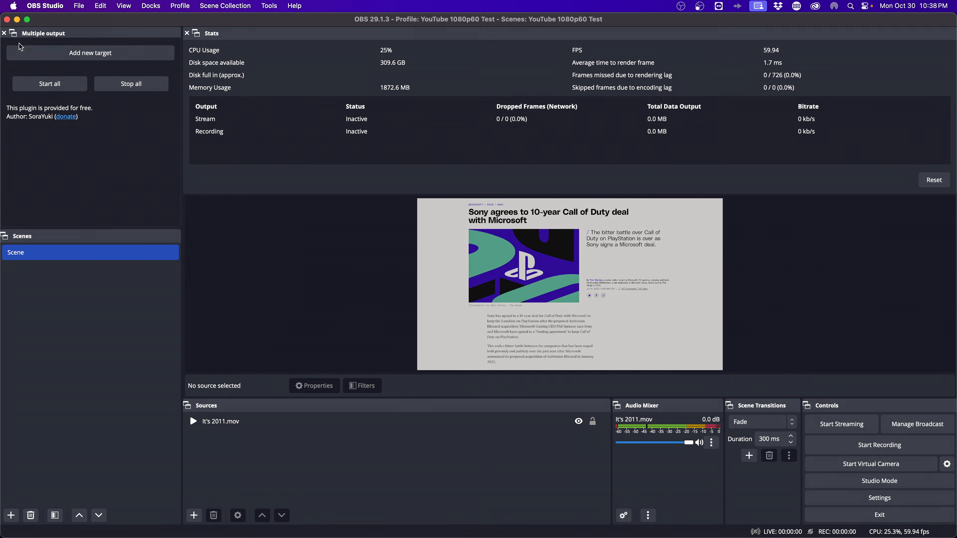
pyautogui.click(4, 33)
pyautogui.click(156, 9)
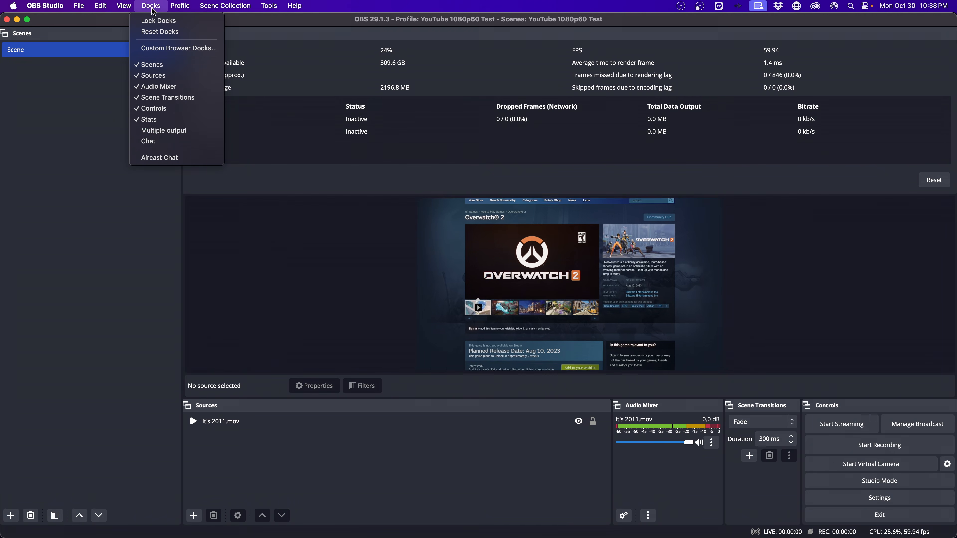
pyautogui.click(163, 128)
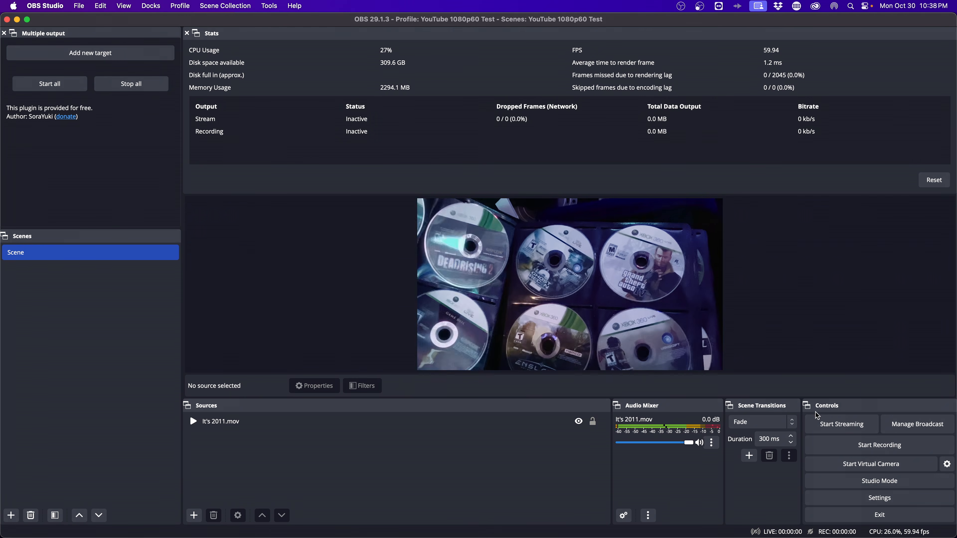
# Select the It's 2011.mov source and pick an AV1 hardware encoder for streaming
pyautogui.click(600, 421)
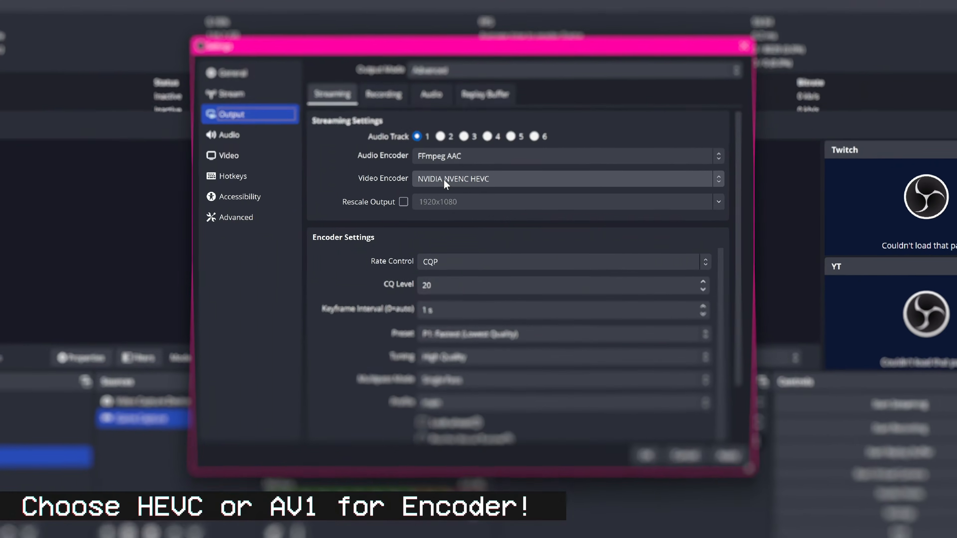
pyautogui.click(443, 179)
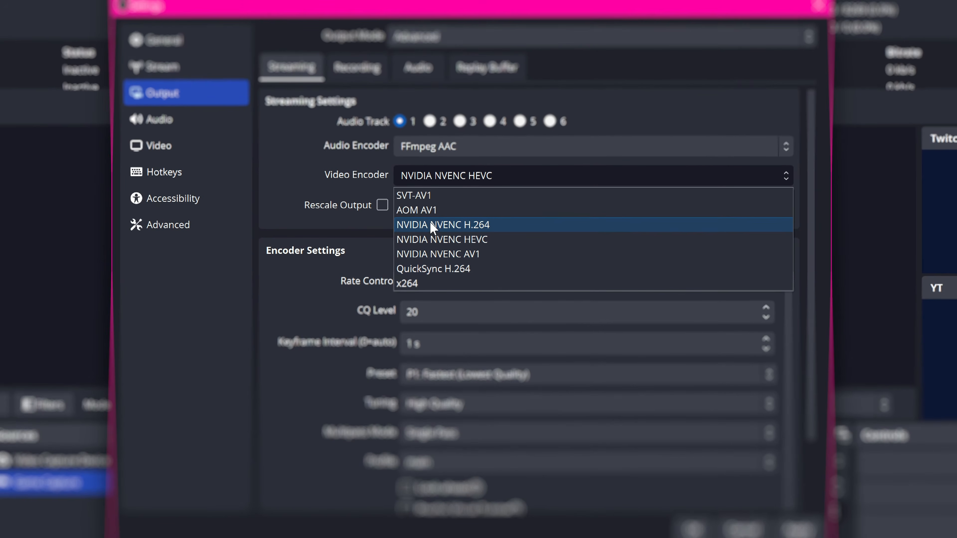
pyautogui.click(445, 257)
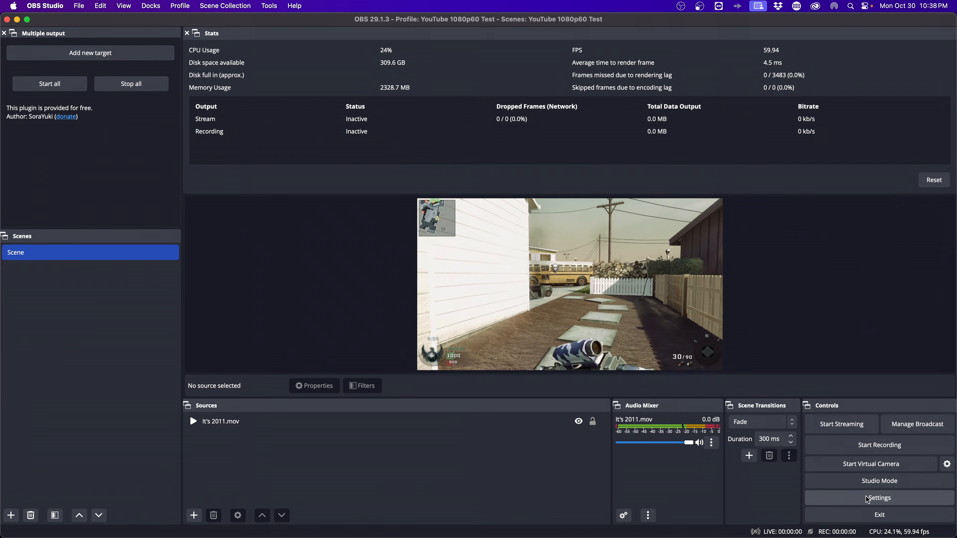
# Confirm the Stream service stays on YouTube - RTMPS and save the settings
pyautogui.click(867, 498)
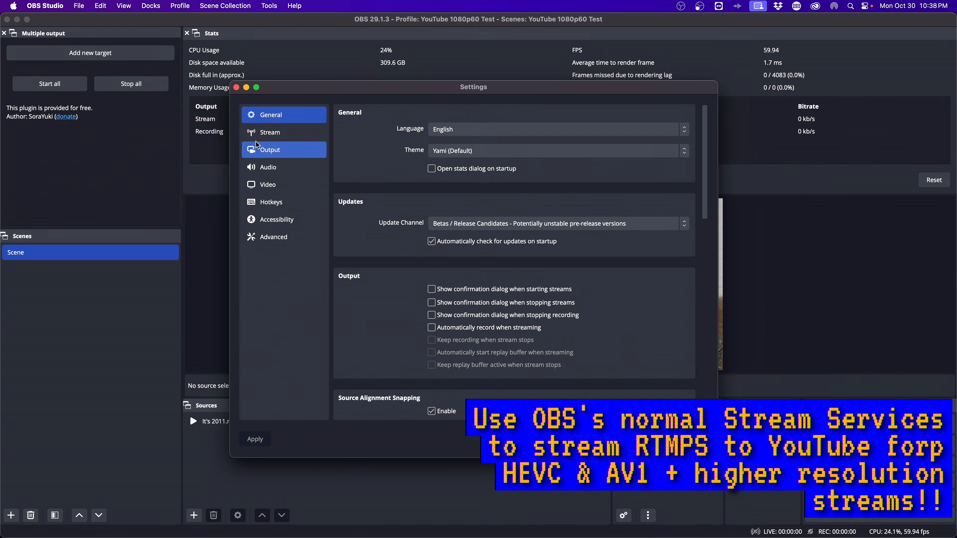
pyautogui.click(265, 136)
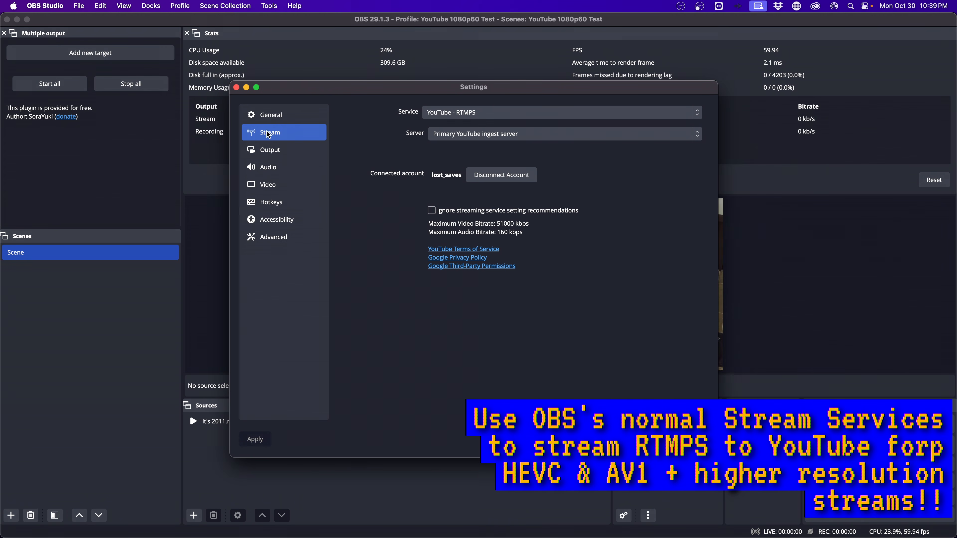
pyautogui.click(476, 108)
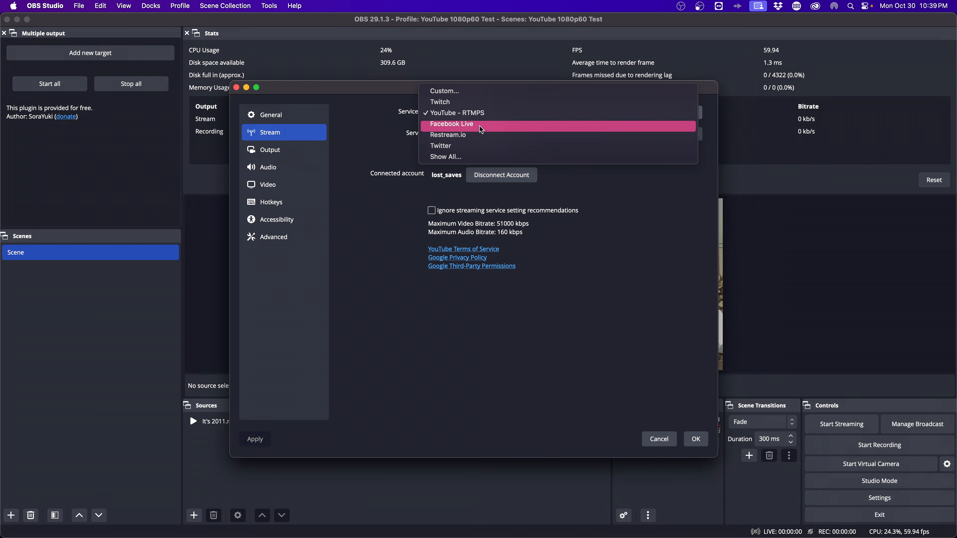
pyautogui.click(488, 112)
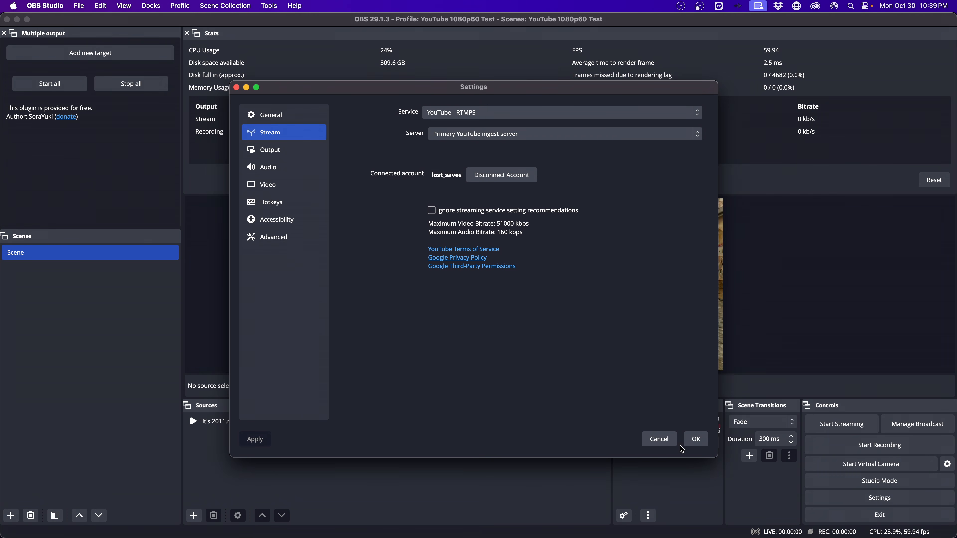
pyautogui.click(693, 441)
pyautogui.click(151, 6)
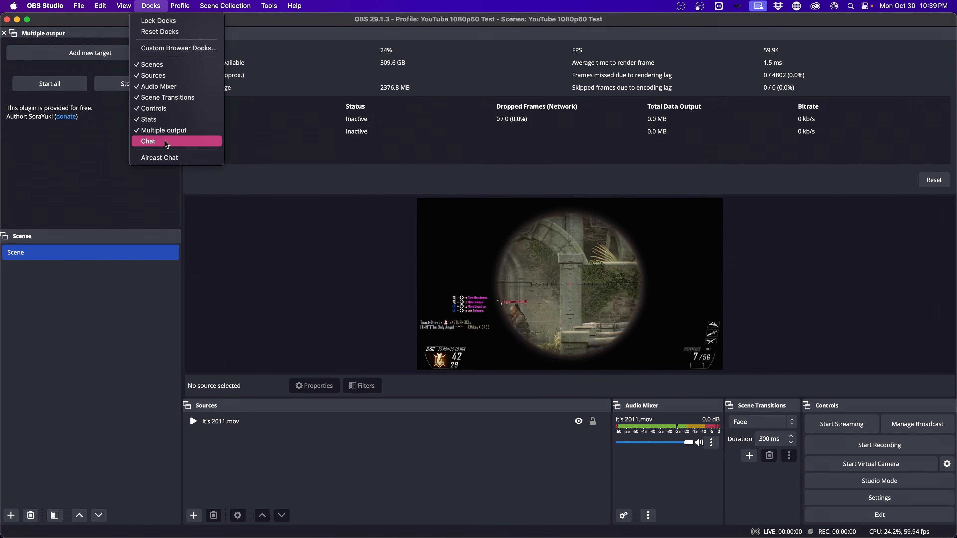
# Show the YouTube Chat dock, then review both Manage Broadcast tabs and cancel without creating a broadcast
pyautogui.click(166, 141)
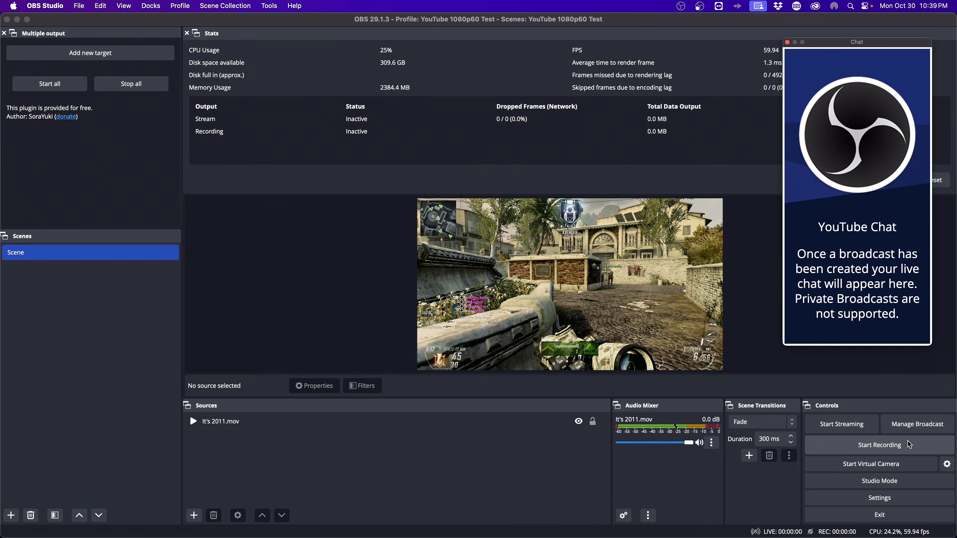
pyautogui.click(915, 429)
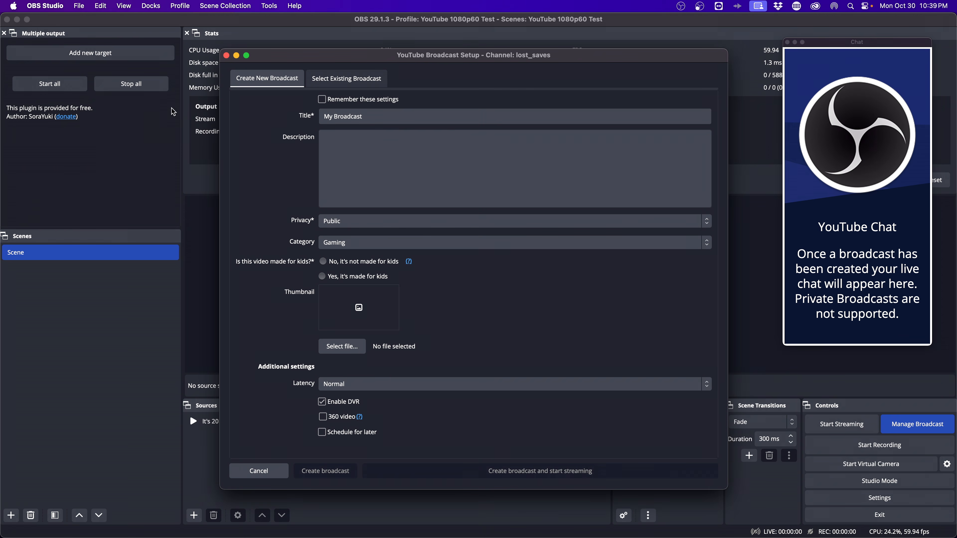
pyautogui.click(347, 79)
pyautogui.click(280, 80)
pyautogui.click(225, 55)
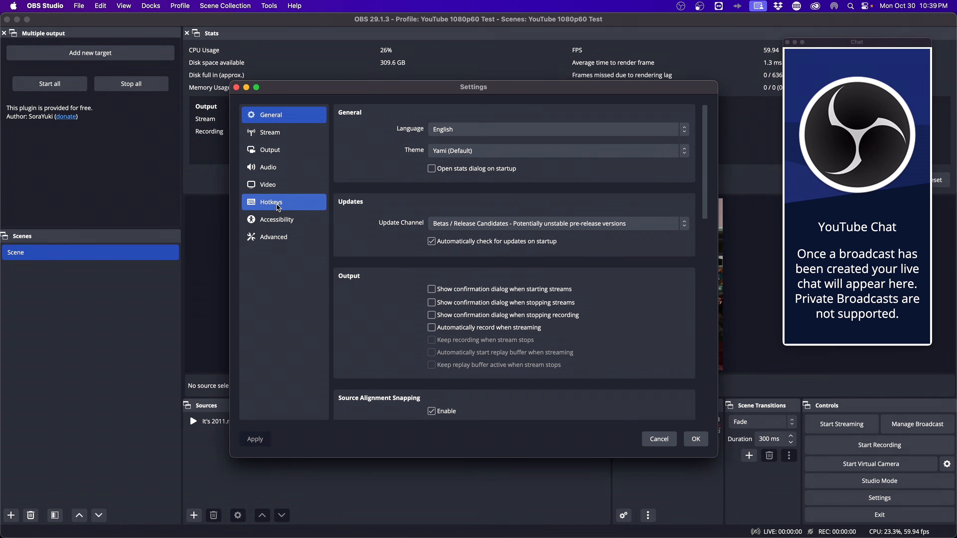
# Confirm 2560x1440 output resolution and choose the Apple VT HEVC Hardware Encoder
pyautogui.click(263, 184)
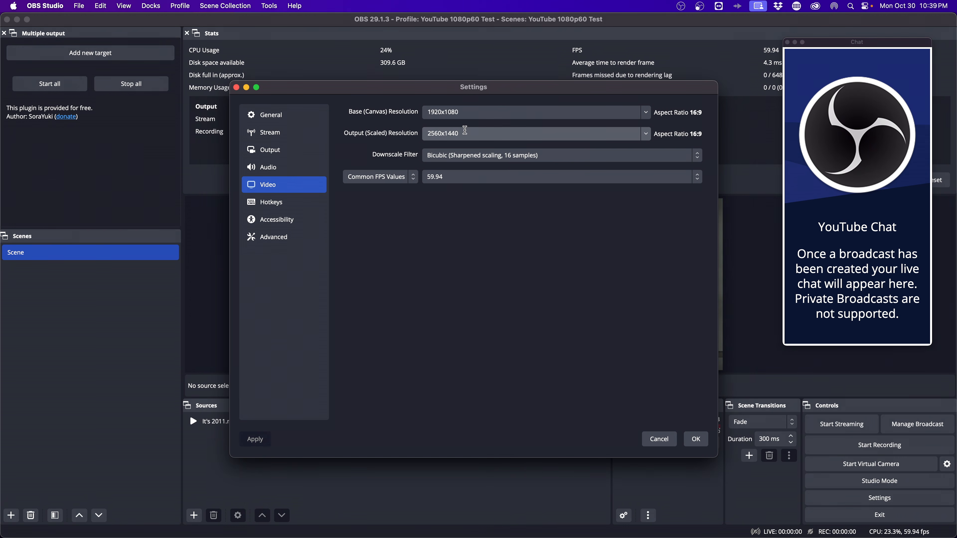
pyautogui.moveTo(466, 130); pyautogui.dragTo(399, 131)
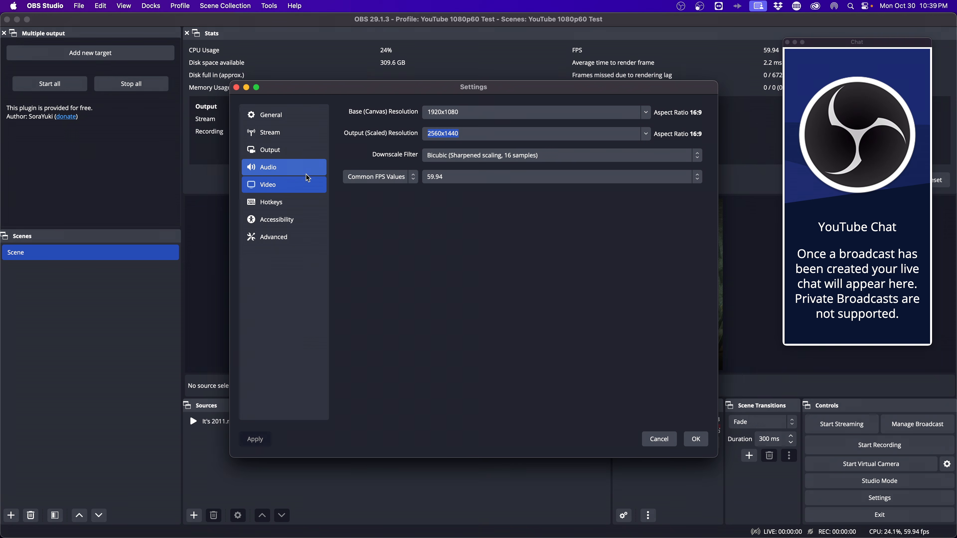
pyautogui.click(264, 149)
pyautogui.click(490, 210)
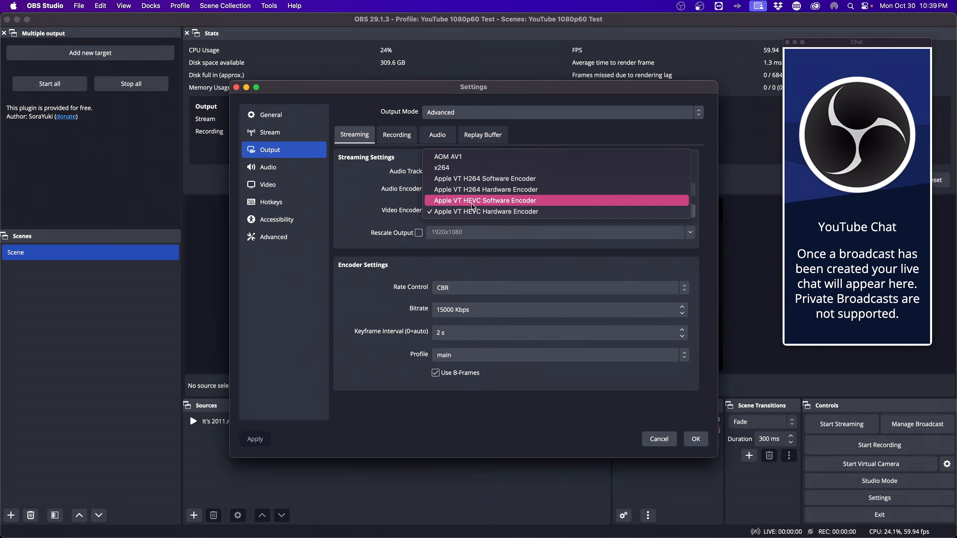
pyautogui.click(464, 212)
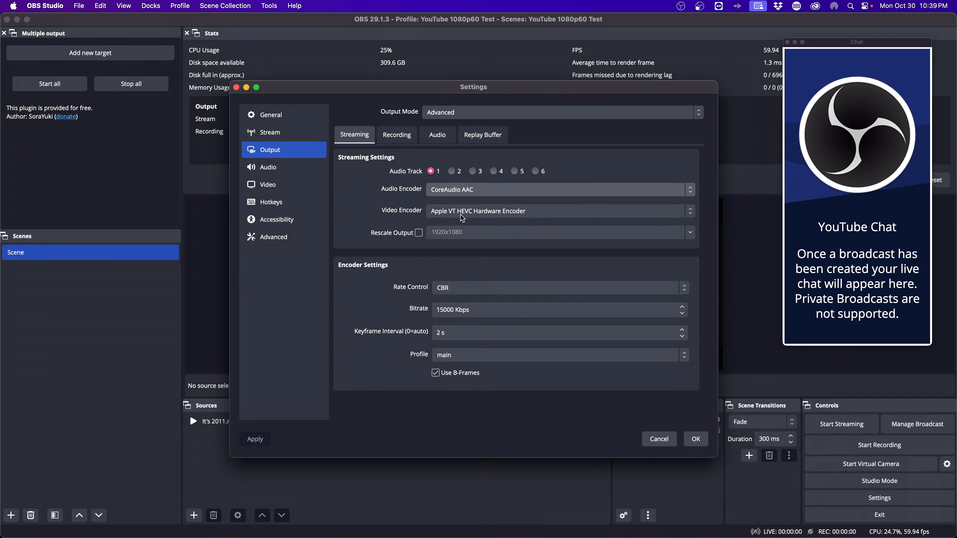
pyautogui.click(469, 214)
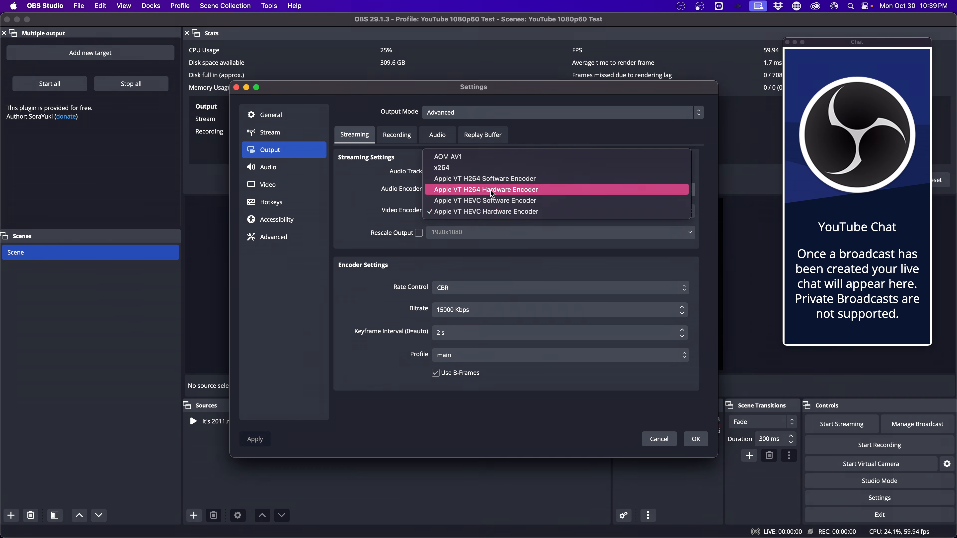
pyautogui.click(482, 212)
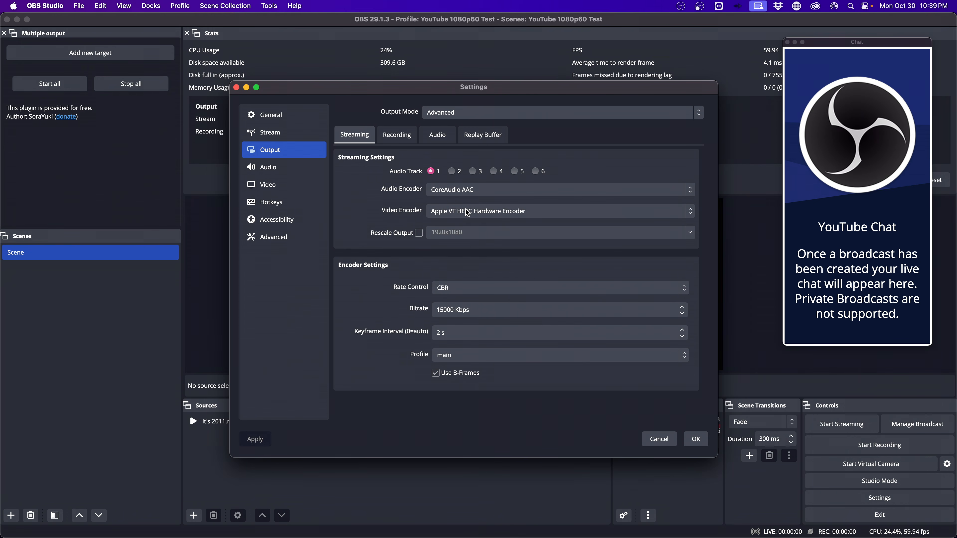
# Set the bitrate to 15000 Kbps, save the settings, and dock the Chat panel into the main window
pyautogui.moveTo(478, 311); pyautogui.dragTo(378, 312)
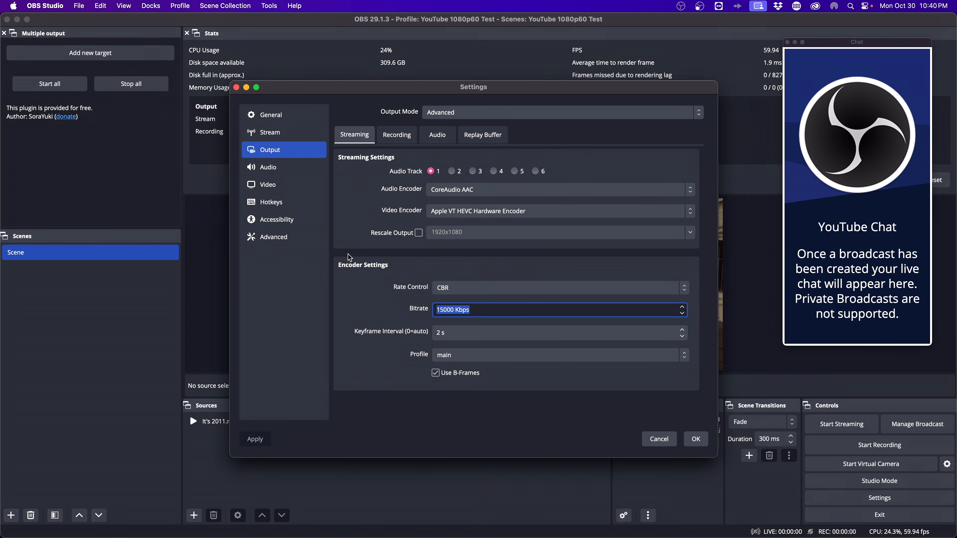
pyautogui.click(696, 439)
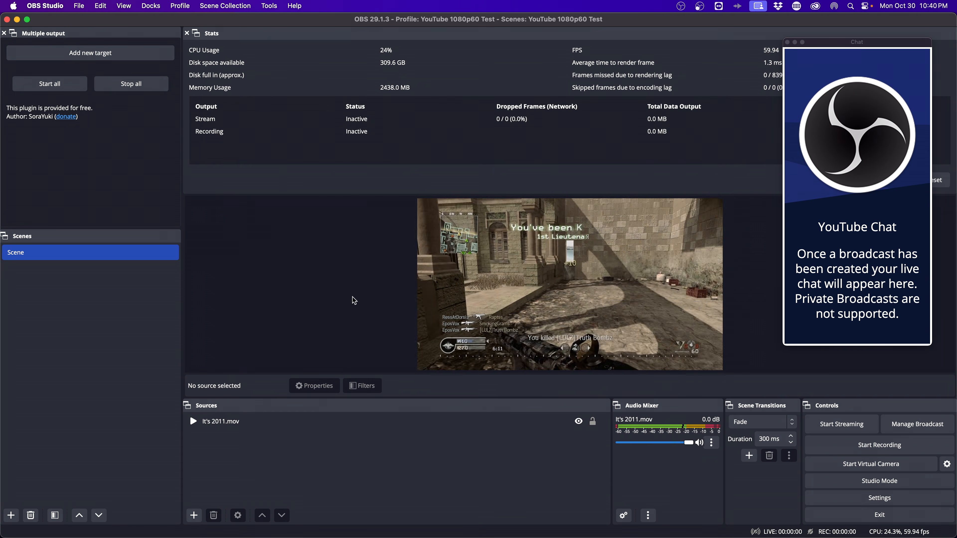
pyautogui.moveTo(833, 48); pyautogui.dragTo(943, 52)
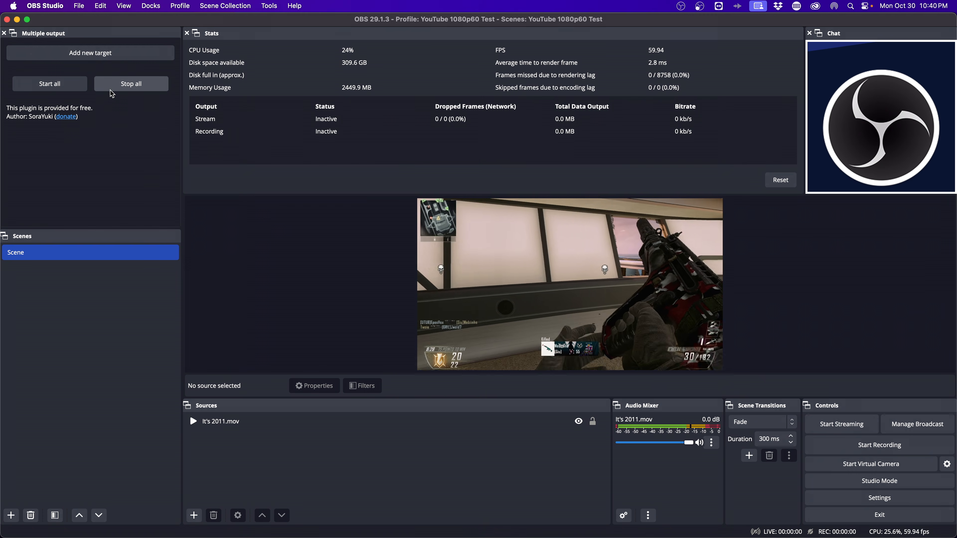
# Add a new Multiple output target named Twitch and go to the browser's ingest endpoints page
pyautogui.click(95, 56)
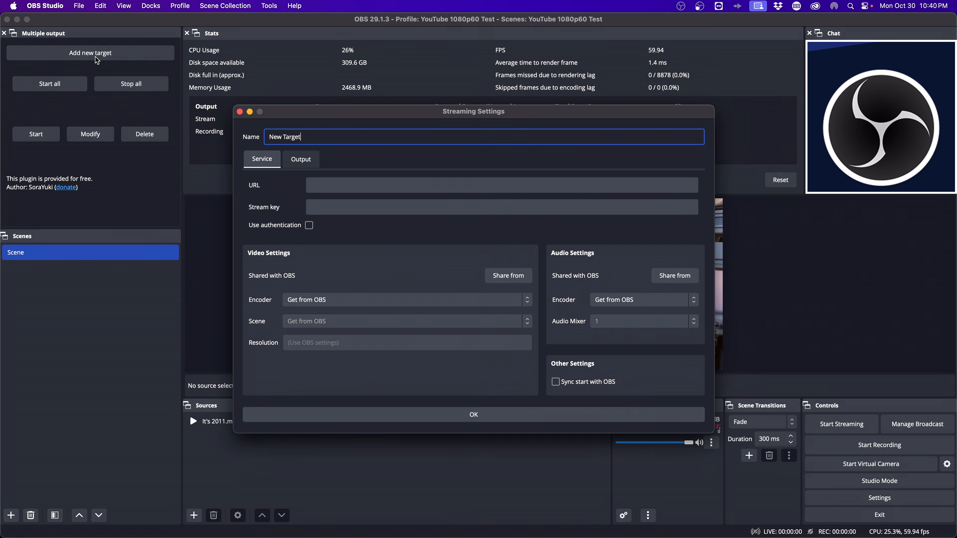
pyautogui.moveTo(304, 138); pyautogui.dragTo(238, 140)
pyautogui.write('T')
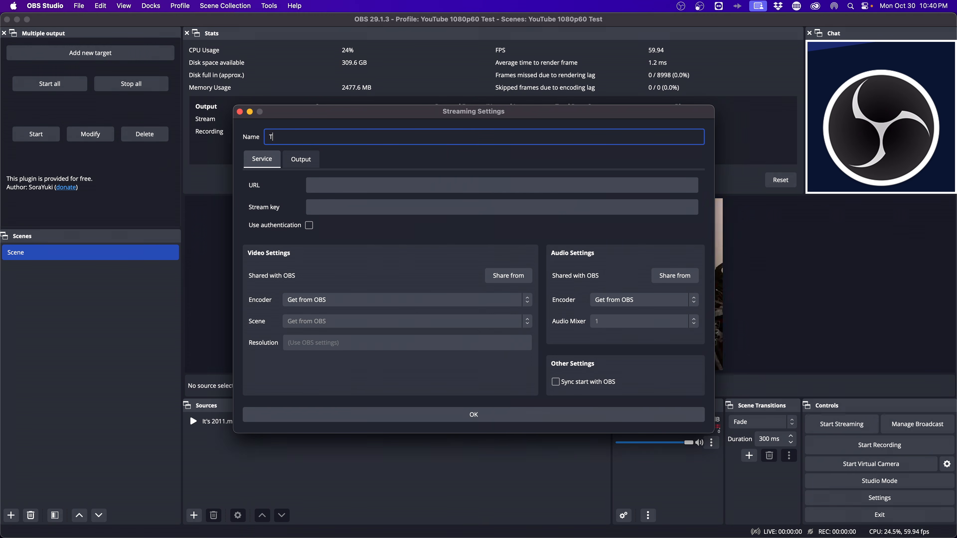
pyautogui.click(350, 188)
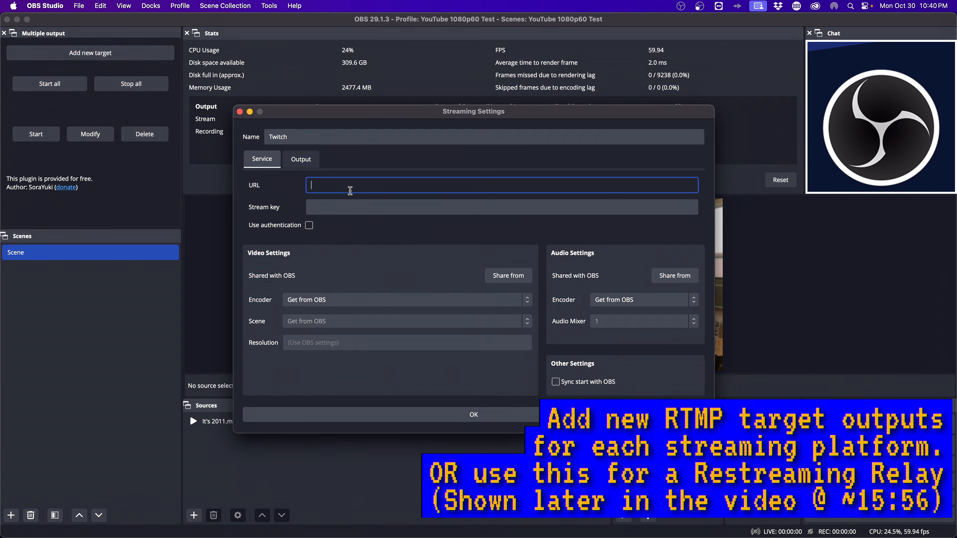
pyautogui.press('super+Tab')
pyautogui.press('super+Tab')
pyautogui.press('super+Tab')
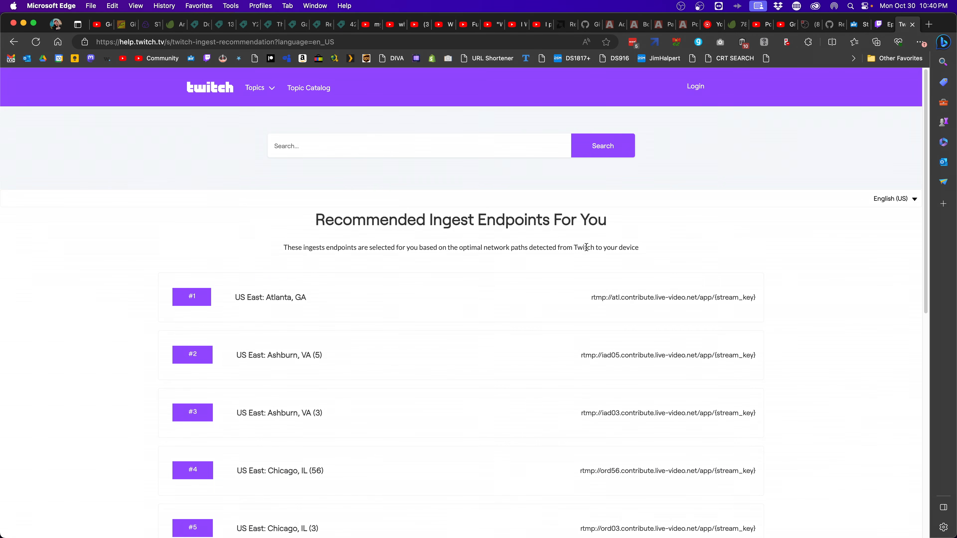
# Set the Twitch target URL to rtmp://atl.contribute.live-video.net/app/, removing the {stream_key} placeholder
pyautogui.scroll(-3, 391, 310)
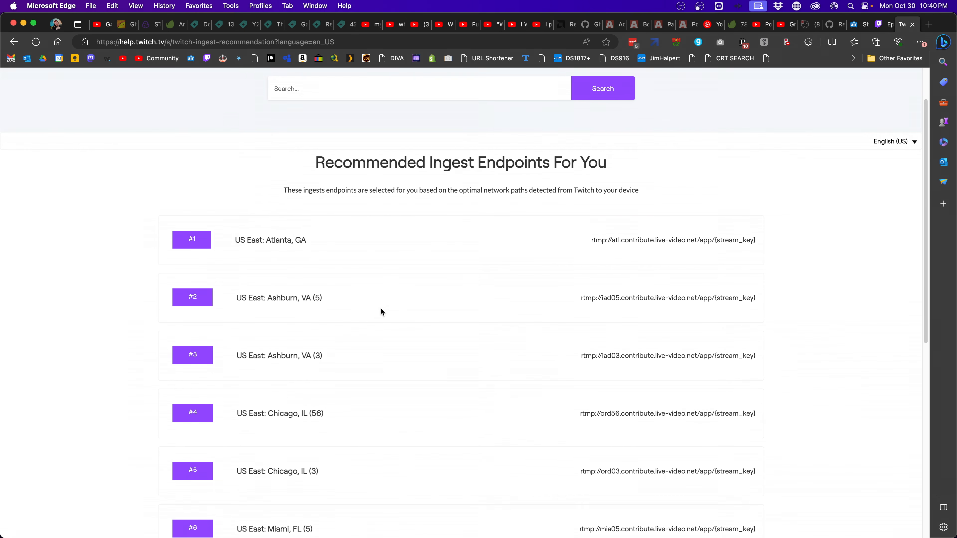
pyautogui.scroll(3, 404, 302)
pyautogui.moveTo(590, 299); pyautogui.dragTo(757, 302)
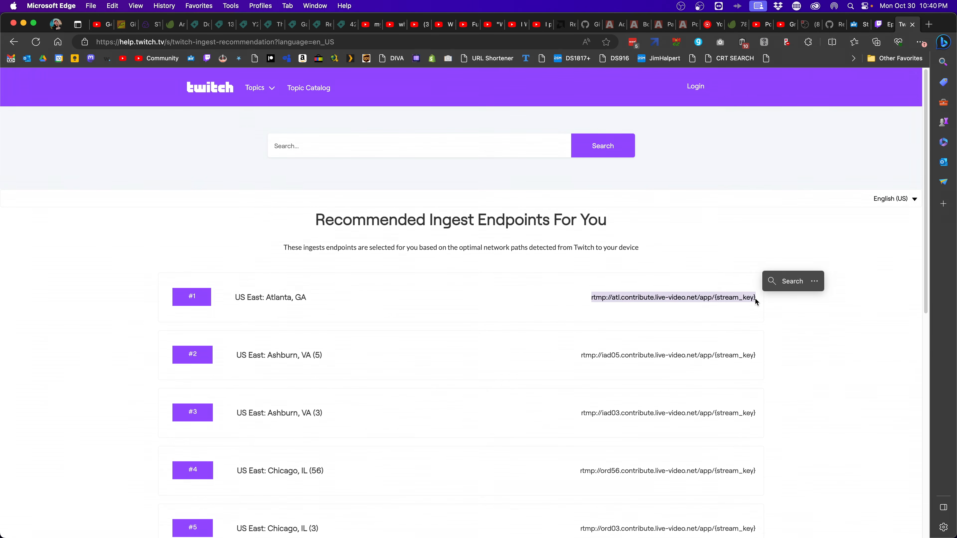
pyautogui.press('super+c')
pyautogui.press('super+Tab')
pyautogui.click(431, 191)
pyautogui.press('super+v')
pyautogui.moveTo(423, 186); pyautogui.dragTo(505, 187)
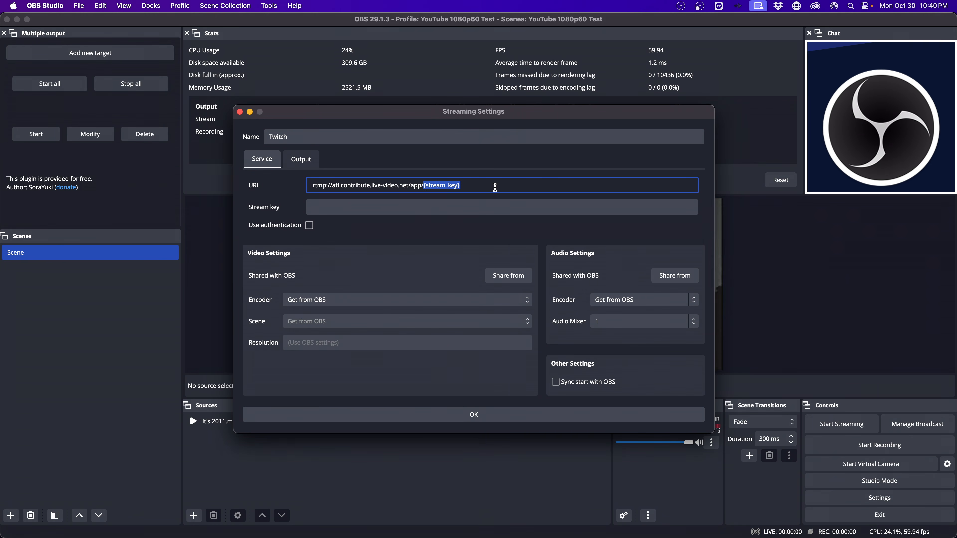
pyautogui.click(424, 185)
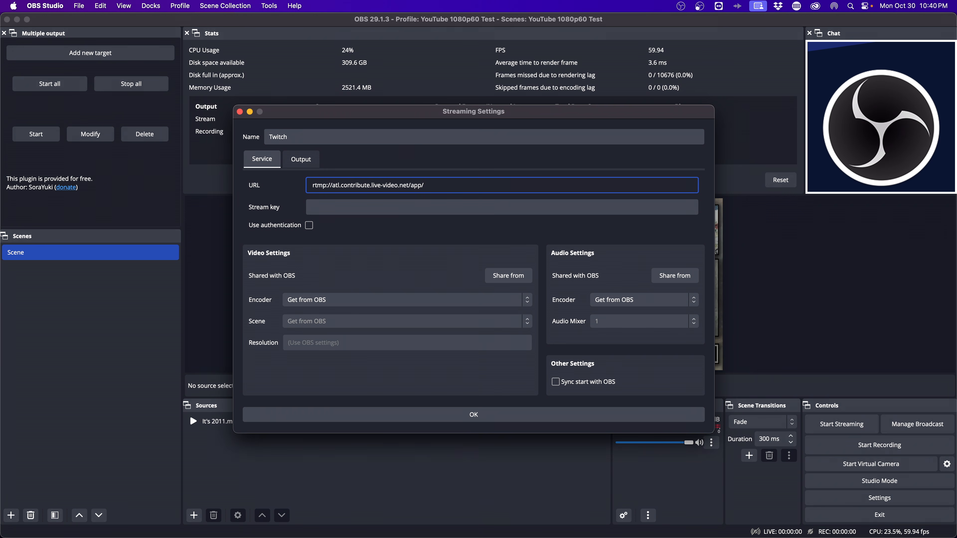
pyautogui.press('super+Tab')
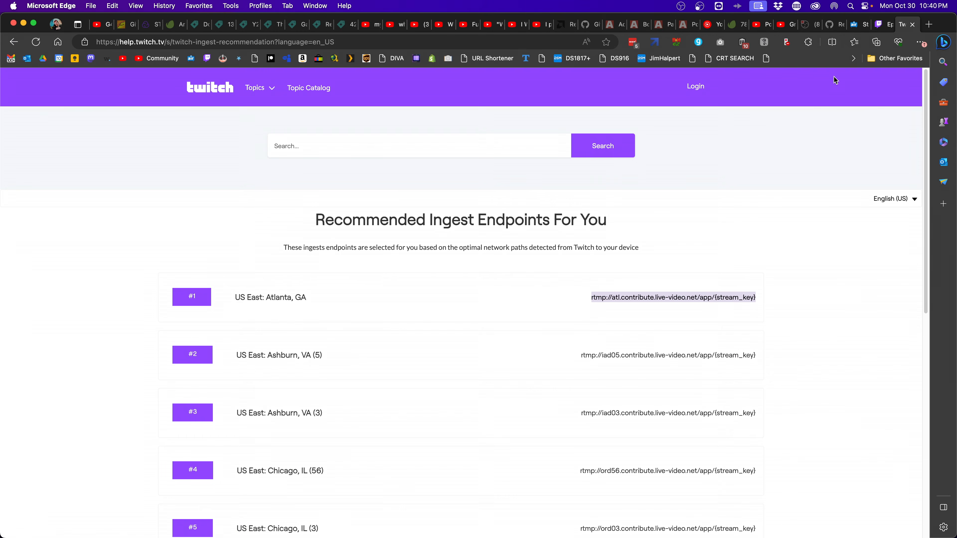
# Go to the Twitch Creator Dashboard's Settings > Stream page to get the stream key
pyautogui.click(876, 24)
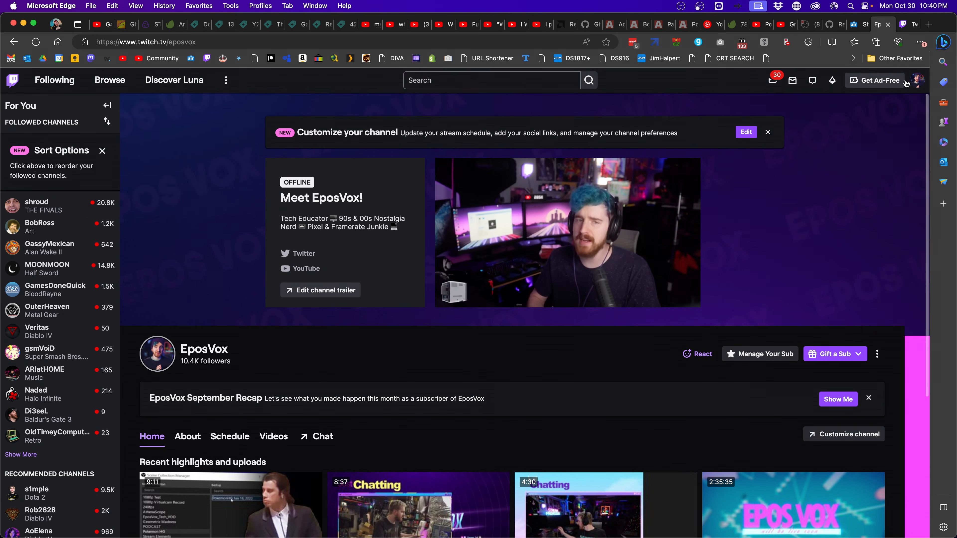
pyautogui.click(917, 80)
pyautogui.click(863, 169)
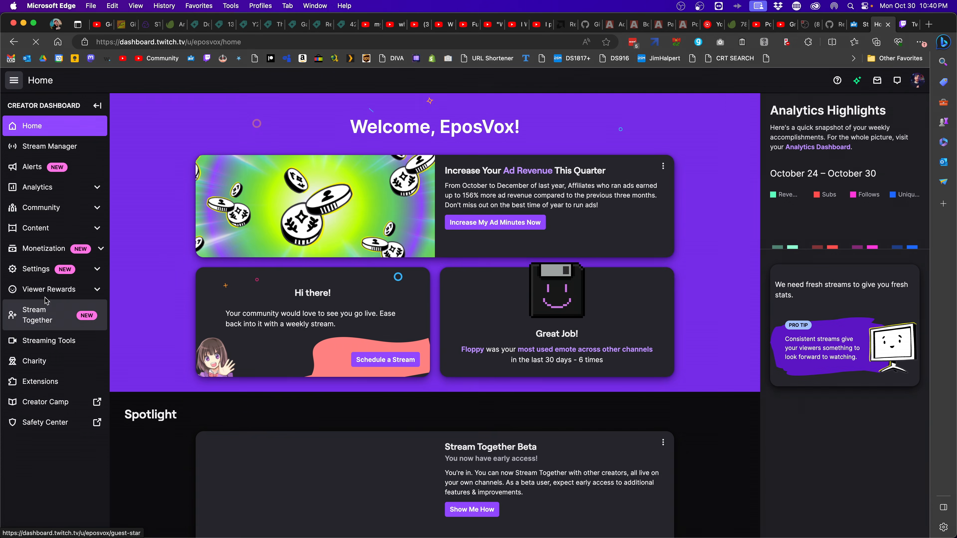
pyautogui.click(36, 269)
pyautogui.click(34, 289)
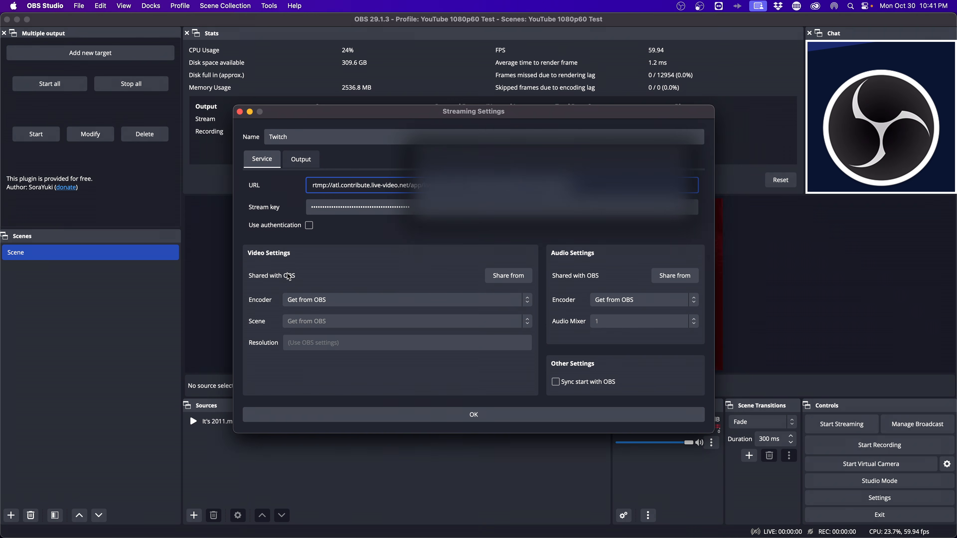
# Choose Apple VT H264 Hardware Encoder for the Twitch target, keeping Scene on Get from OBS
pyautogui.click(313, 299)
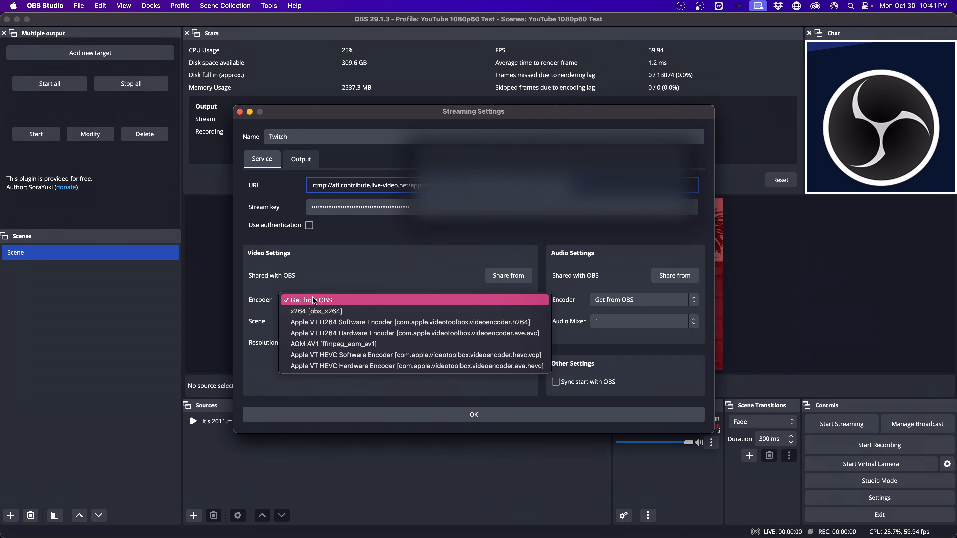
pyautogui.click(345, 333)
pyautogui.click(346, 326)
pyautogui.click(345, 327)
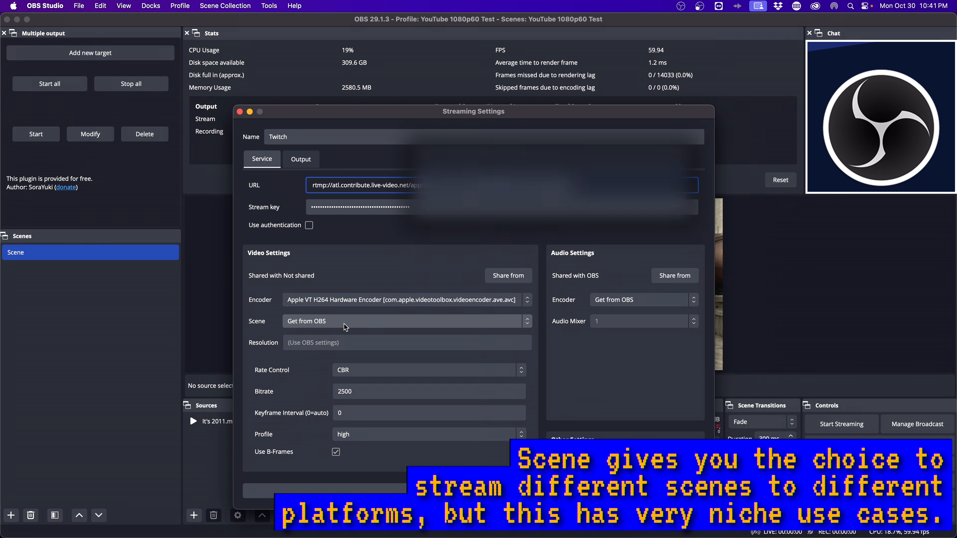
pyautogui.click(345, 327)
pyautogui.click(358, 325)
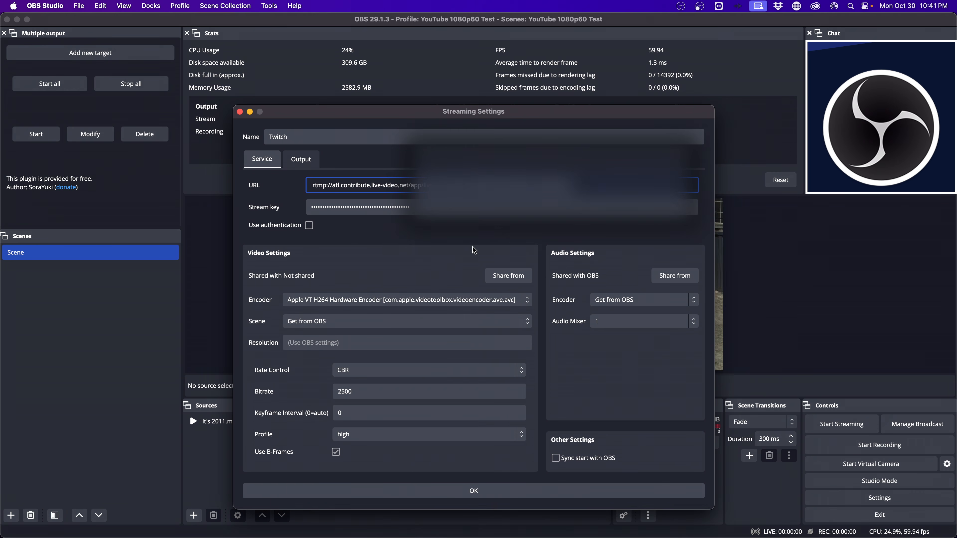
# Set the Twitch target to 1920x1080, bitrate 7500 and keyframe interval 2, then save it
pyautogui.click(344, 342)
pyautogui.write('1920x1080')
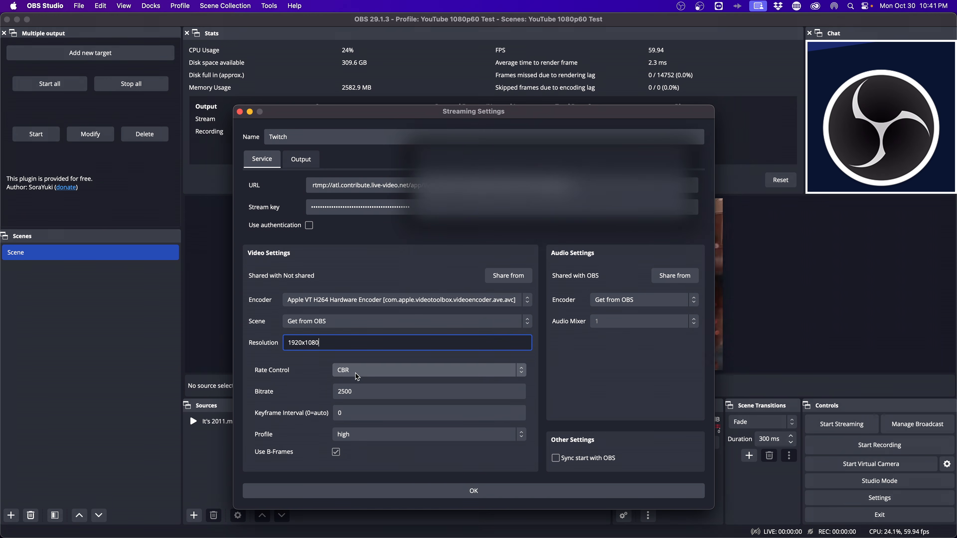
pyautogui.doubleClick(358, 392)
pyautogui.write('7500')
pyautogui.doubleClick(363, 414)
pyautogui.write('2')
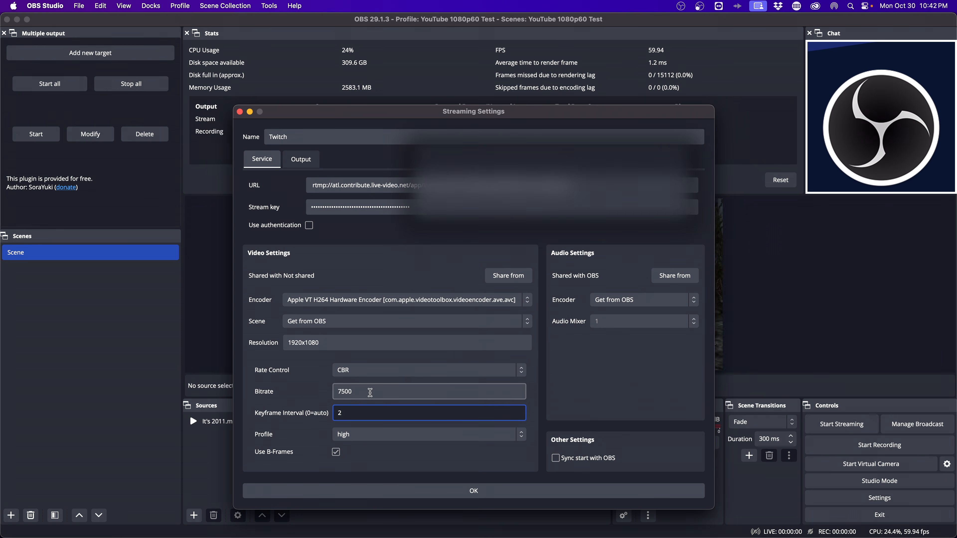
pyautogui.moveTo(357, 392); pyautogui.dragTo(333, 388)
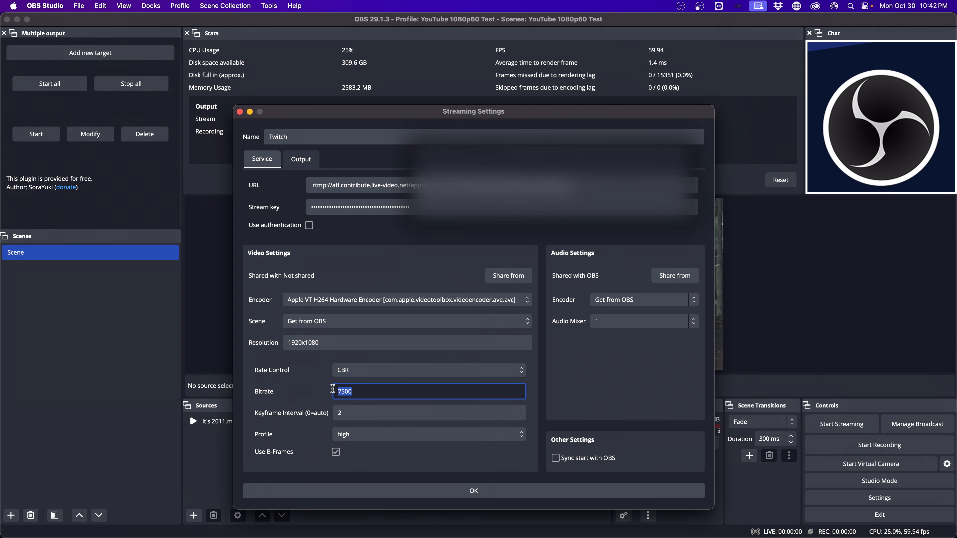
pyautogui.moveTo(377, 397); pyautogui.dragTo(317, 400)
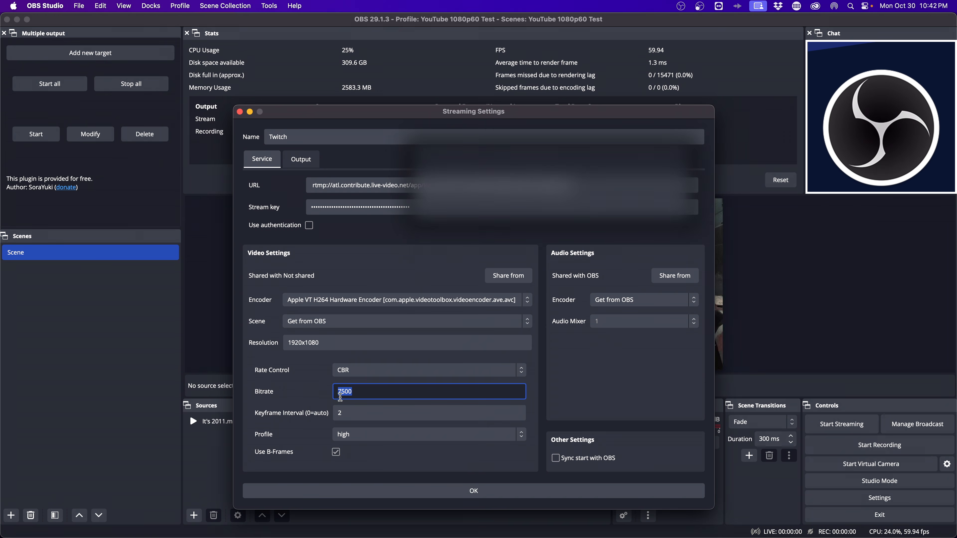
pyautogui.click(361, 392)
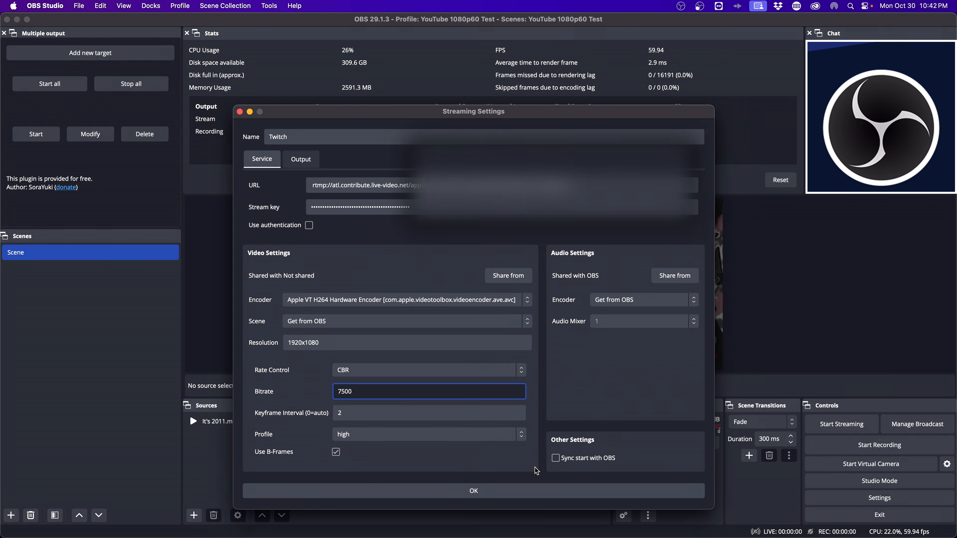
pyautogui.click(501, 490)
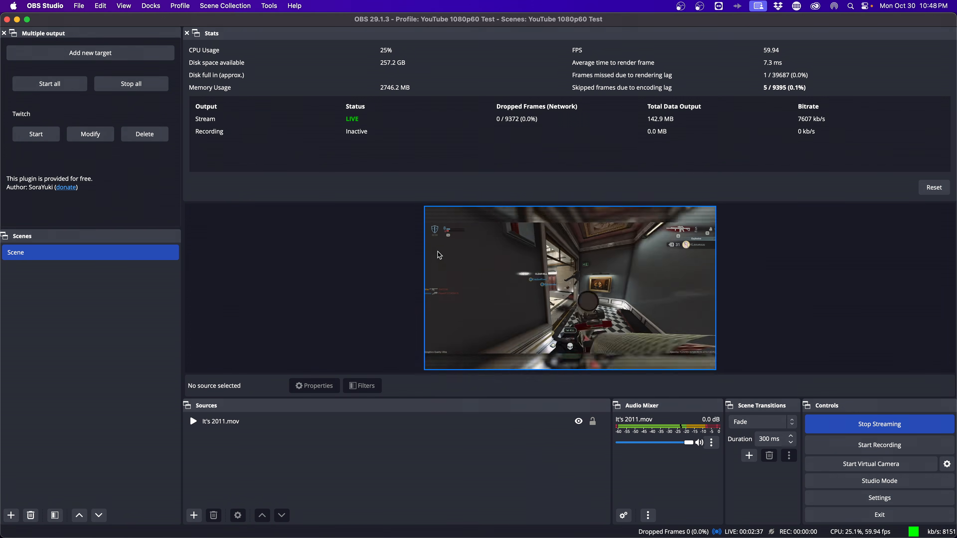
# Stop the live stream and switch to Microsoft Edge
pyautogui.click(827, 419)
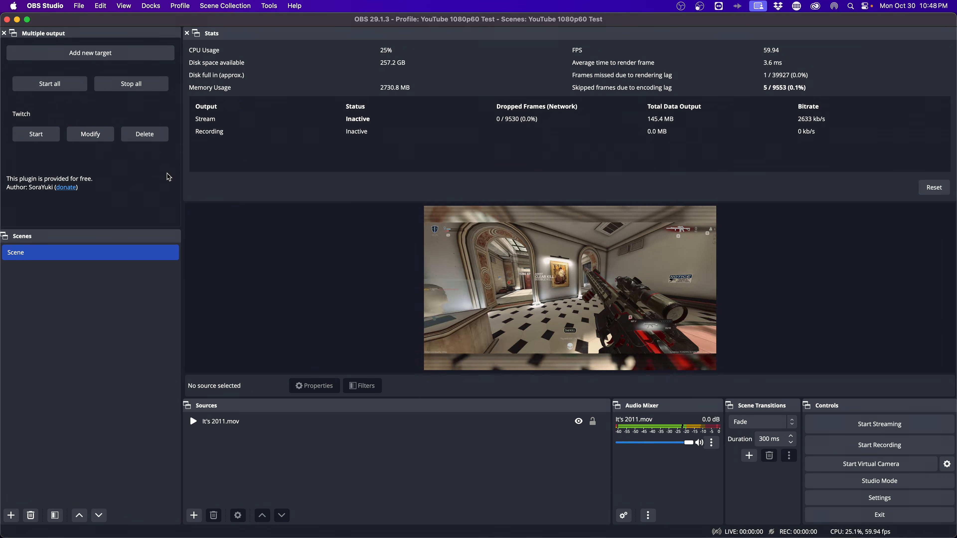
pyautogui.press('super+Tab')
pyautogui.press('super+Tab')
pyautogui.press('super+Tab')
pyautogui.press('super+Tab')
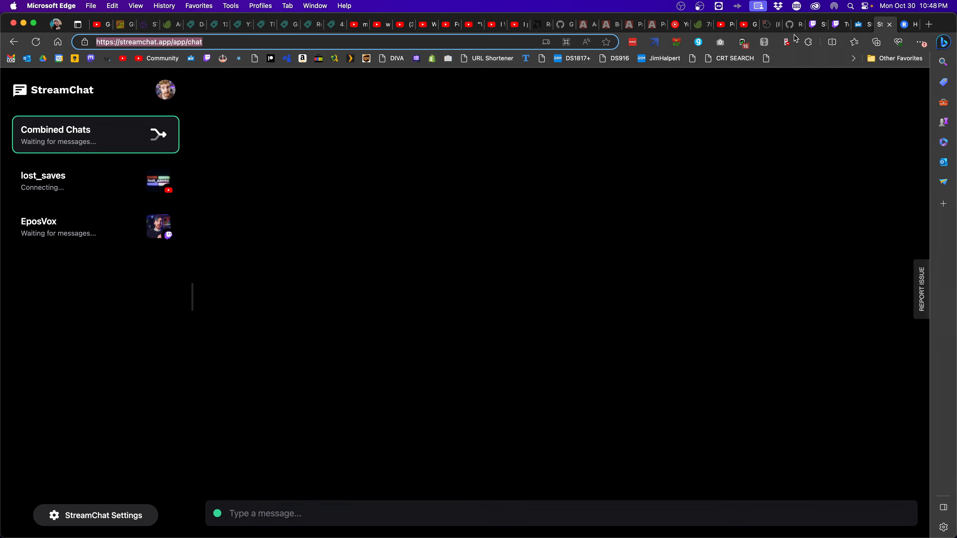
# Load the Twitch channel page in a new tab by entering 'twitch' in the address bar
pyautogui.click(836, 25)
pyautogui.click(820, 29)
pyautogui.press('super+t')
pyautogui.write('twitch')
pyautogui.press('Return')
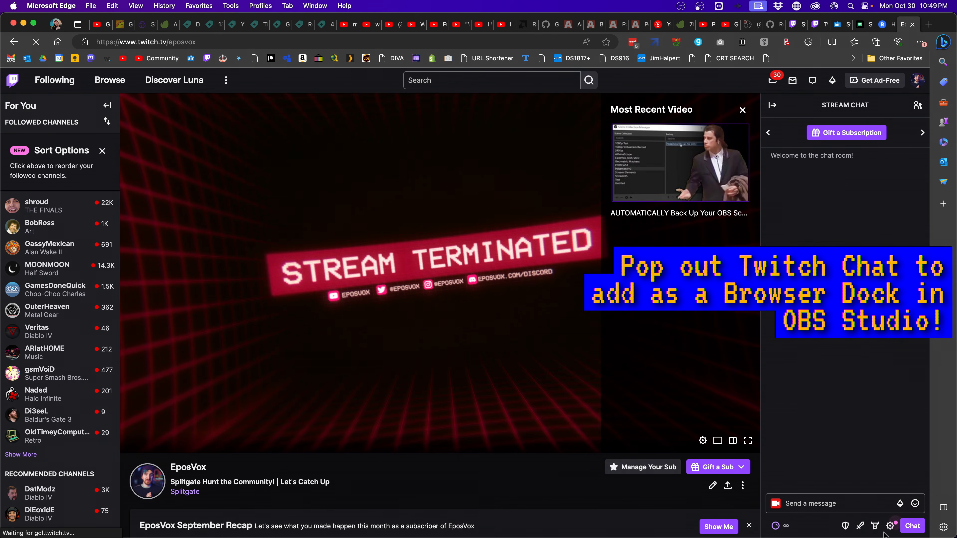
# Pop out the Twitch stream chat, copy its popout URL, then close it and return to OBS
pyautogui.click(890, 524)
pyautogui.click(874, 454)
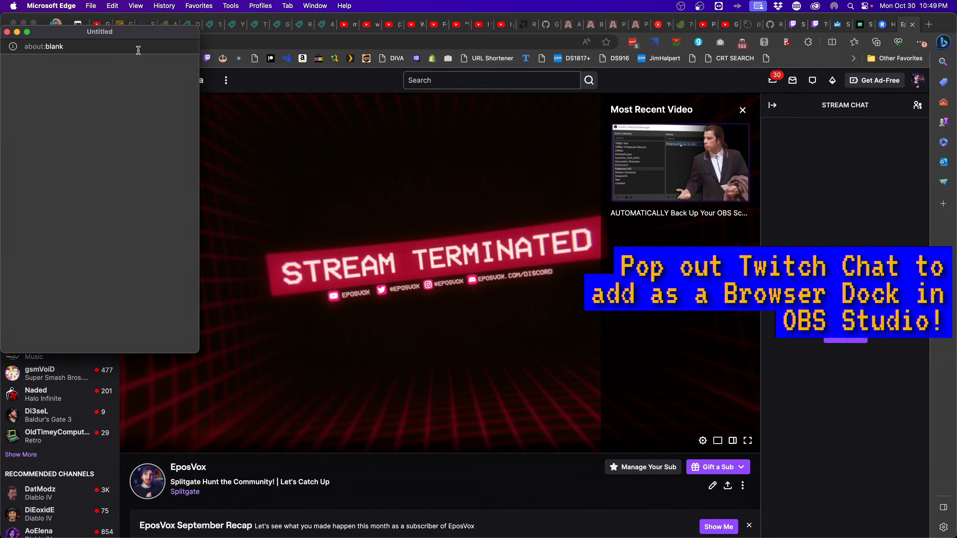
pyautogui.click(123, 49)
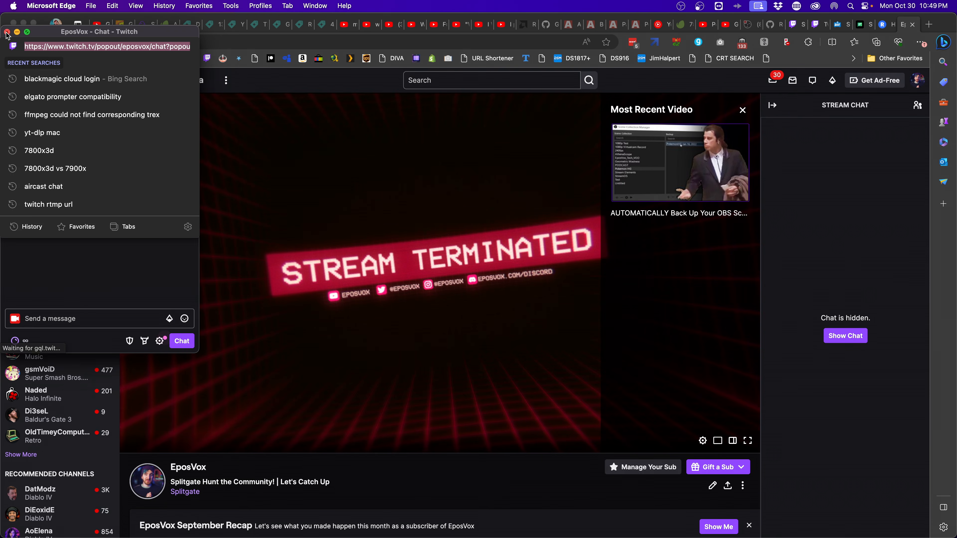
pyautogui.click(6, 33)
pyautogui.press('super+Tab')
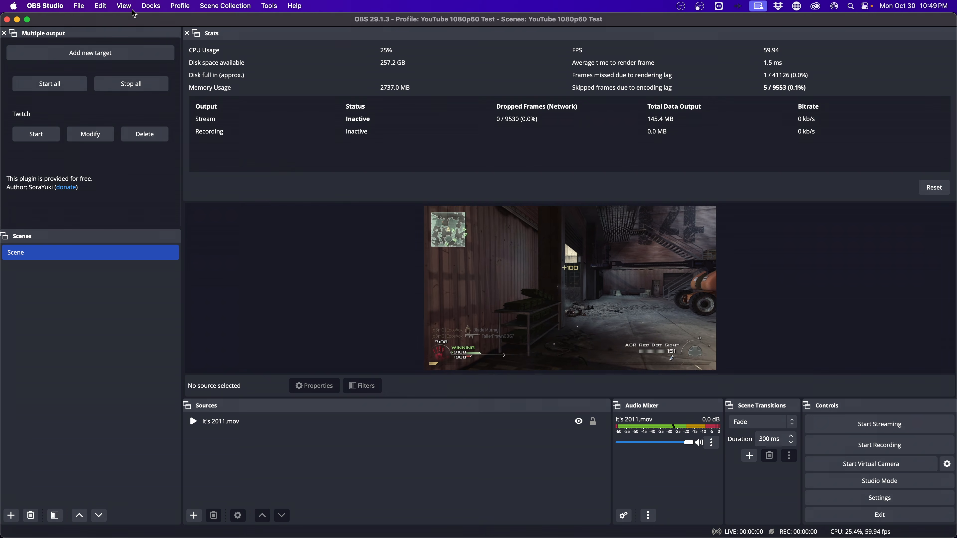
# Create a custom browser dock named 'Twitch Chat' using the pasted chat popout URL, then dismiss the emotes notice
pyautogui.click(151, 6)
pyautogui.click(211, 44)
pyautogui.doubleClick(407, 245)
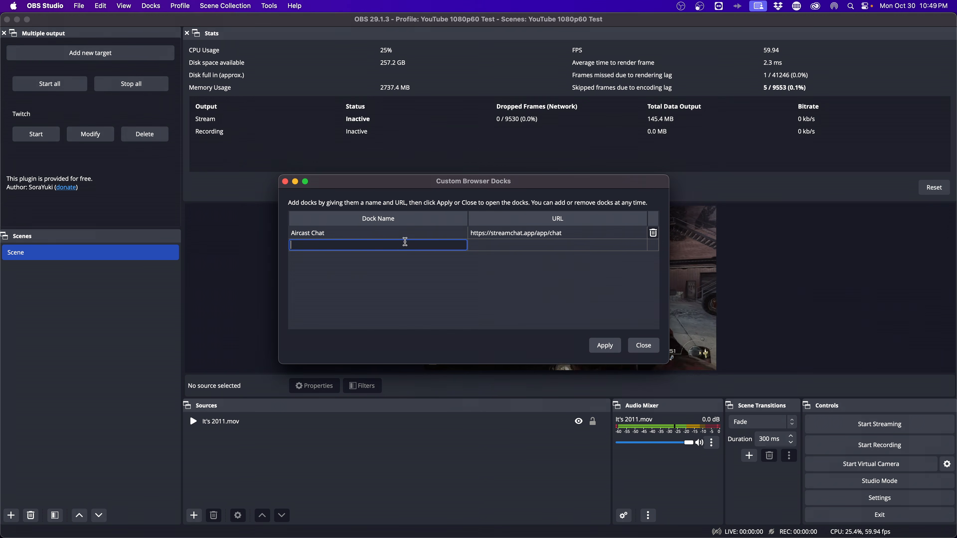
pyautogui.write('Twitch Chat')
pyautogui.press('Tab')
pyautogui.write('https://www.twitch.tv/popout/eposvox/chat?popout=')
pyautogui.click(642, 345)
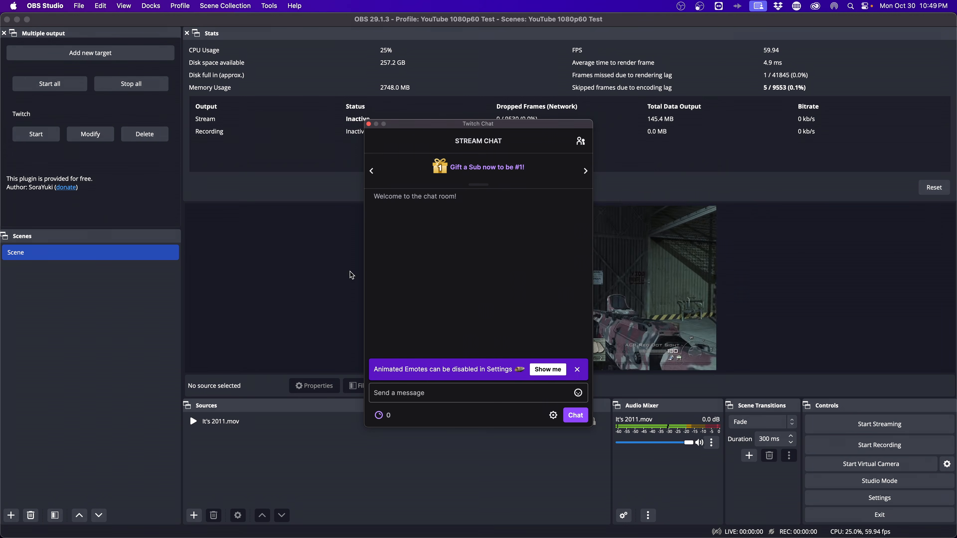
pyautogui.click(578, 370)
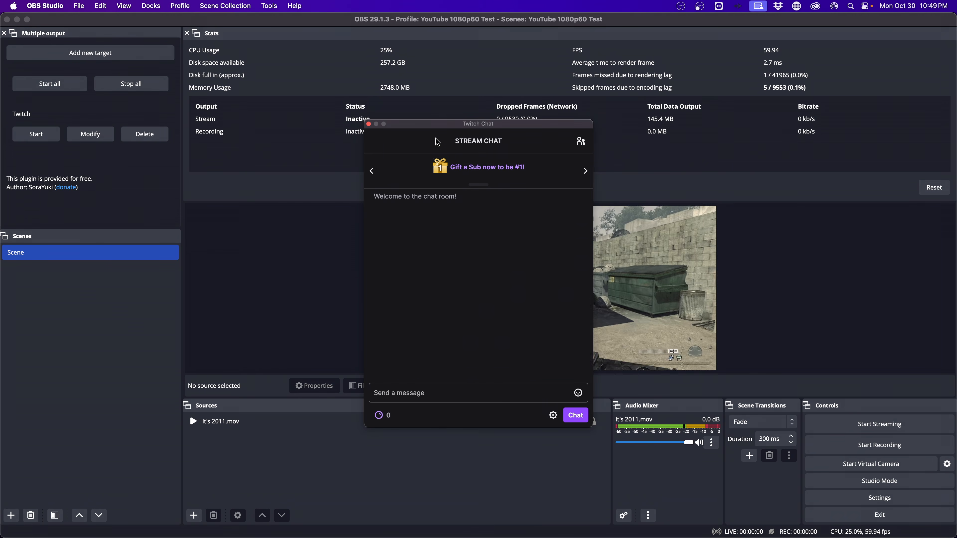
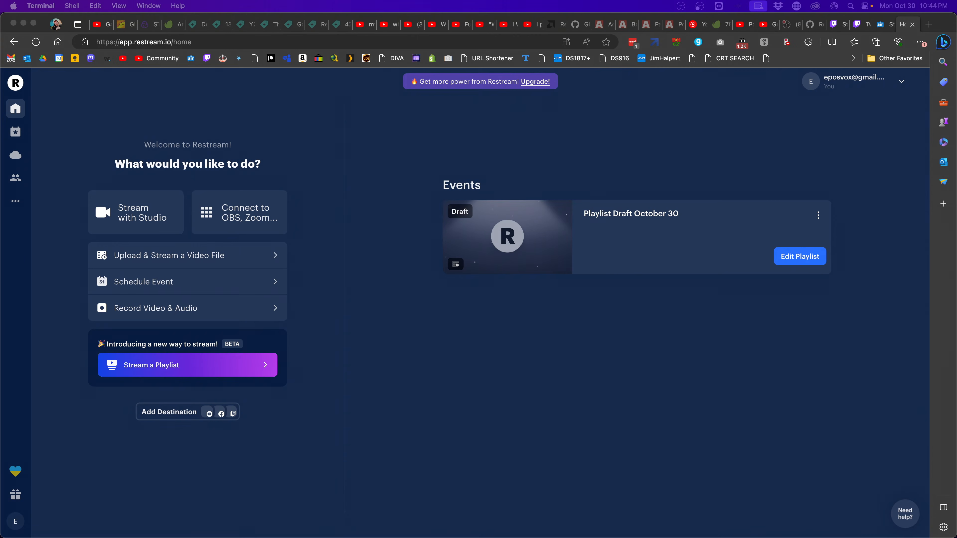
# List Aircast's input sources: Twitch, THETA.tv, Glimesh, RTMP or PlayStation
pyautogui.click(880, 26)
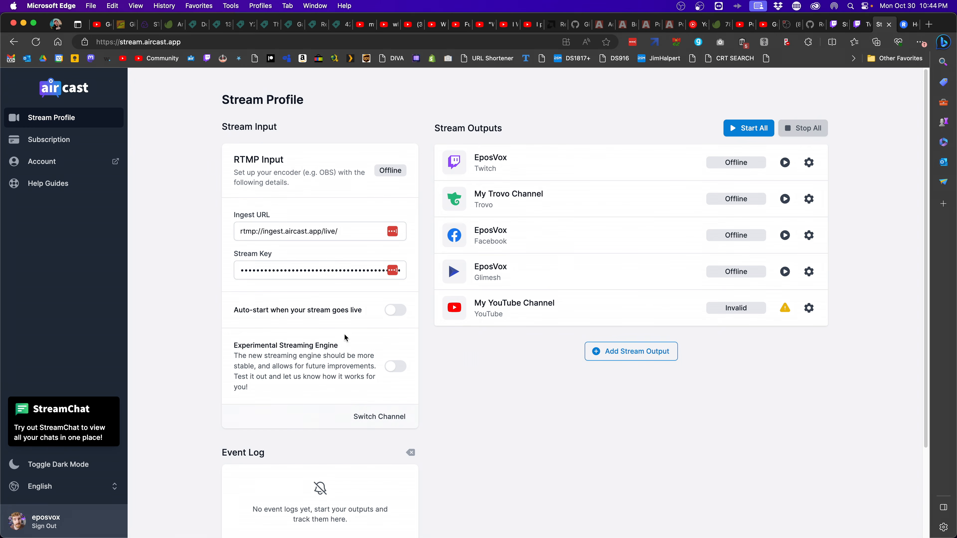
pyautogui.click(378, 414)
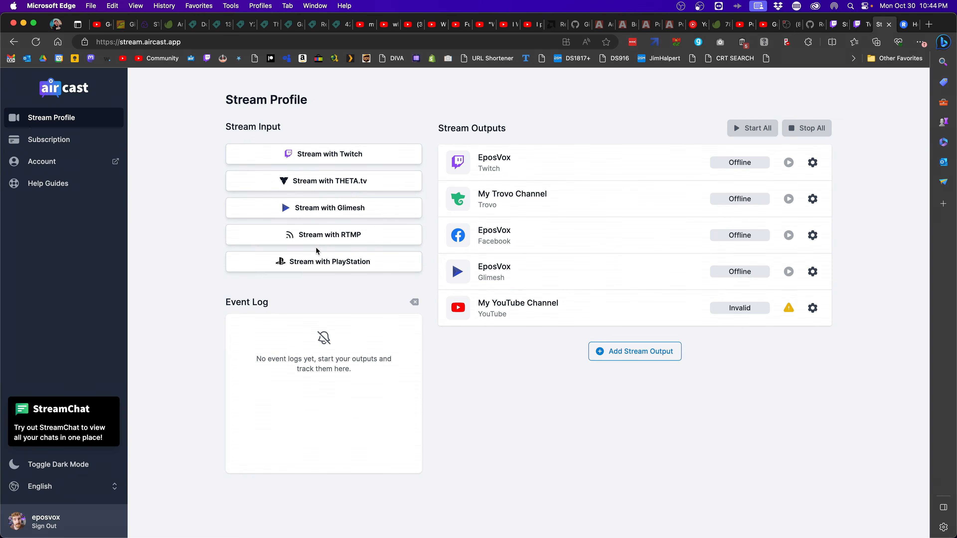
# Authorize Twitch as Aircast's stream input, then drop it and switch the input to RTMP
pyautogui.click(341, 156)
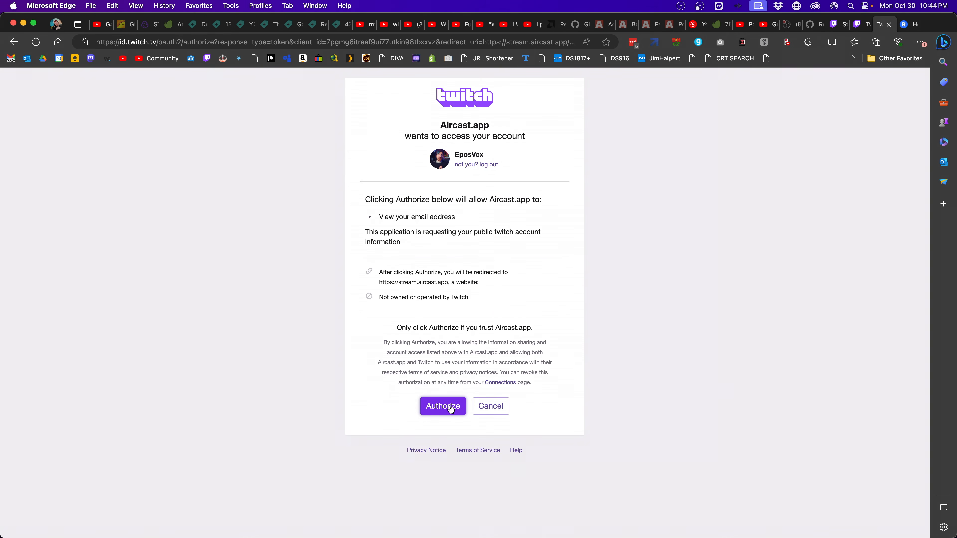
pyautogui.click(451, 409)
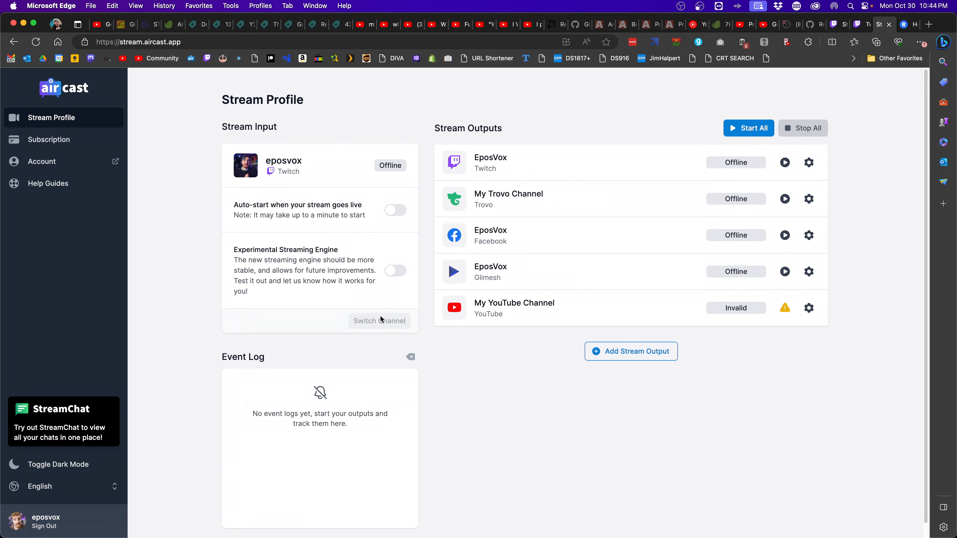
pyautogui.click(380, 317)
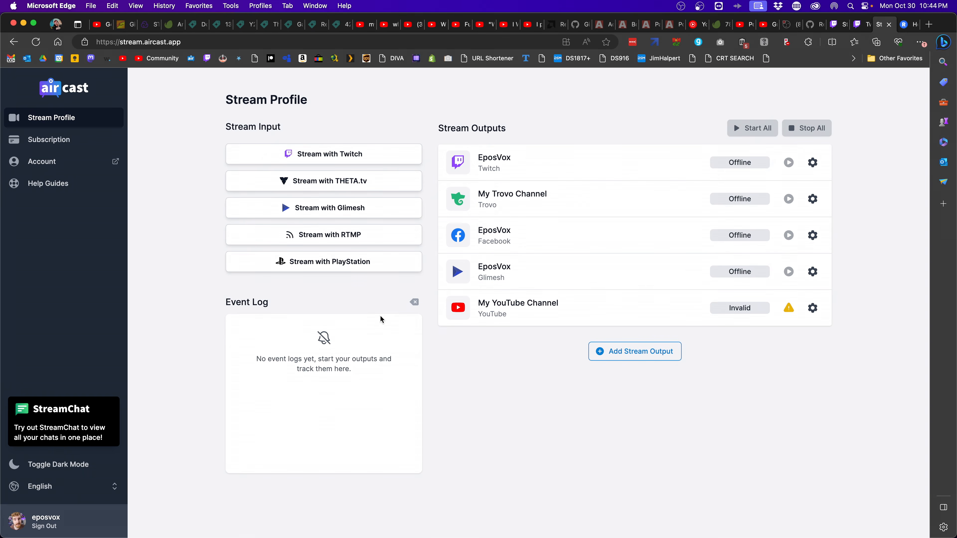
pyautogui.click(306, 260)
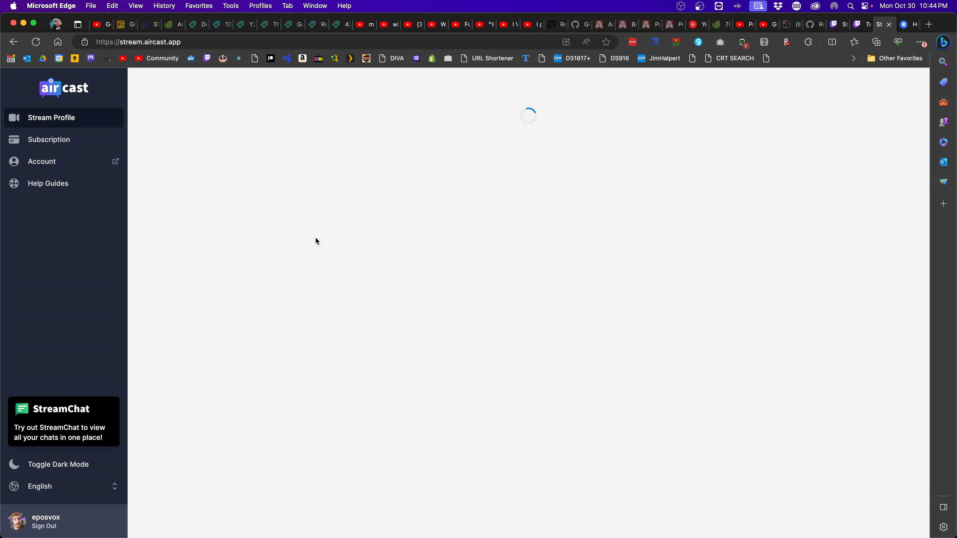
# Copy Aircast's ingest URL rtmp://ingest.aircast.app/live/ and head back to OBS
pyautogui.click(323, 231)
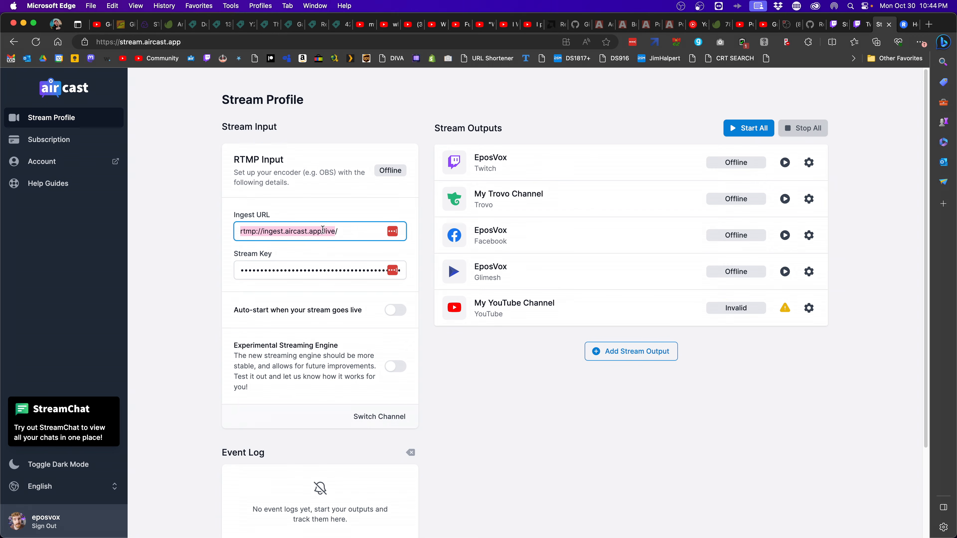
pyautogui.click(350, 231)
pyautogui.press('super+c')
pyautogui.press('super+Tab')
pyautogui.press('super+Tab')
pyautogui.press('super+Tab')
pyautogui.press('super+Tab')
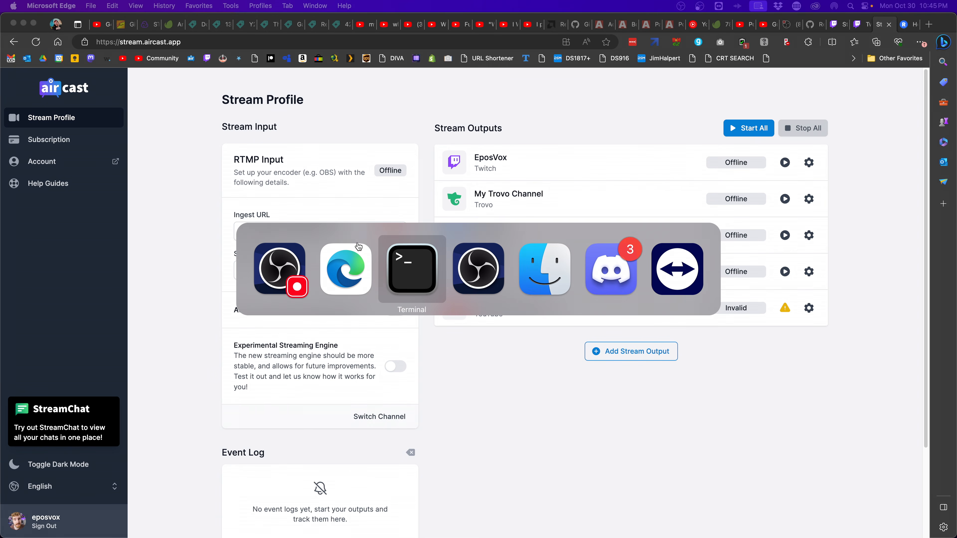
# Set OBS's stream service to Custom with server rtmp://ingest.aircast.app/live/
pyautogui.click(913, 505)
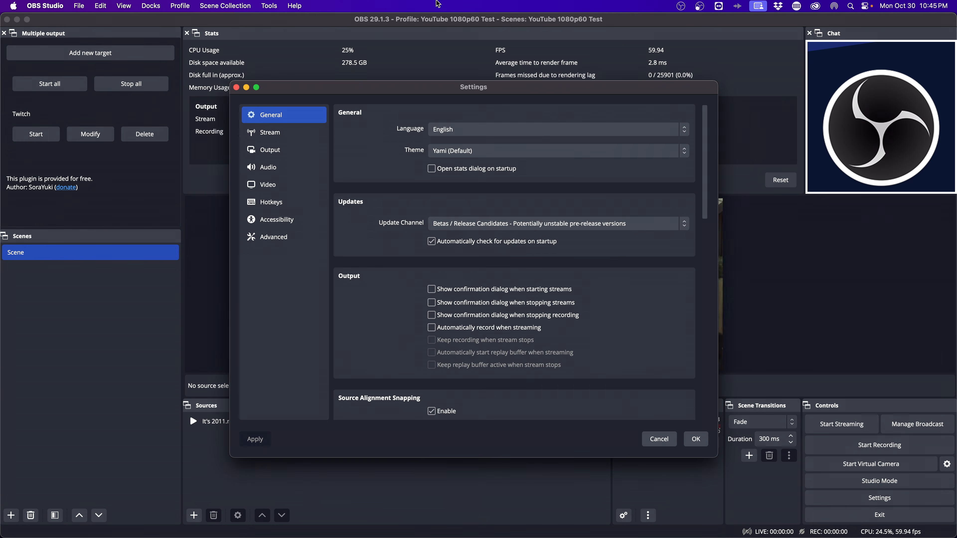
pyautogui.click(266, 132)
pyautogui.click(453, 115)
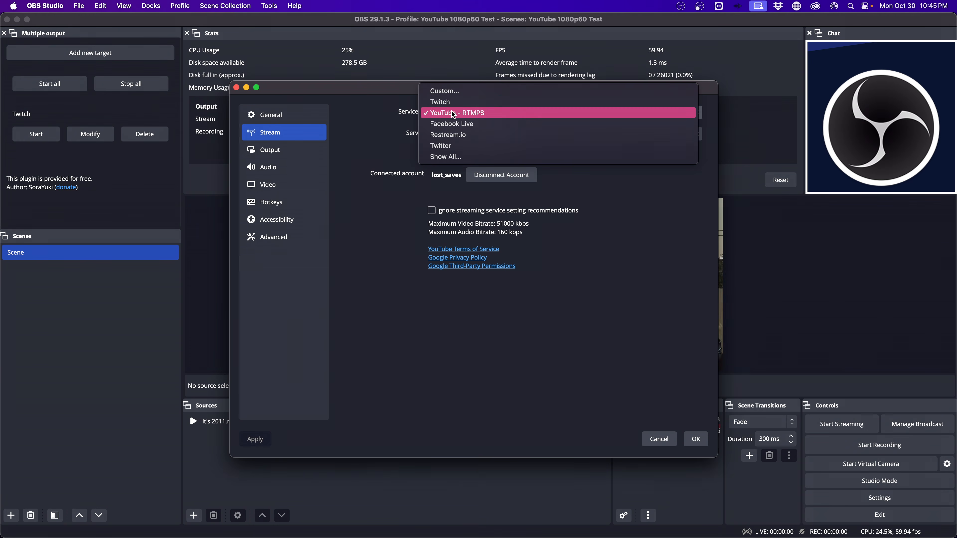
pyautogui.click(454, 87)
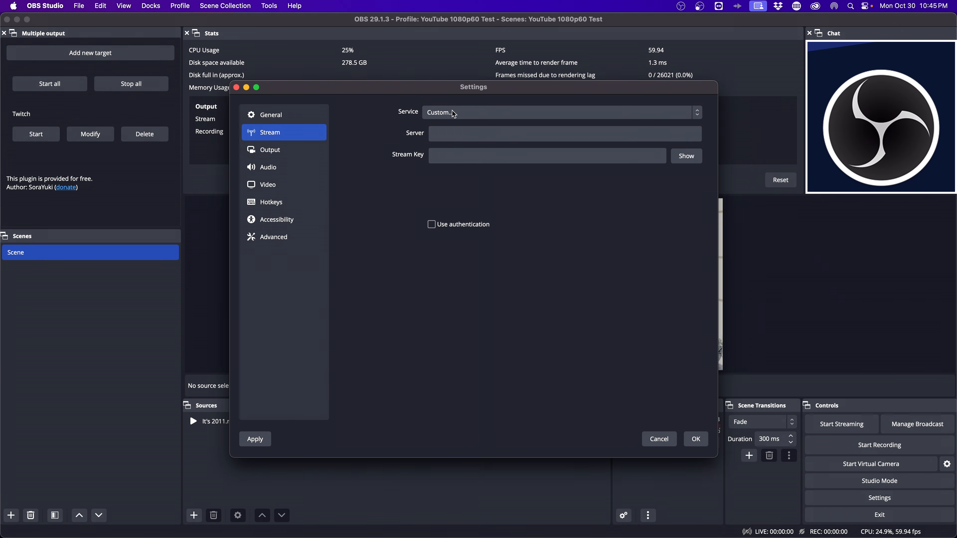
pyautogui.click(459, 136)
pyautogui.press('super+v')
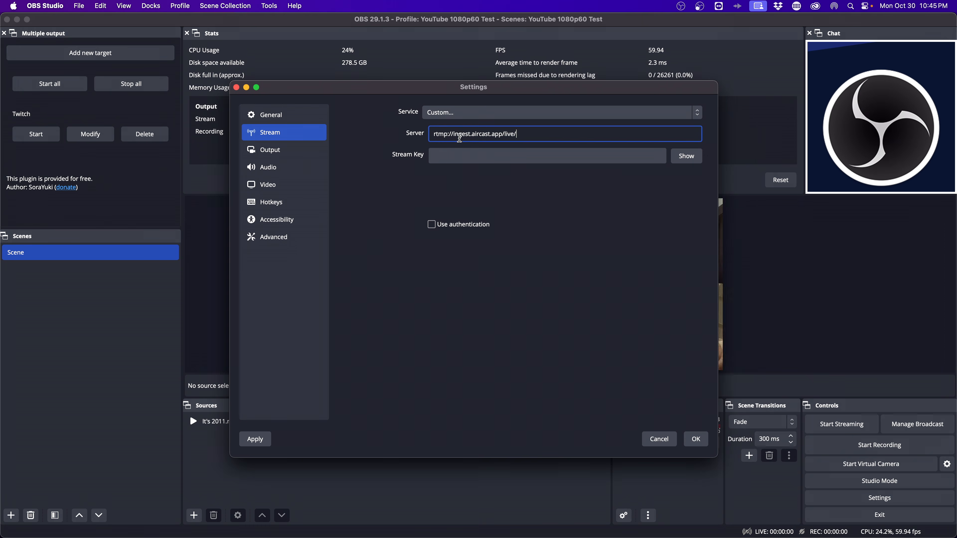
# Copy the Aircast stream key into OBS's Stream Key field and save the stream settings
pyautogui.press('super+Tab')
pyautogui.press('super+Tab')
pyautogui.doubleClick(354, 270)
pyautogui.press('super+c')
pyautogui.press('super+Tab')
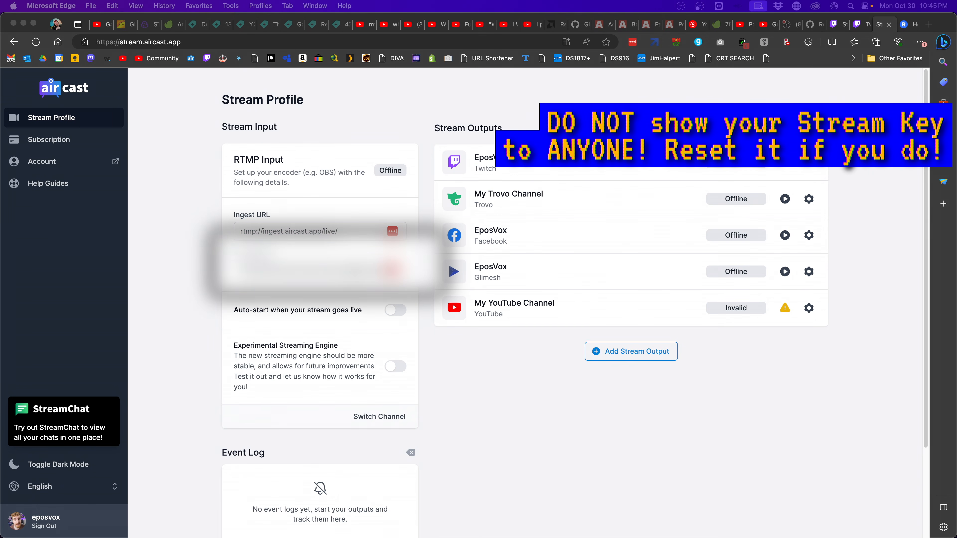
pyautogui.press('super+Tab')
pyautogui.press('super+Tab')
pyautogui.click(462, 156)
pyautogui.press('super+v')
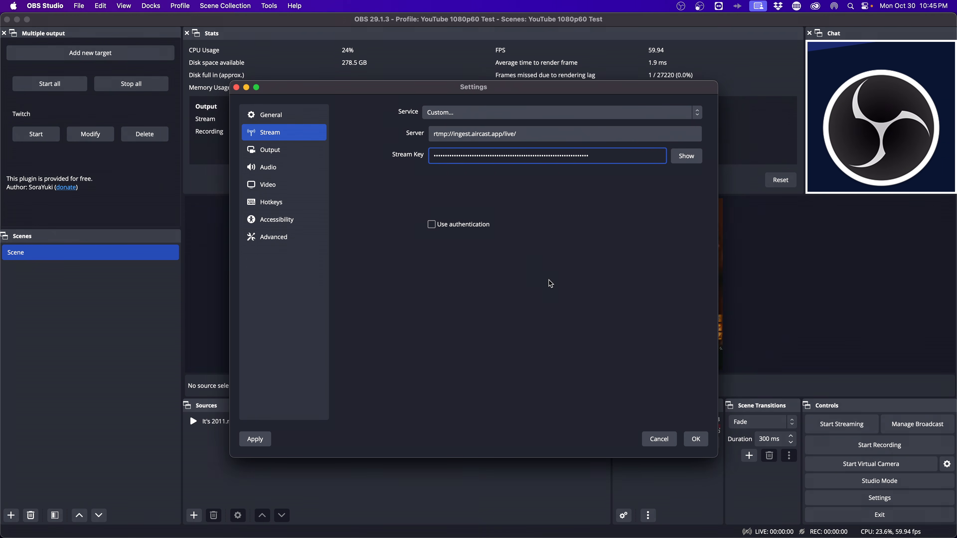
pyautogui.click(695, 438)
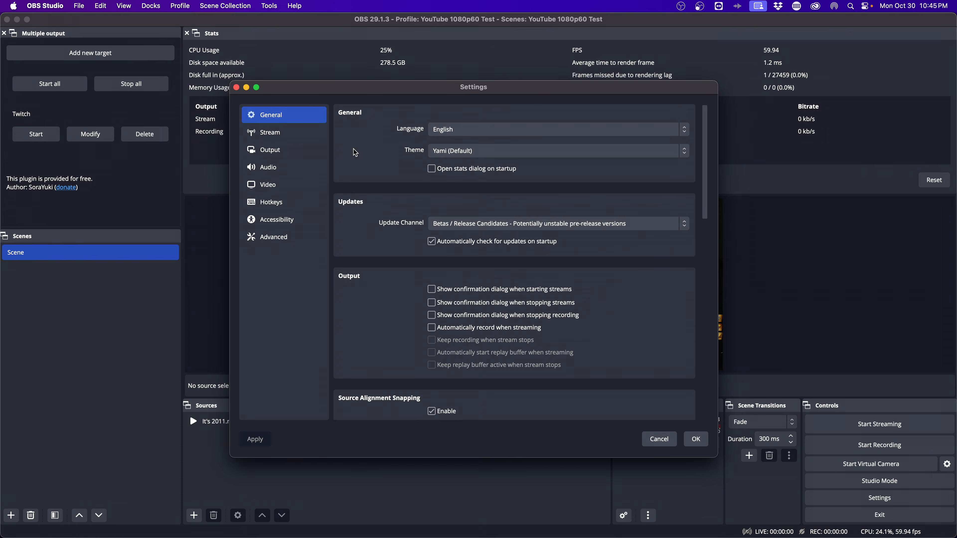
# Use Apple VT H264 Hardware Encoder at 7500 Kbps with 2 s keyframes, then start streaming
pyautogui.click(270, 137)
pyautogui.click(275, 153)
pyautogui.click(482, 212)
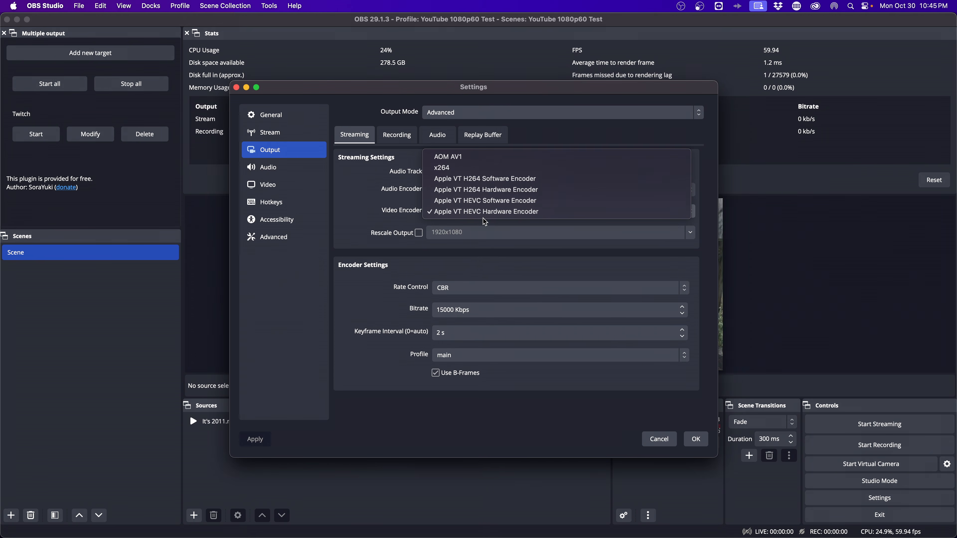
pyautogui.click(492, 188)
pyautogui.moveTo(478, 313); pyautogui.dragTo(423, 312)
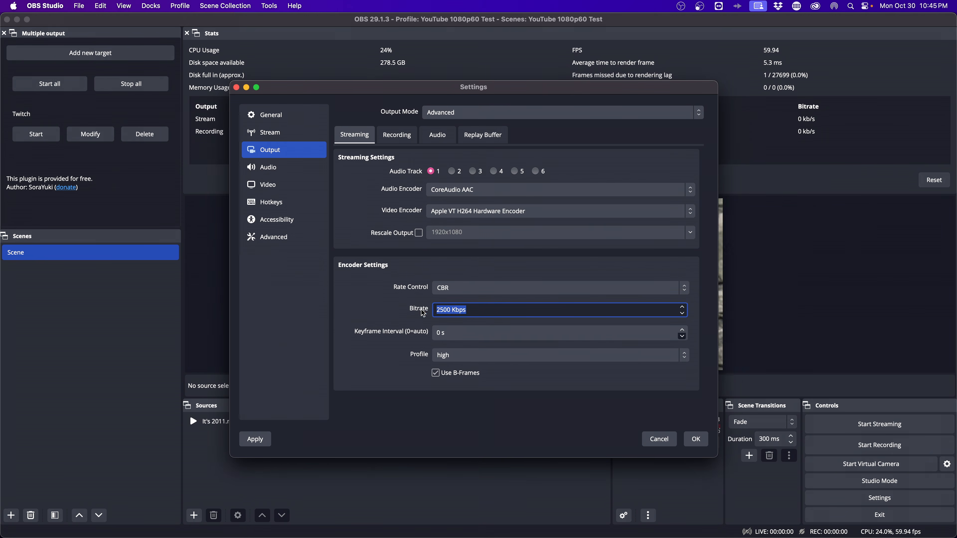
pyautogui.write('7500')
pyautogui.click(466, 332)
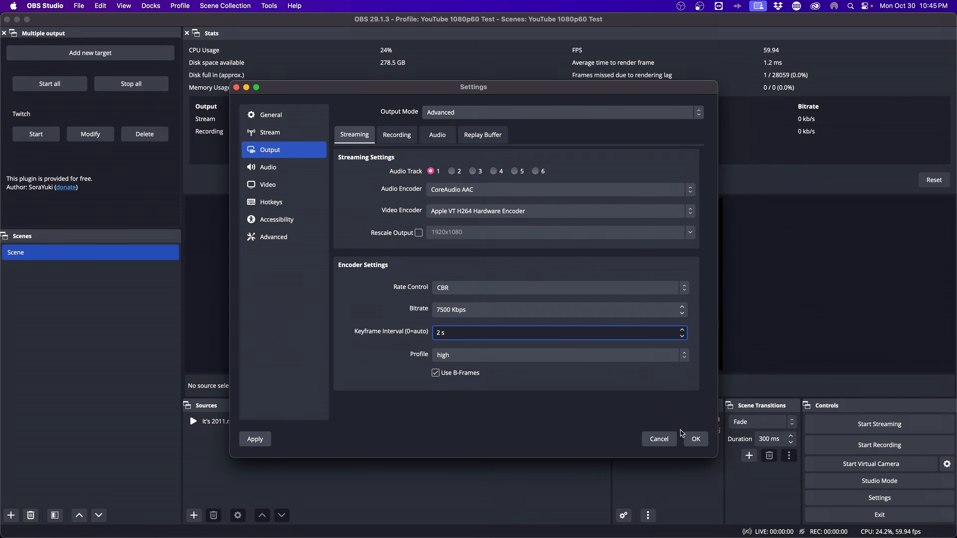
pyautogui.click(689, 438)
pyautogui.click(846, 426)
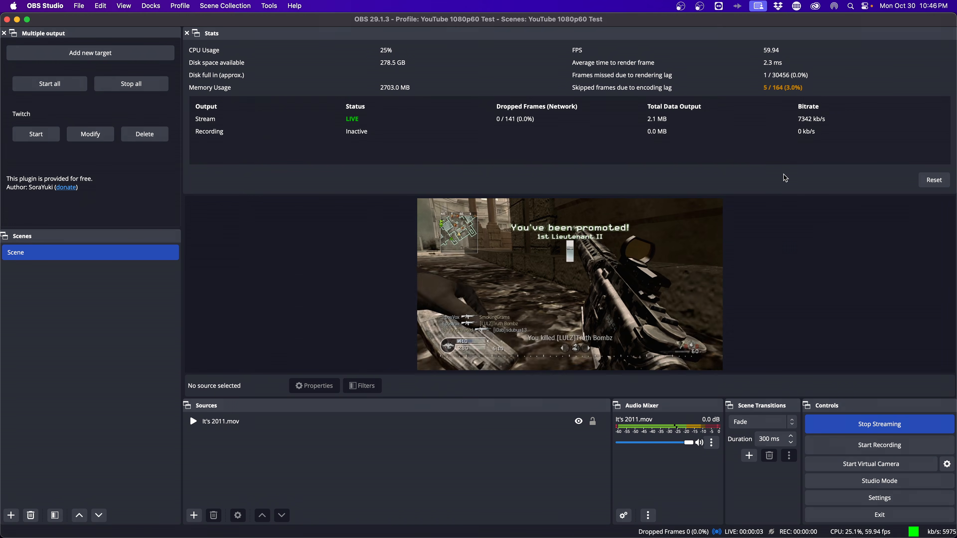
# Confirm Aircast's RTMP input is Online and review the Twitch output settings without changes
pyautogui.press('super+Tab')
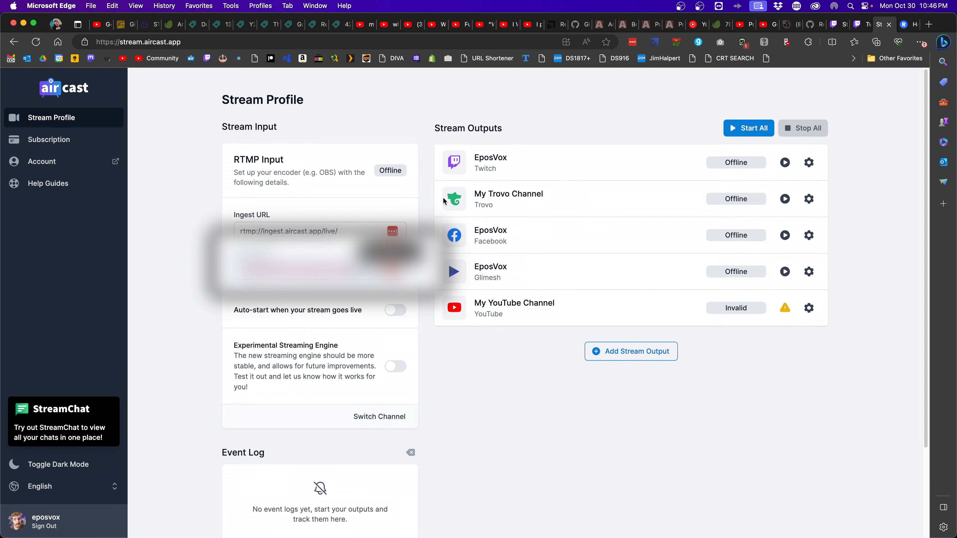
pyautogui.moveTo(379, 169); pyautogui.dragTo(409, 173)
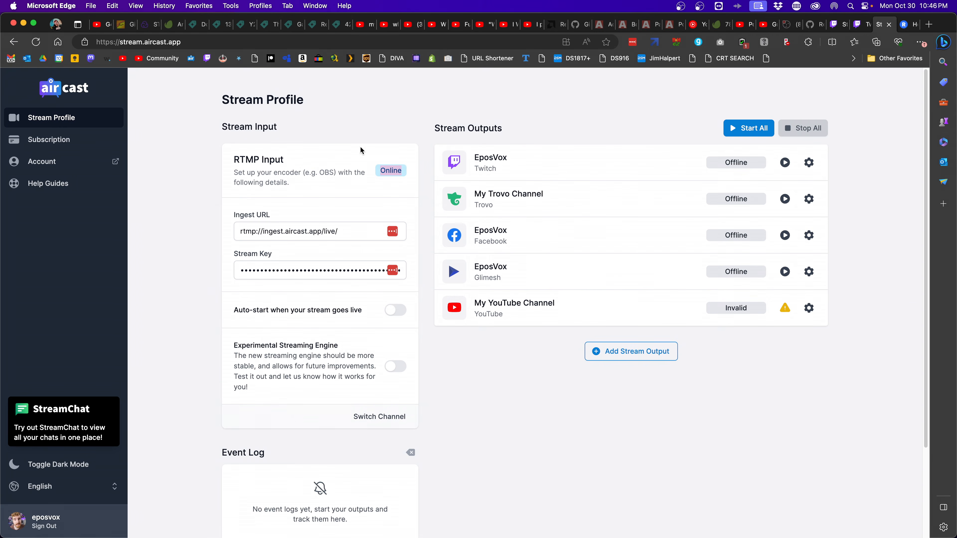
pyautogui.click(617, 358)
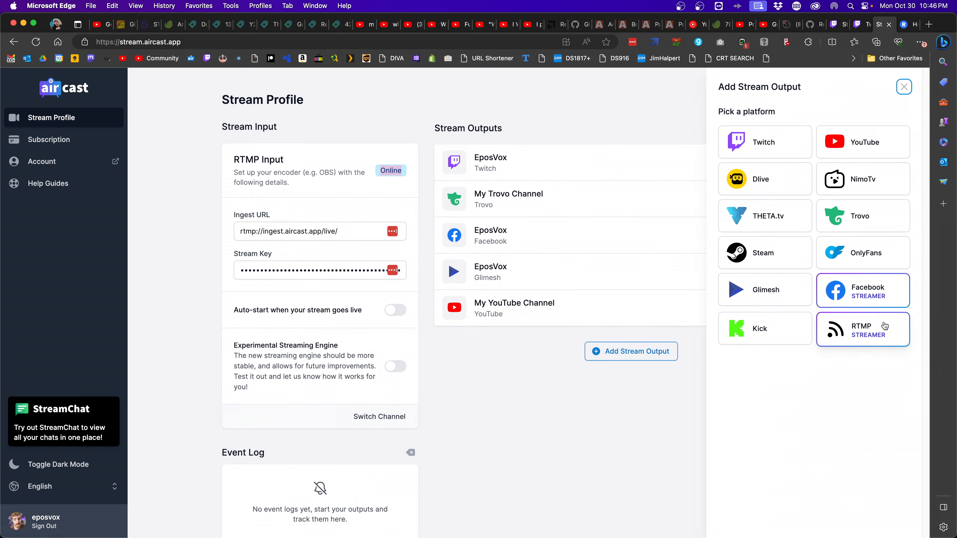
pyautogui.click(685, 143)
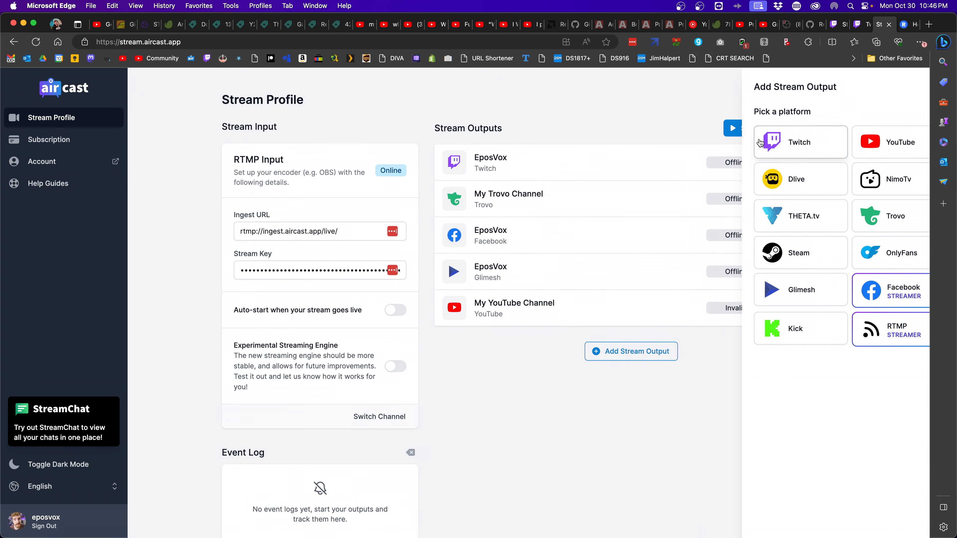
pyautogui.click(809, 162)
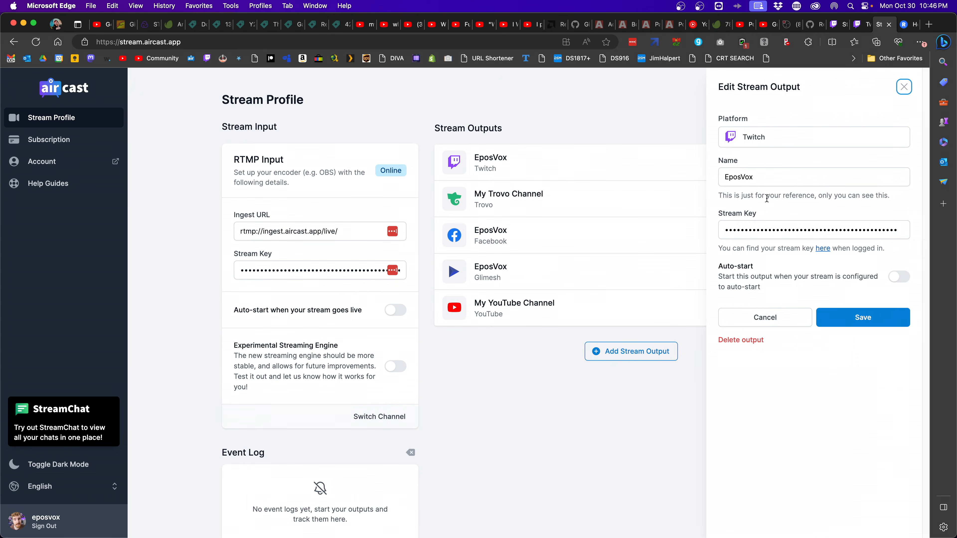
pyautogui.click(735, 317)
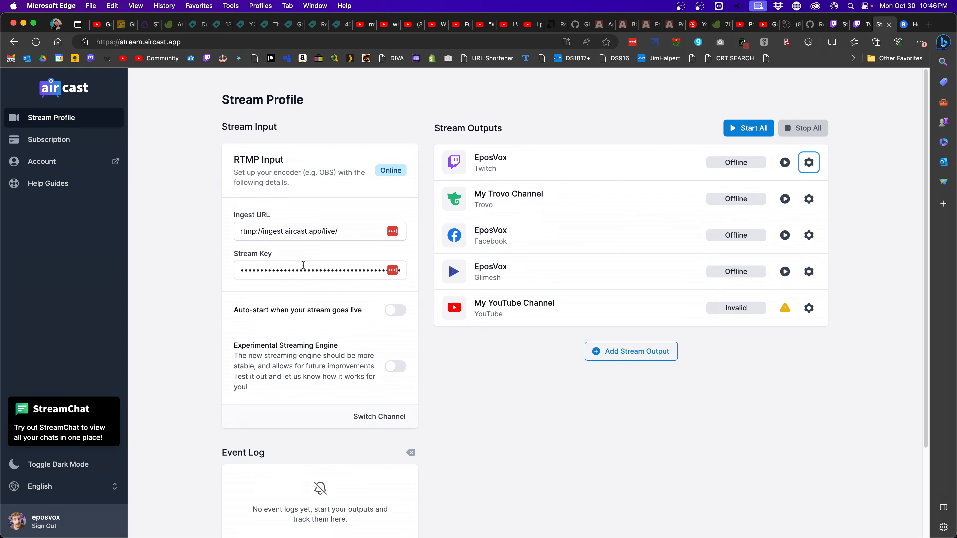
# Log in to StreamChat with Aircast, preview the Twitch and YouTube chats, then show Combined Chats
pyautogui.click(61, 413)
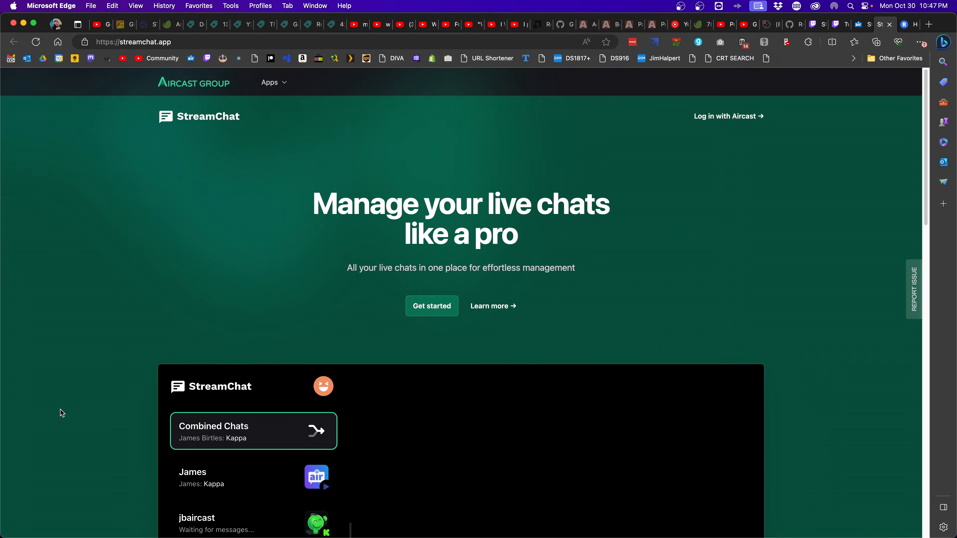
pyautogui.click(751, 119)
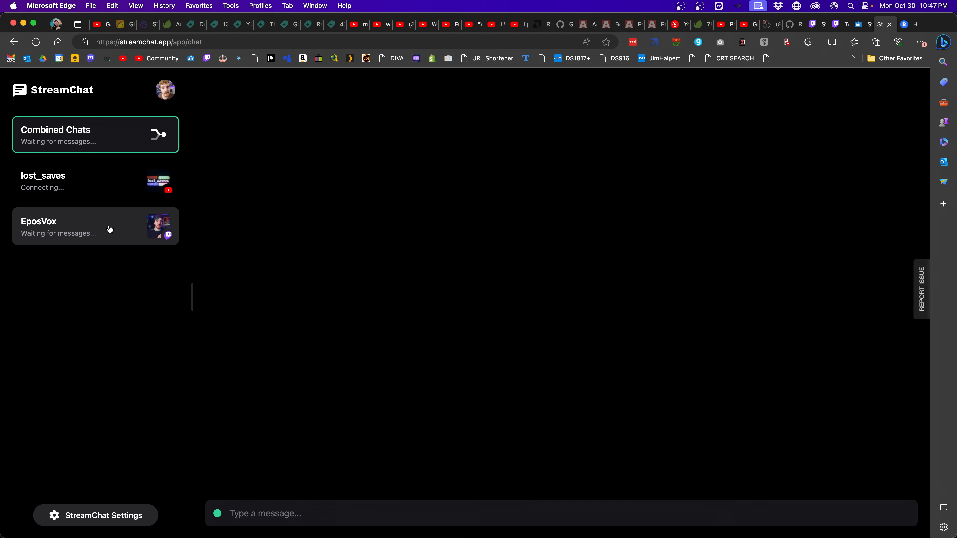
pyautogui.click(110, 230)
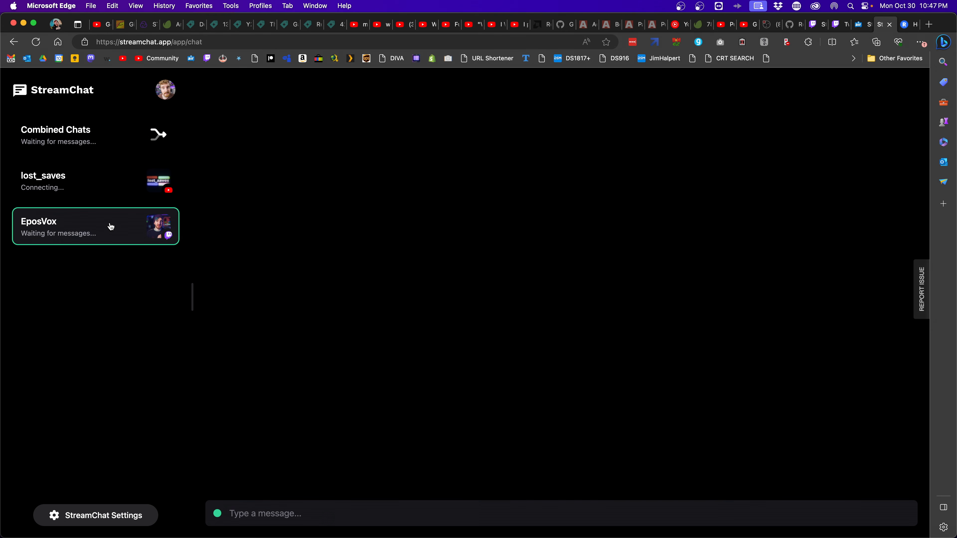
pyautogui.click(110, 192)
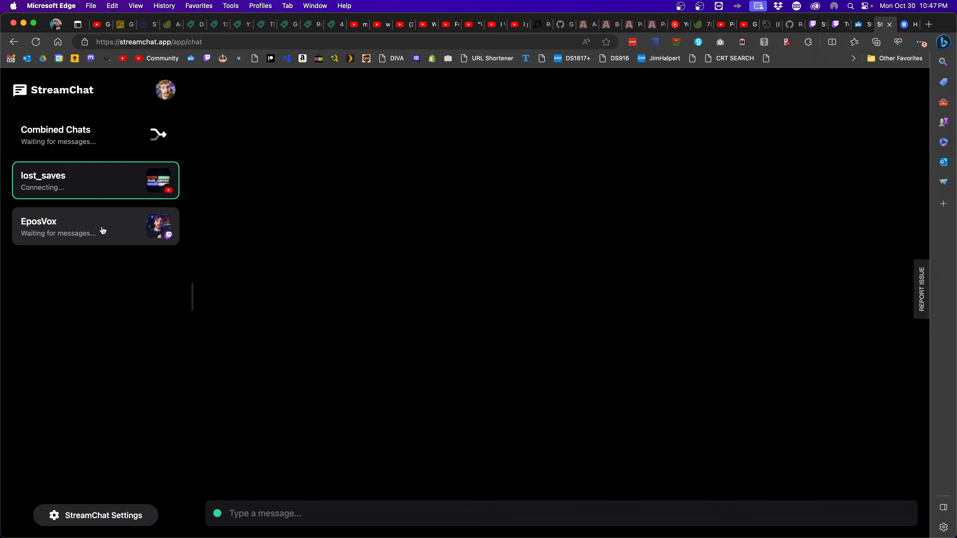
pyautogui.click(115, 125)
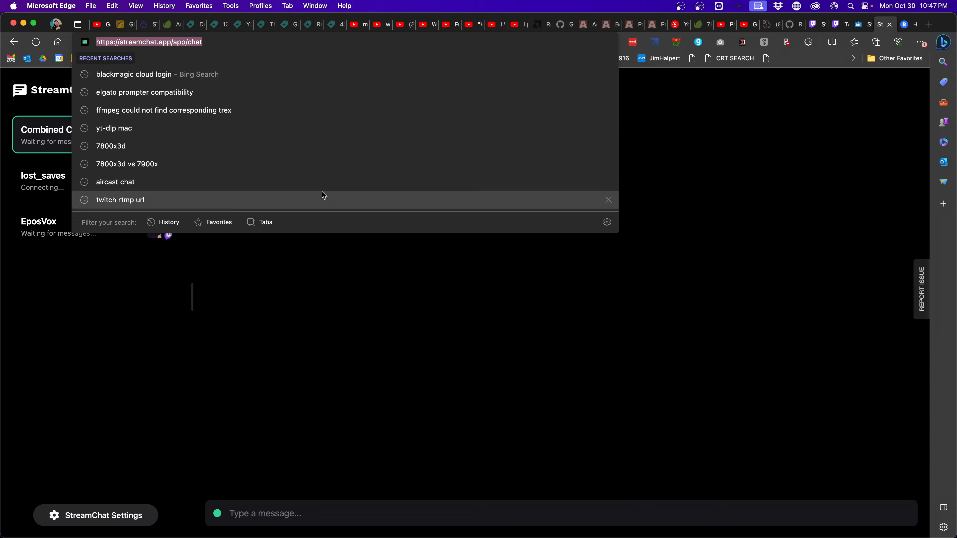
# Add the copied StreamChat URL as an 'Aircast Chat' custom browser dock, then close it
pyautogui.rightClick(195, 42)
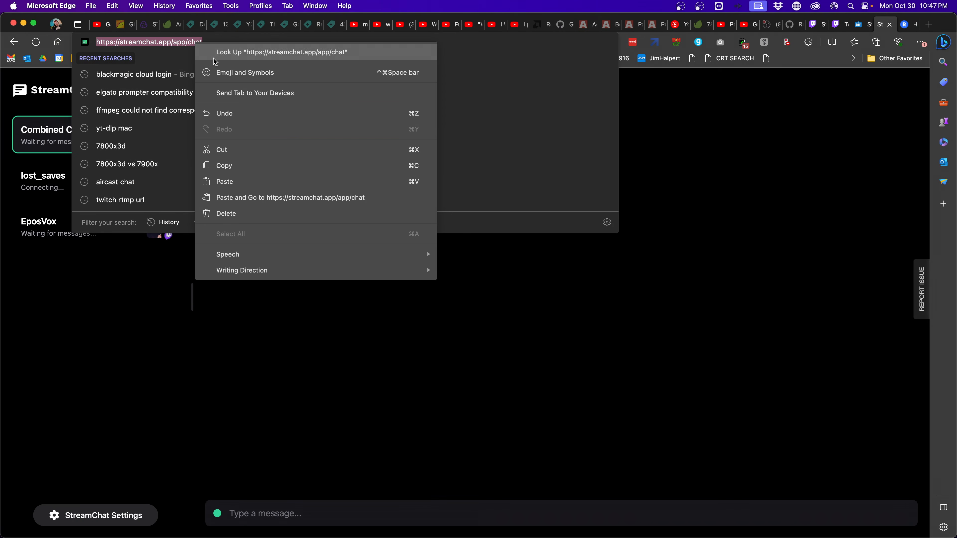
pyautogui.click(252, 173)
pyautogui.press('super+Tab')
pyautogui.press('super+Tab')
pyautogui.press('super+Tab')
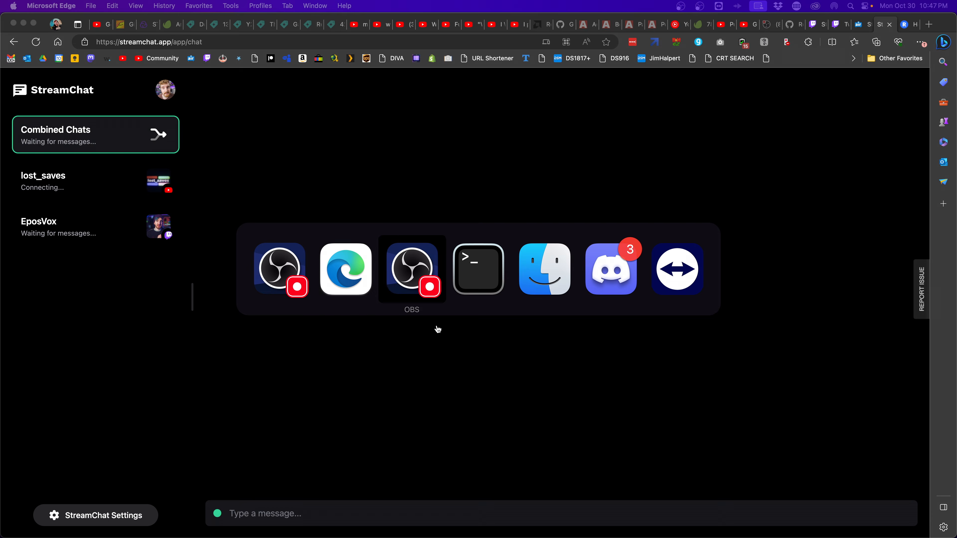
pyautogui.click(151, 6)
pyautogui.click(190, 48)
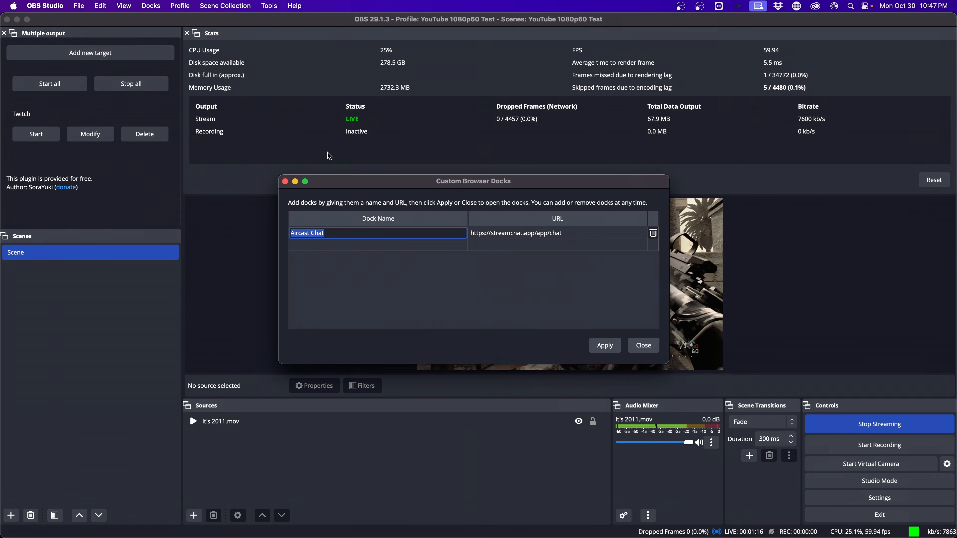
pyautogui.press('Tab')
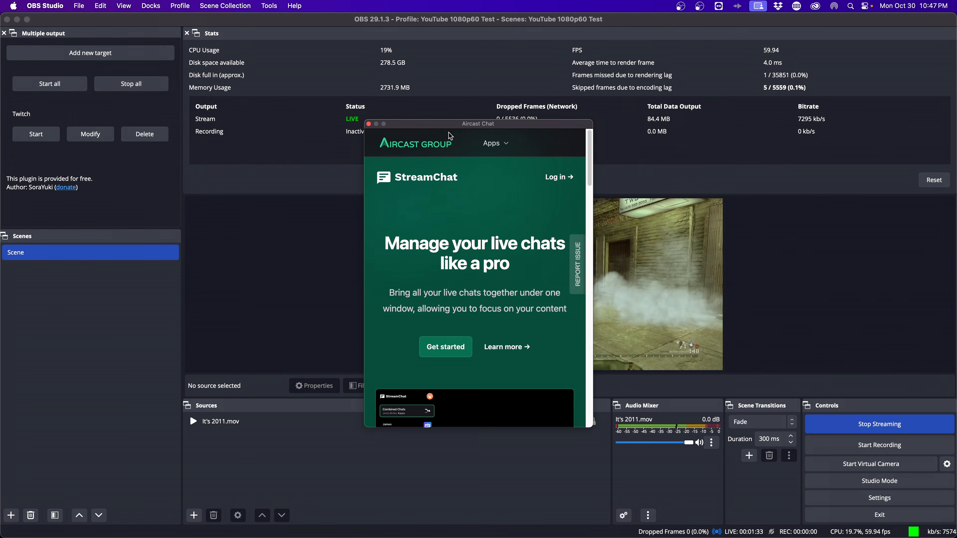
pyautogui.moveTo(439, 125); pyautogui.dragTo(466, 174)
pyautogui.click(187, 169)
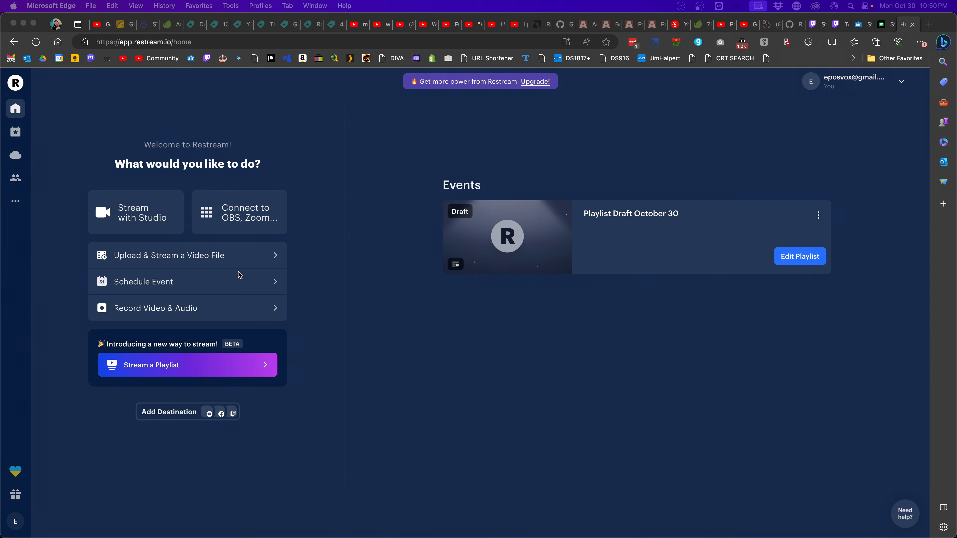
# Open Restream's encoder setup showing RTMP URL rtmp://washington.restream.io/live, then reopen OBS settings
pyautogui.click(341, 174)
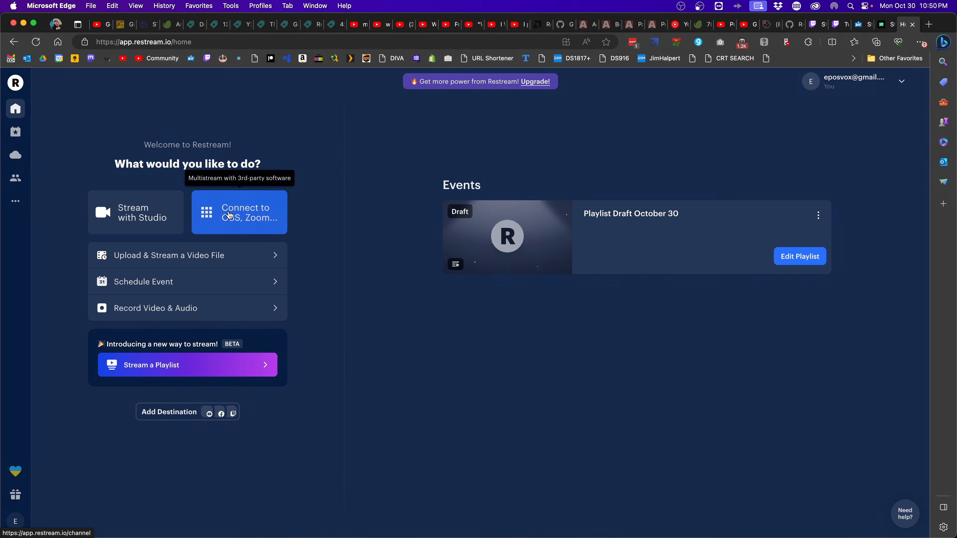
pyautogui.click(237, 224)
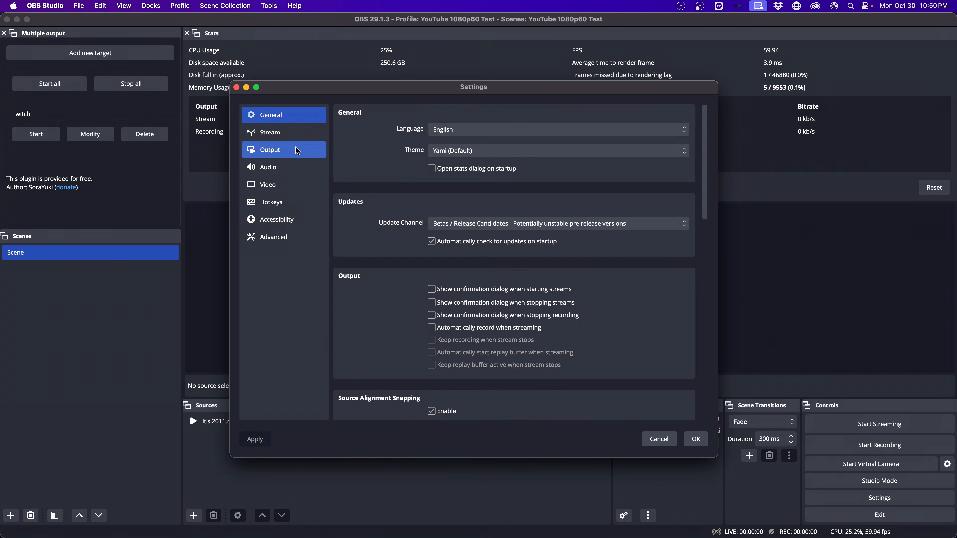
pyautogui.click(283, 133)
# Choose Restream.io as OBS's stream service, log in to connect the Restream account, and save
pyautogui.click(456, 112)
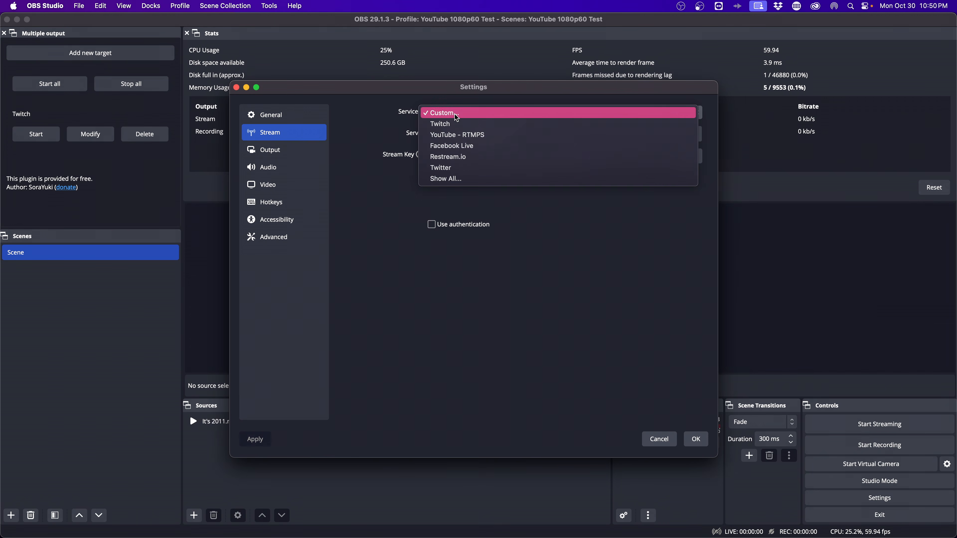
pyautogui.click(489, 156)
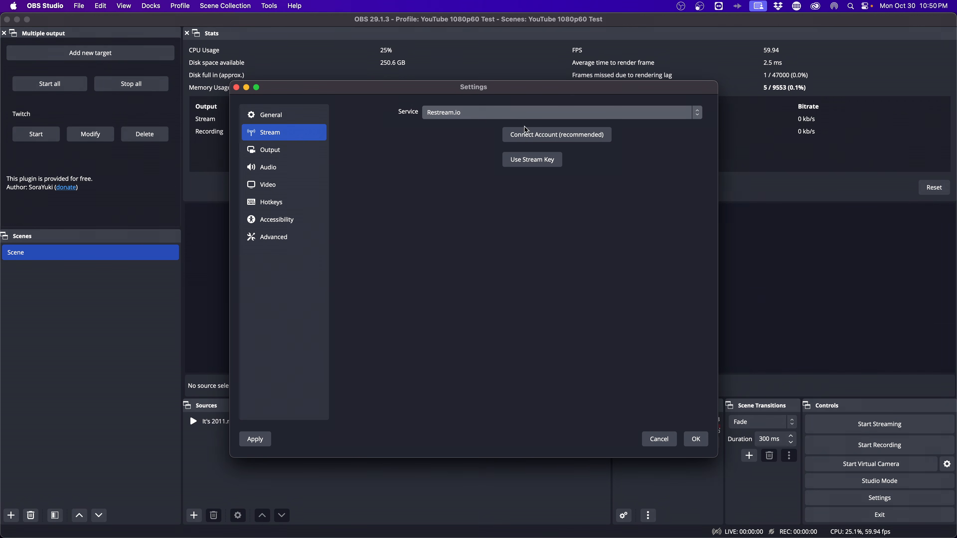
pyautogui.click(528, 136)
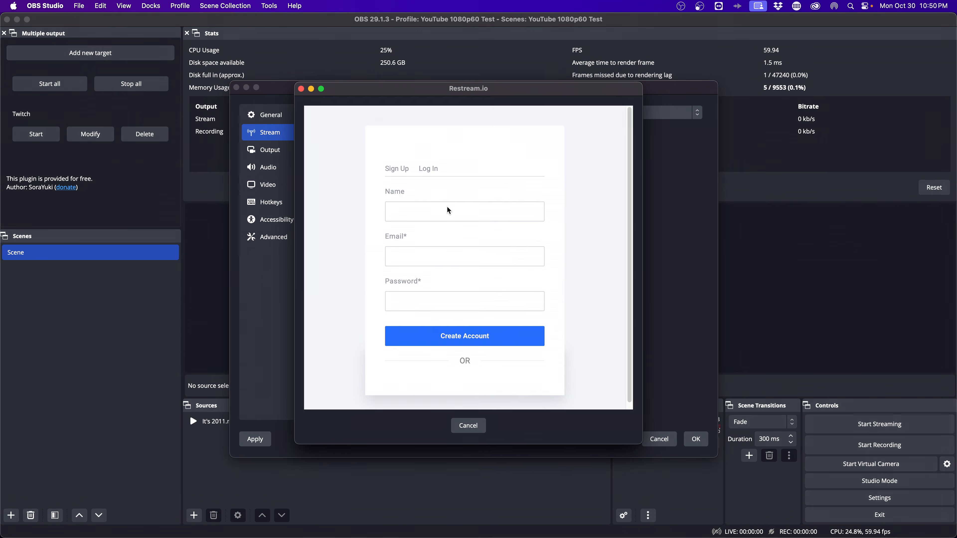
pyautogui.click(442, 214)
pyautogui.click(442, 265)
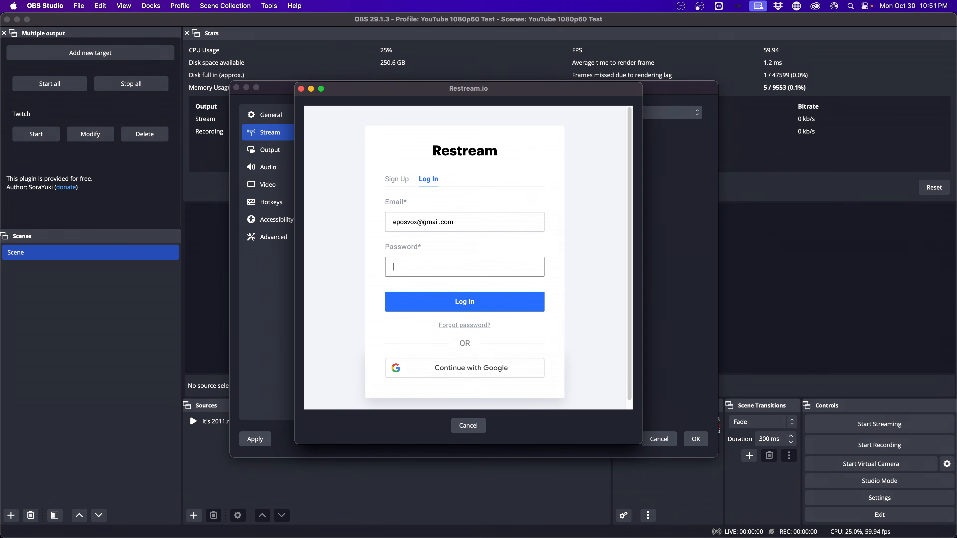
pyautogui.moveTo(125, 537)
pyautogui.click(166, 514)
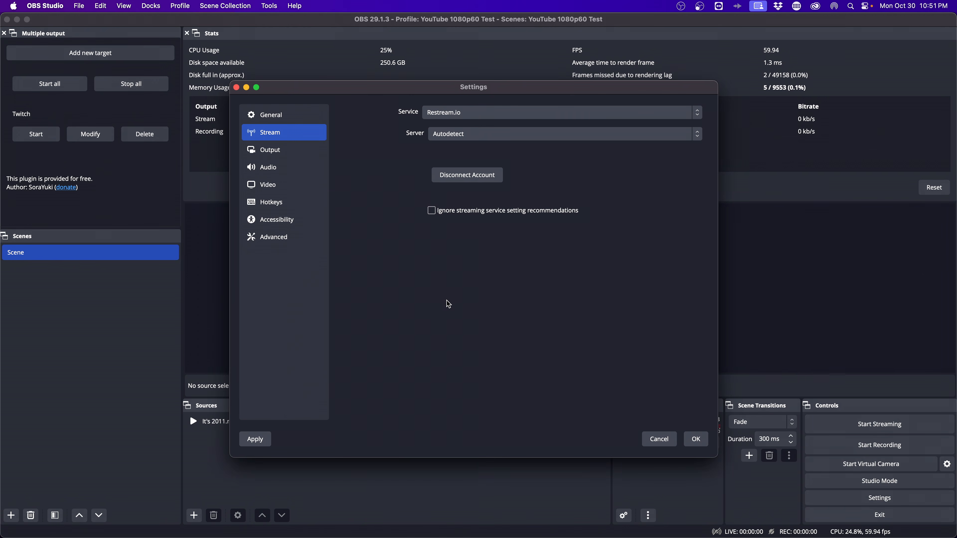
pyautogui.click(693, 433)
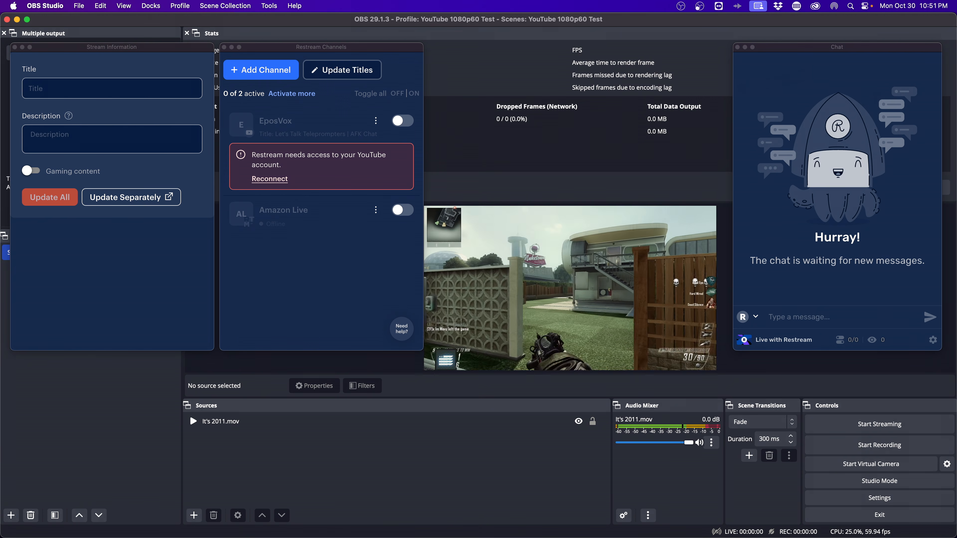
# Close the Restream Chat, Restream Channels and Stream Information docks to reveal the Twitch target
pyautogui.click(737, 47)
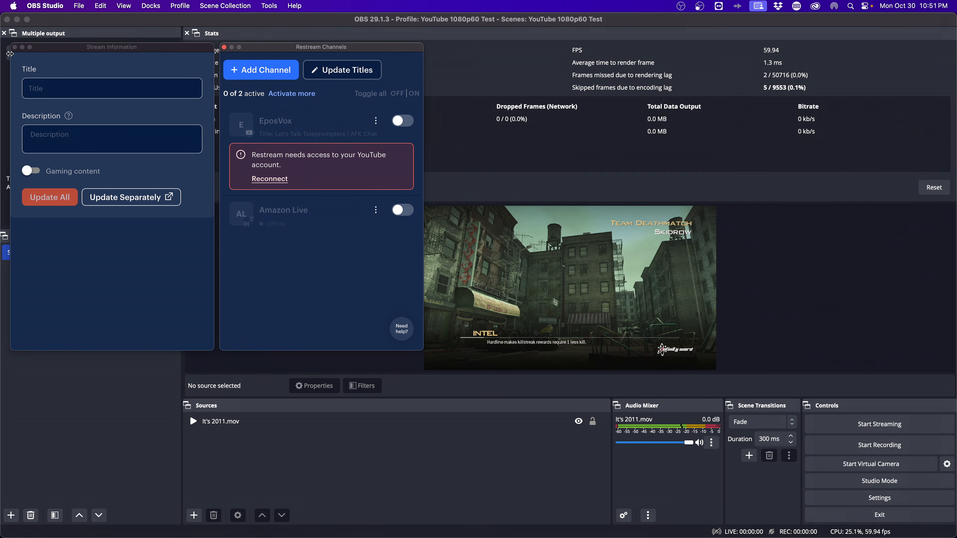
pyautogui.click(223, 47)
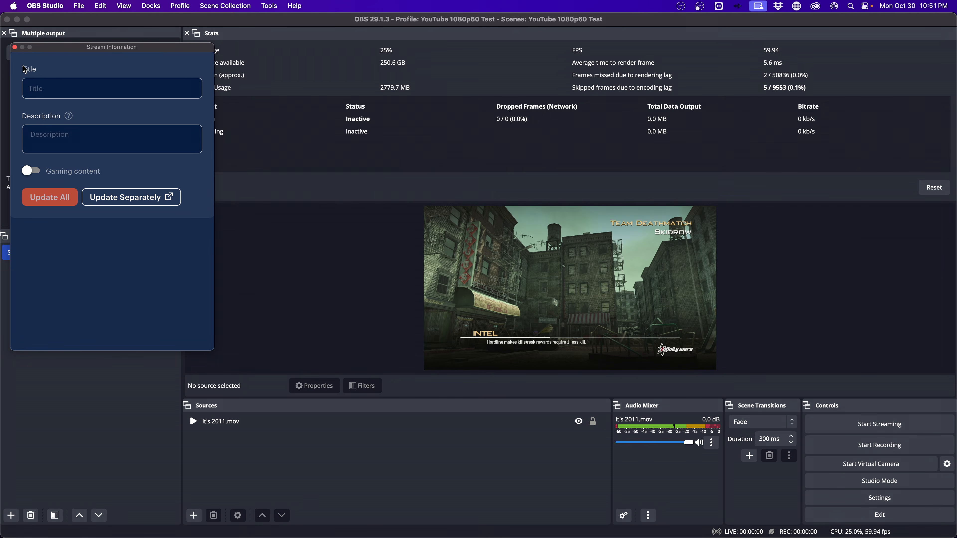
pyautogui.click(15, 46)
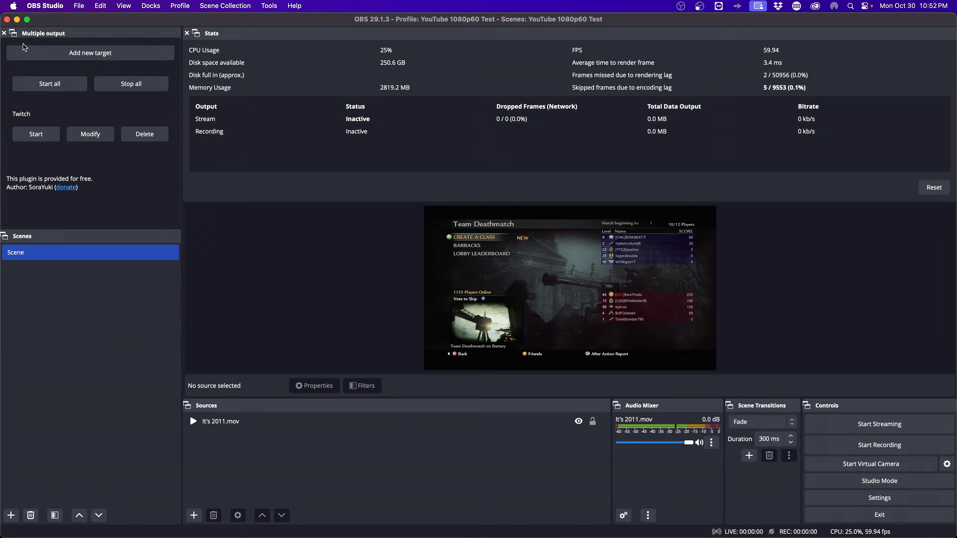
# Browse Restream's Add Channel platform list, dismiss it, and view the upgrade plans
pyautogui.hotkey('ctrl', 'Right')
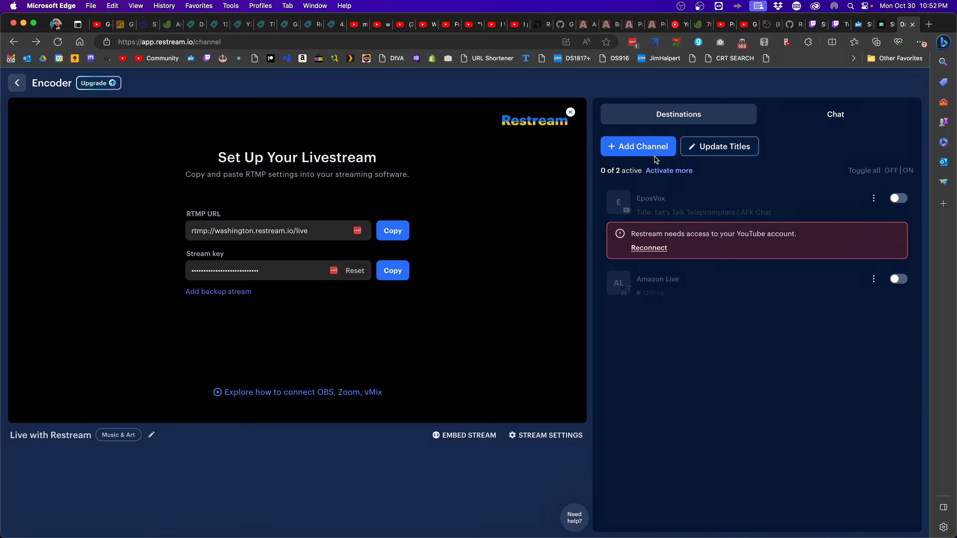
pyautogui.click(650, 151)
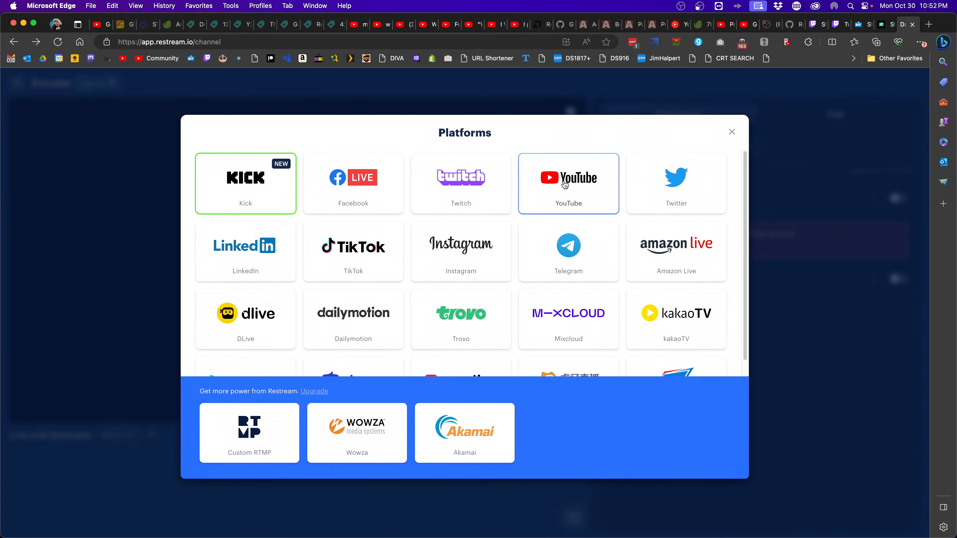
pyautogui.scroll(-1, 463, 253)
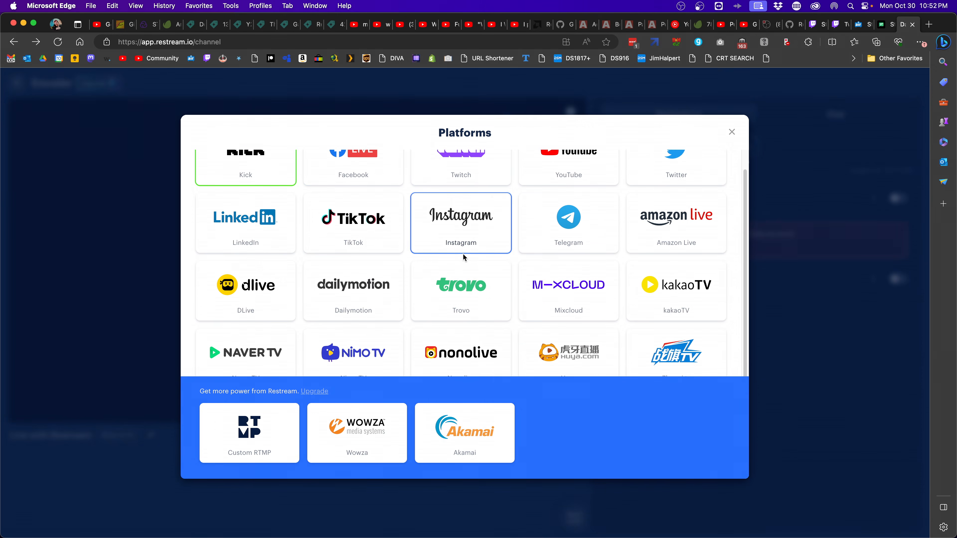
pyautogui.scroll(-4, 523, 295)
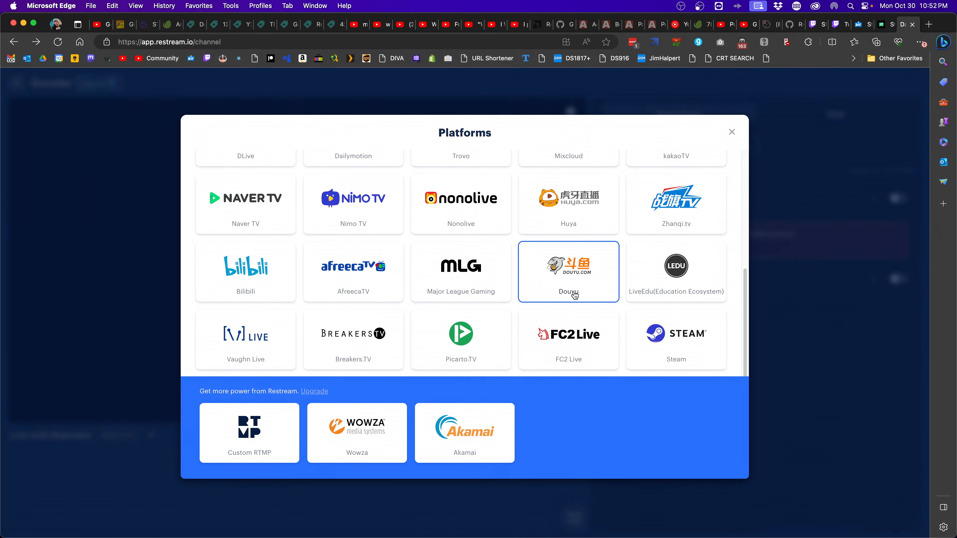
pyautogui.scroll(5, 574, 295)
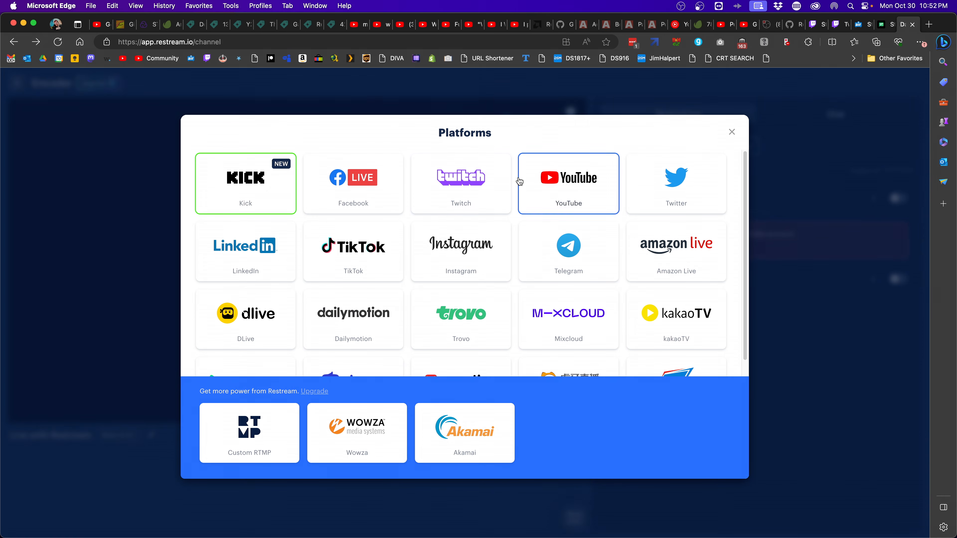
pyautogui.click(732, 132)
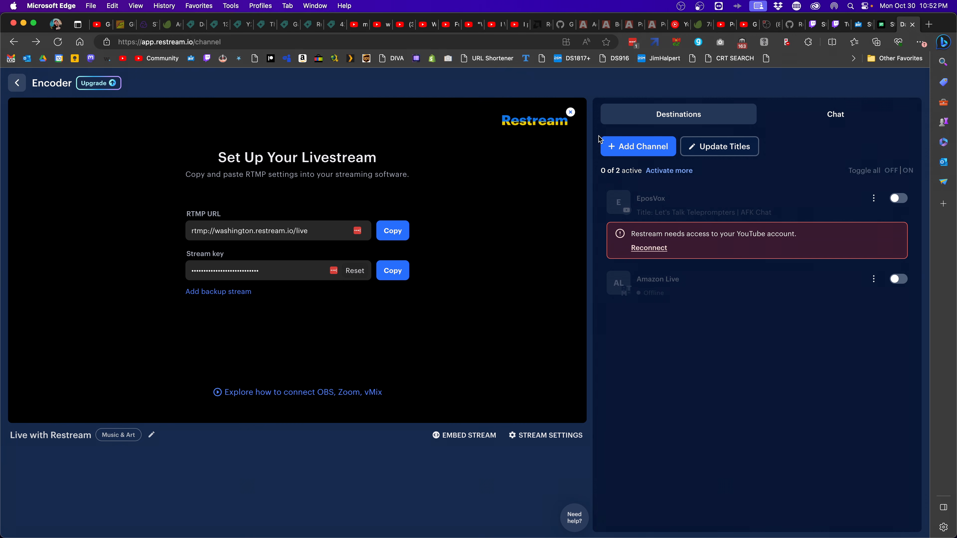
pyautogui.click(101, 87)
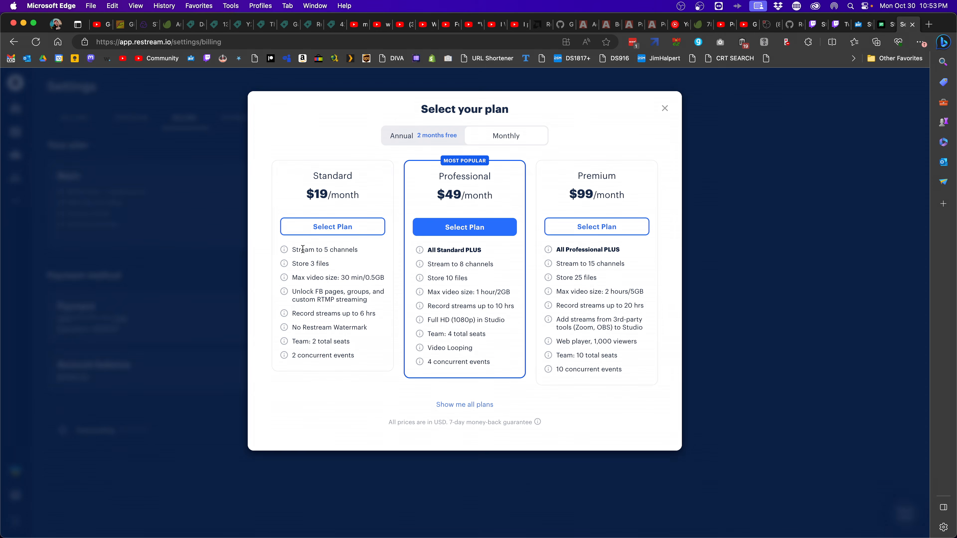
# Compare plan limits and subscribe to the Standard plan billed annually, then return home
pyautogui.moveTo(295, 247); pyautogui.dragTo(360, 253)
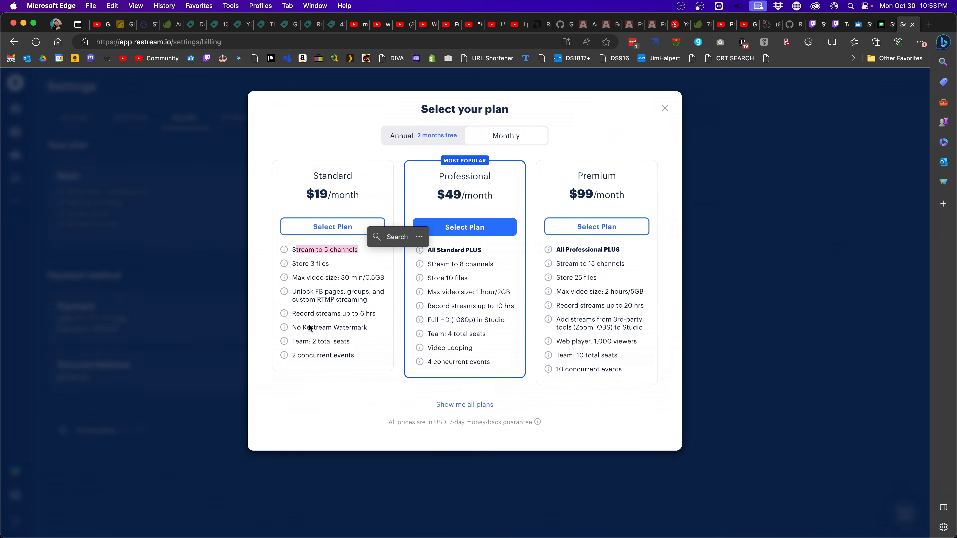
pyautogui.moveTo(294, 313); pyautogui.dragTo(382, 317)
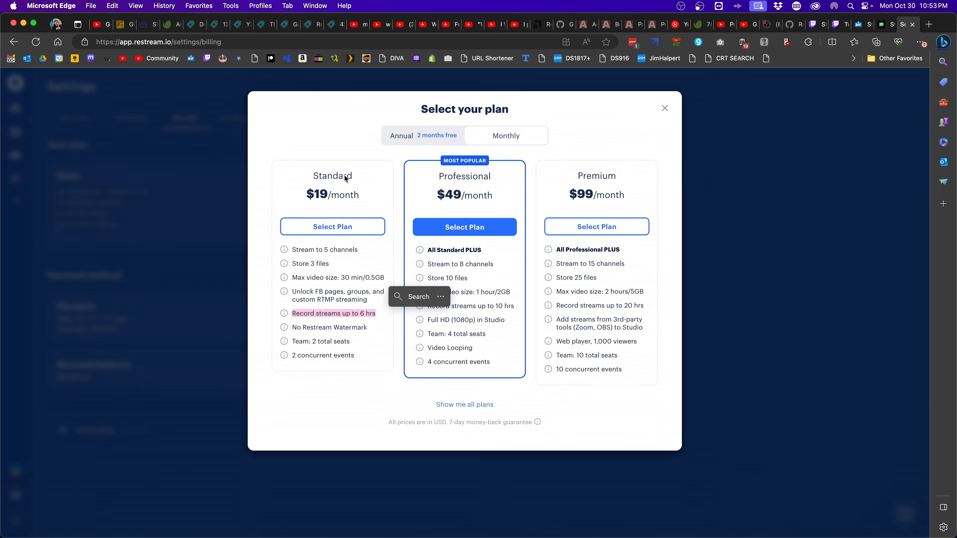
pyautogui.click(398, 145)
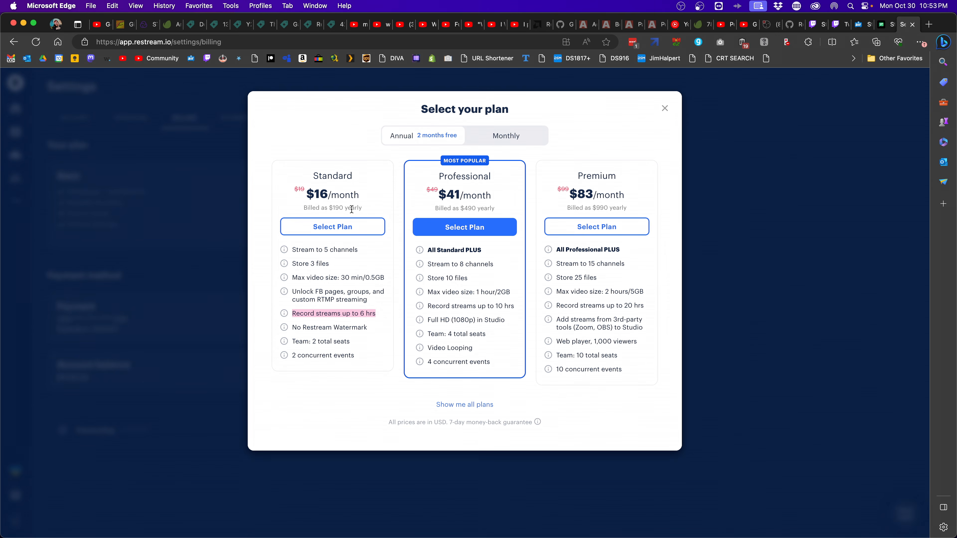
pyautogui.click(346, 226)
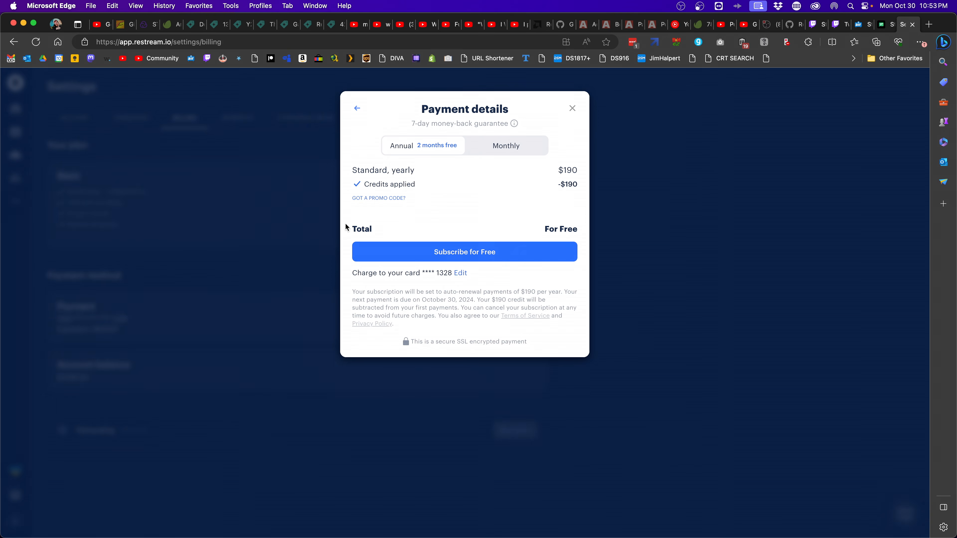
pyautogui.click(448, 254)
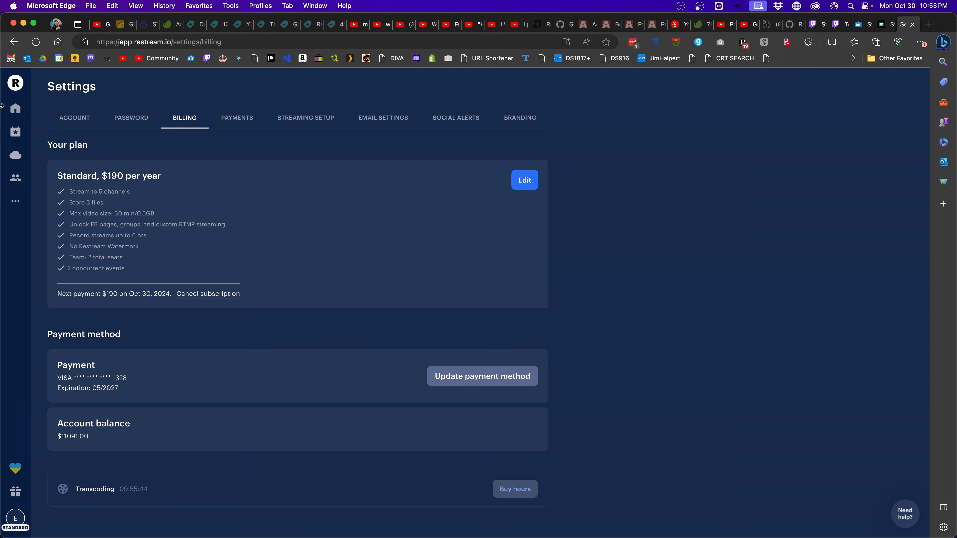
pyautogui.click(15, 108)
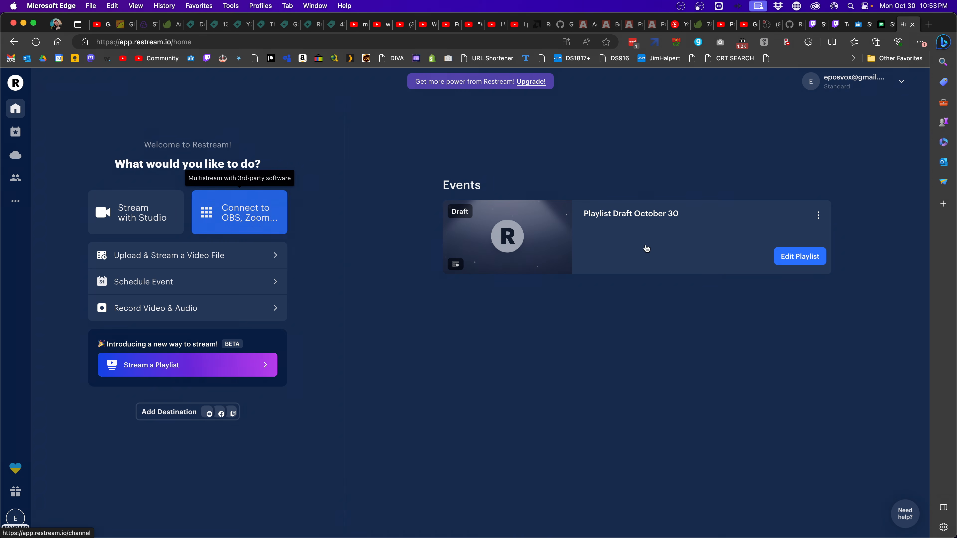
# Open the Connect to OBS page and browse Add Channel platforms, including Amazon Live, without adding any
pyautogui.click(269, 213)
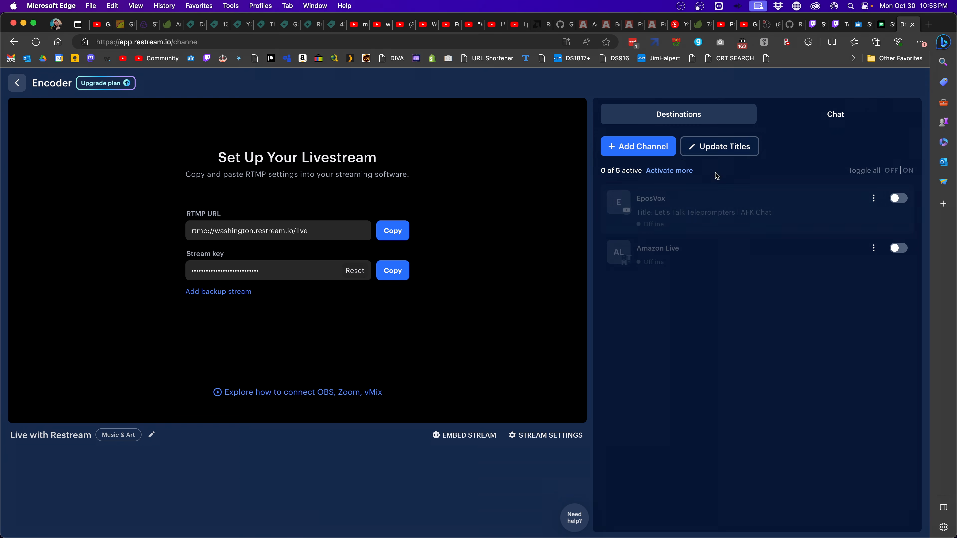
pyautogui.click(655, 147)
pyautogui.scroll(-4, 525, 260)
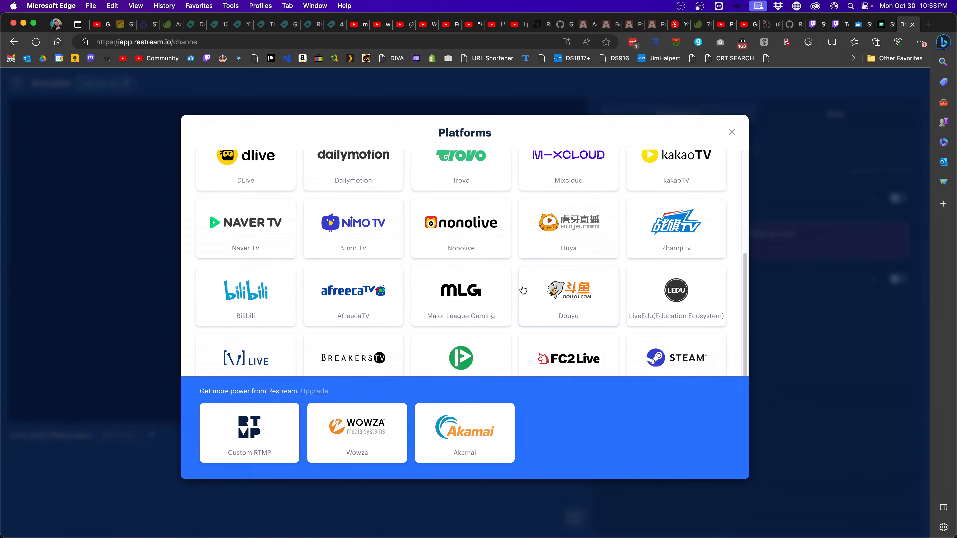
pyautogui.scroll(5, 517, 310)
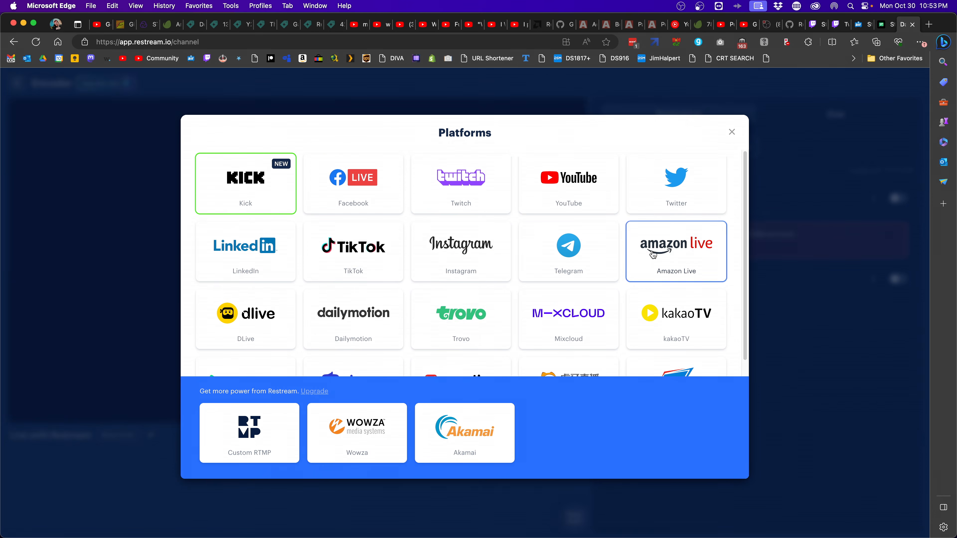
pyautogui.click(629, 274)
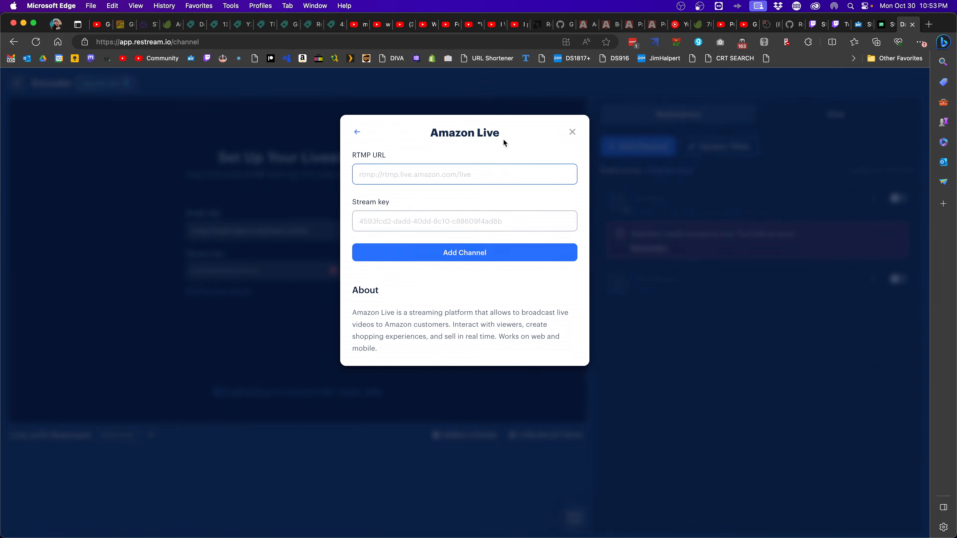
pyautogui.click(357, 132)
pyautogui.click(727, 138)
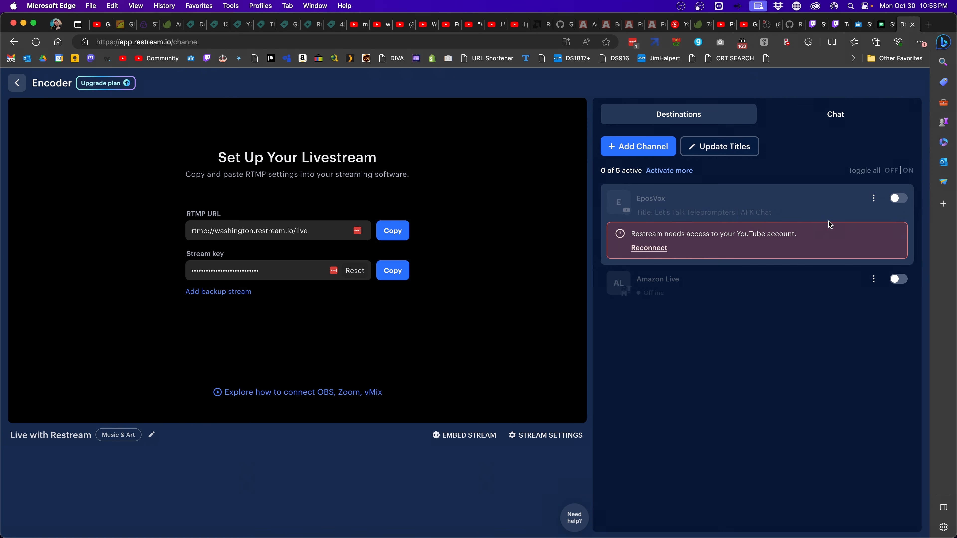
# Reconnect Restream to the YouTube account and check the YouTube channel's actions
pyautogui.click(649, 248)
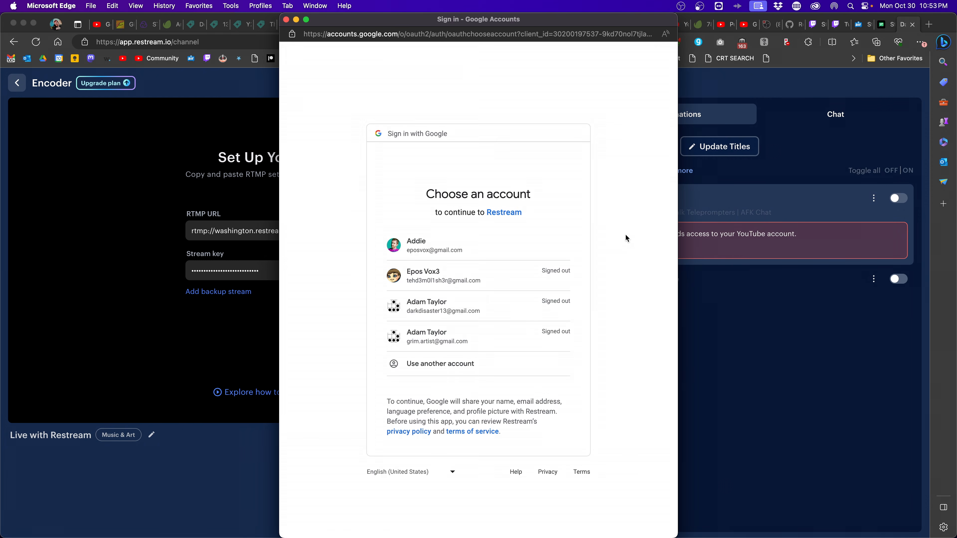
pyautogui.click(874, 198)
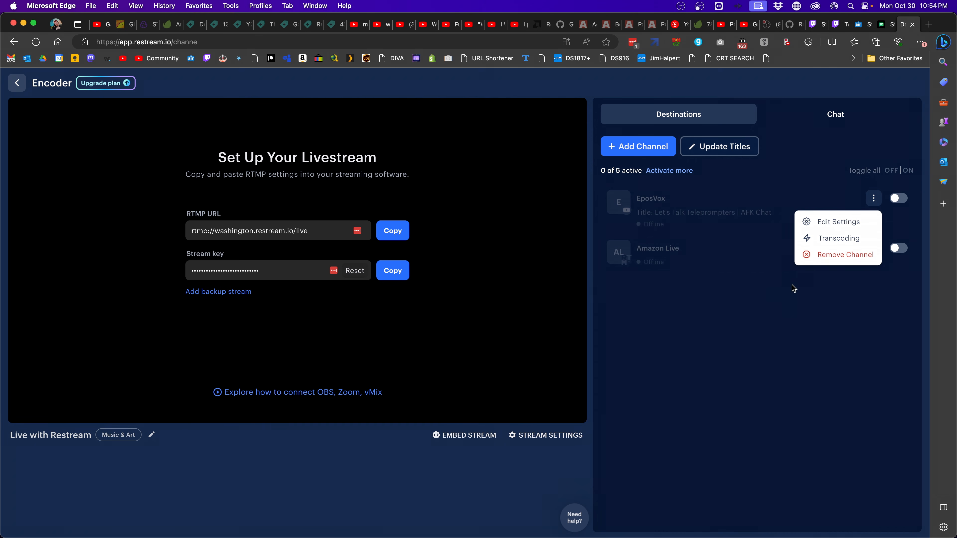
pyautogui.click(767, 291)
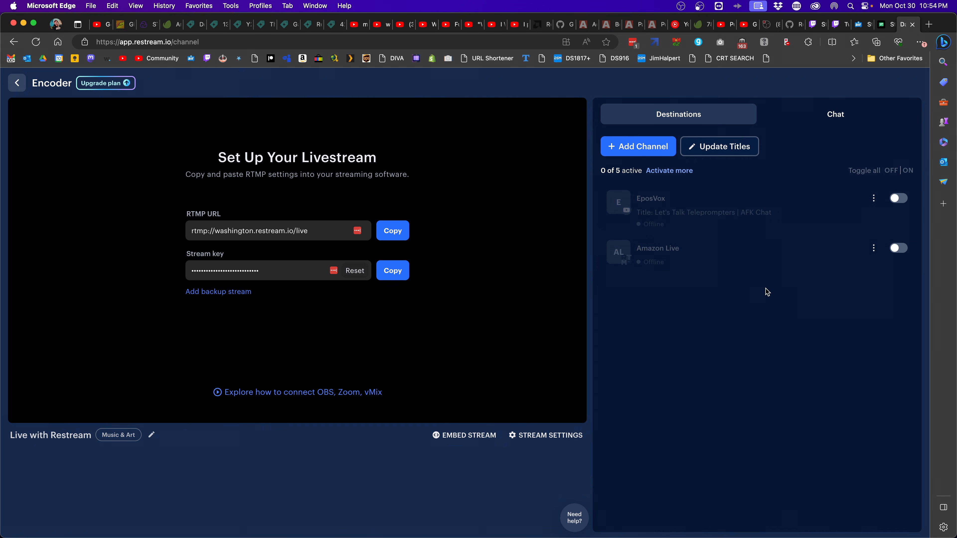
# Inspect Amazon Live's transcoding settings and profiles, close without saving, and return to the dashboard
pyautogui.click(867, 252)
pyautogui.click(831, 286)
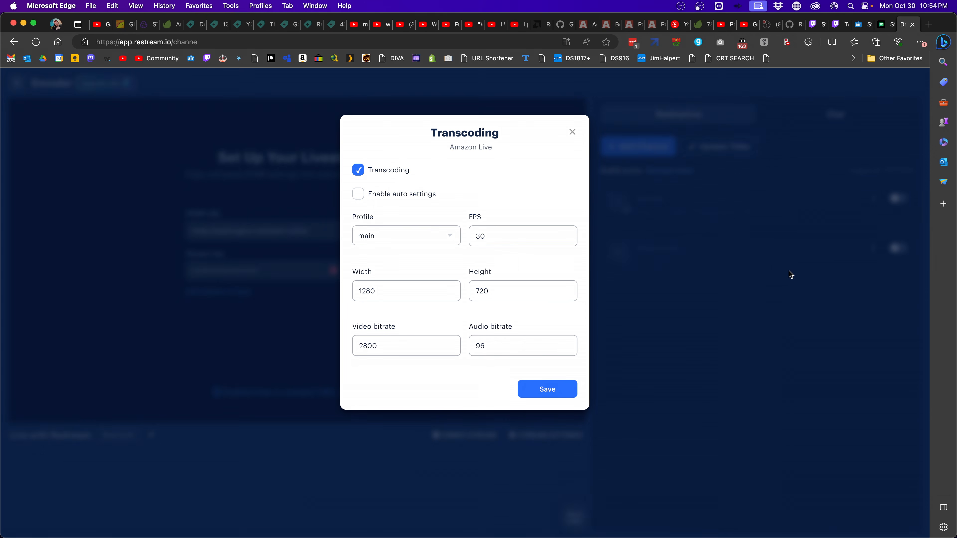
pyautogui.click(405, 193)
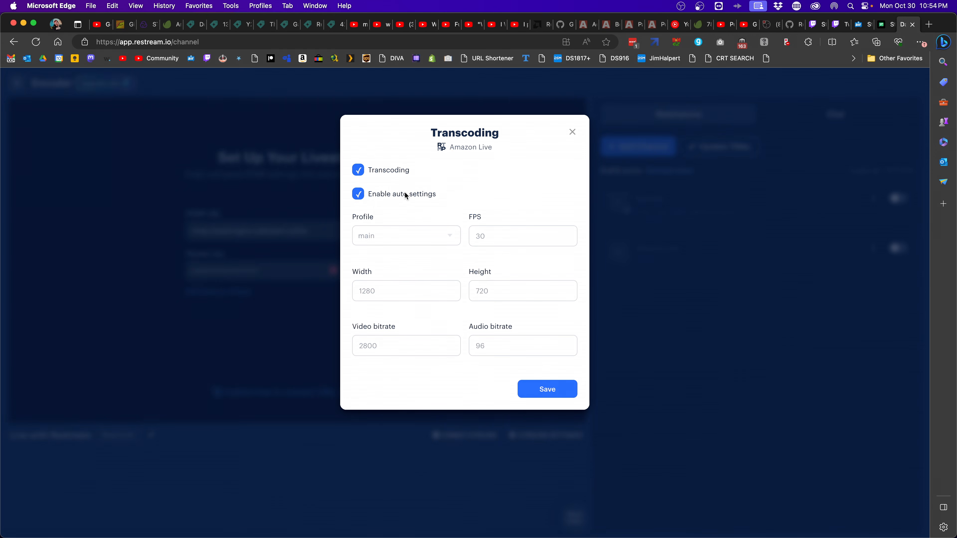
pyautogui.click(381, 171)
pyautogui.click(380, 171)
pyautogui.click(385, 196)
pyautogui.click(413, 239)
pyautogui.moveTo(484, 273); pyautogui.dragTo(480, 273)
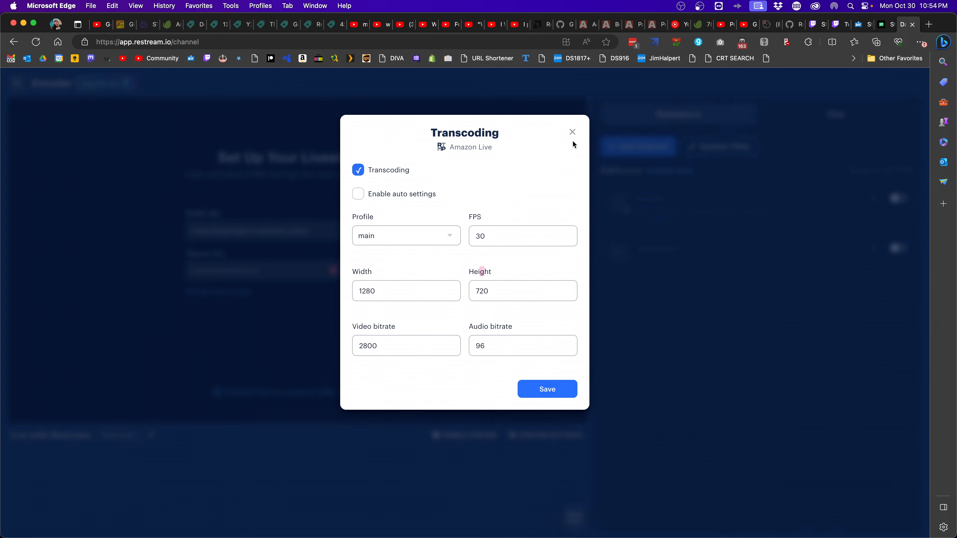
pyautogui.click(572, 133)
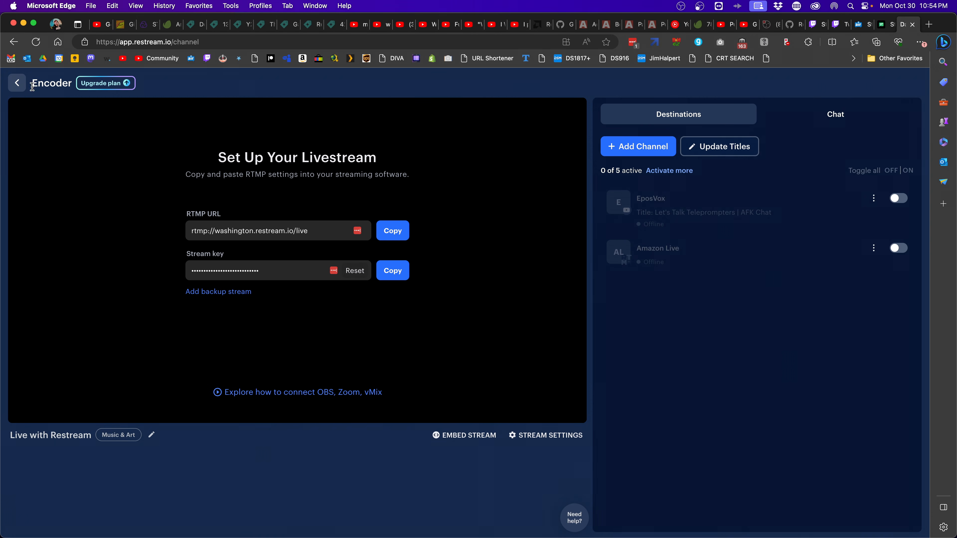
pyautogui.click(17, 83)
# Check Restream billing showing 09:55:44 transcoding time left, then switch back to OBS Studio
pyautogui.moveTo(22, 524)
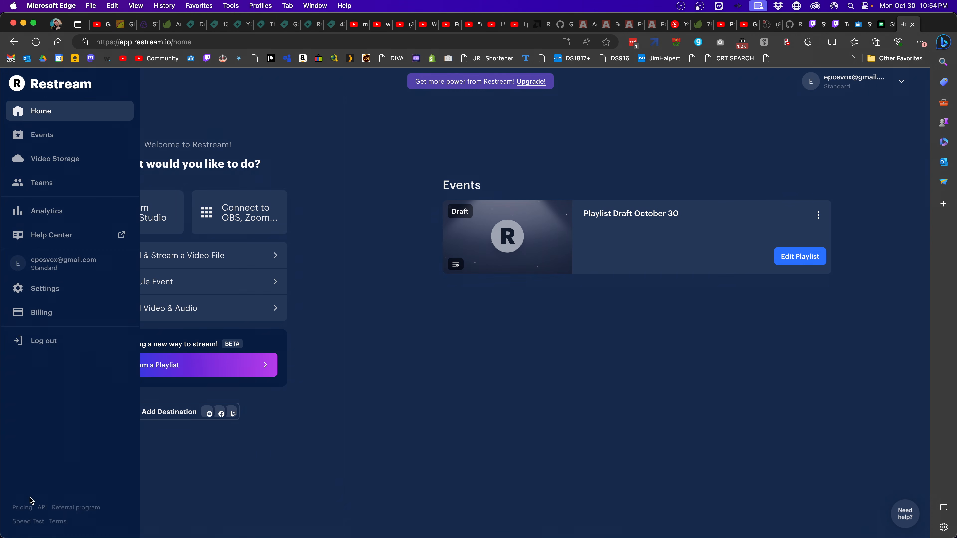
pyautogui.click(56, 313)
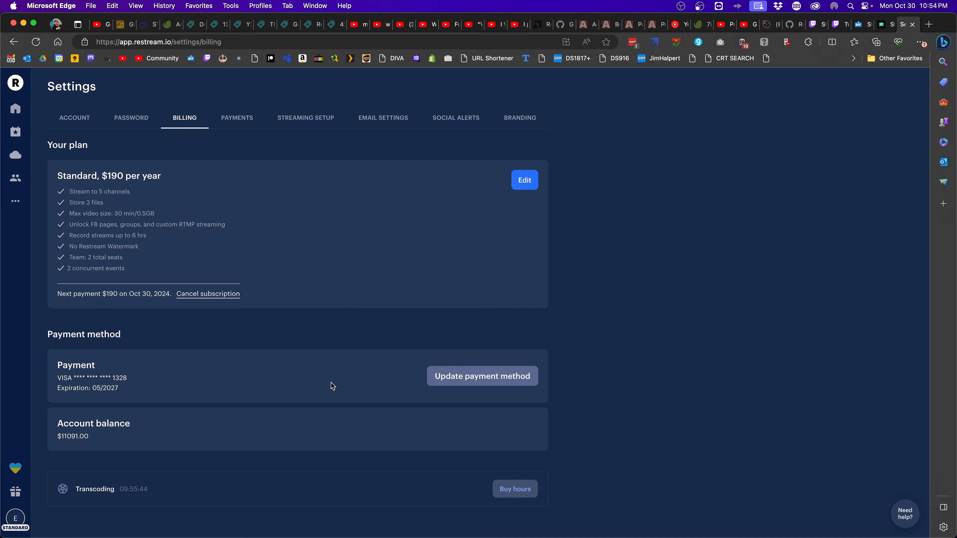
pyautogui.moveTo(149, 488); pyautogui.dragTo(115, 490)
pyautogui.click(15, 108)
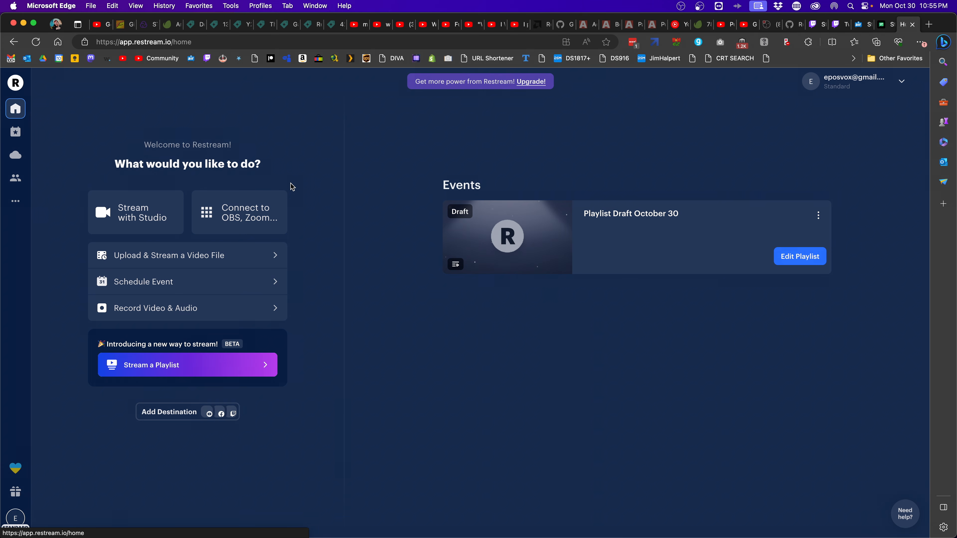
pyautogui.press('super+Tab')
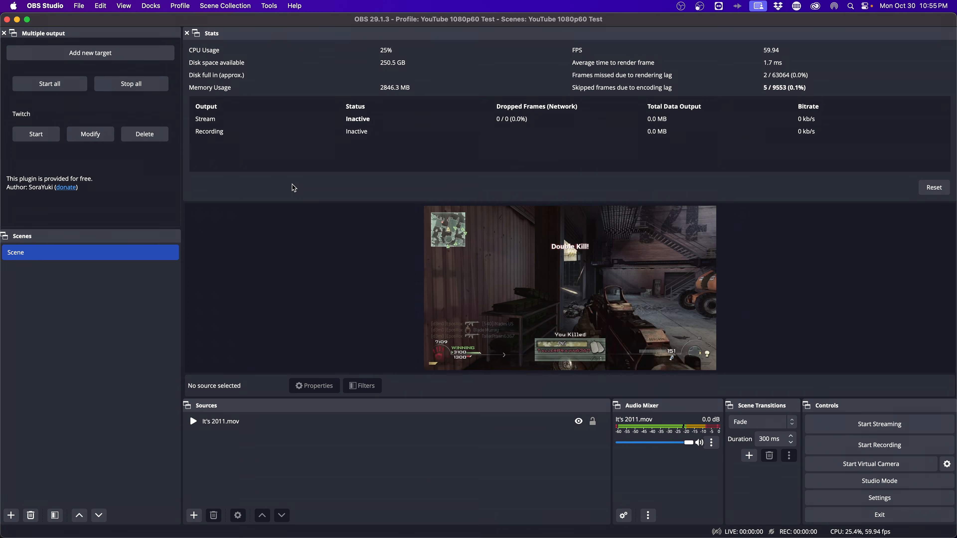
# Set the OBS stream service to YouTube - RTMPS, connect the YouTube account, and save
pyautogui.click(834, 494)
pyautogui.click(286, 132)
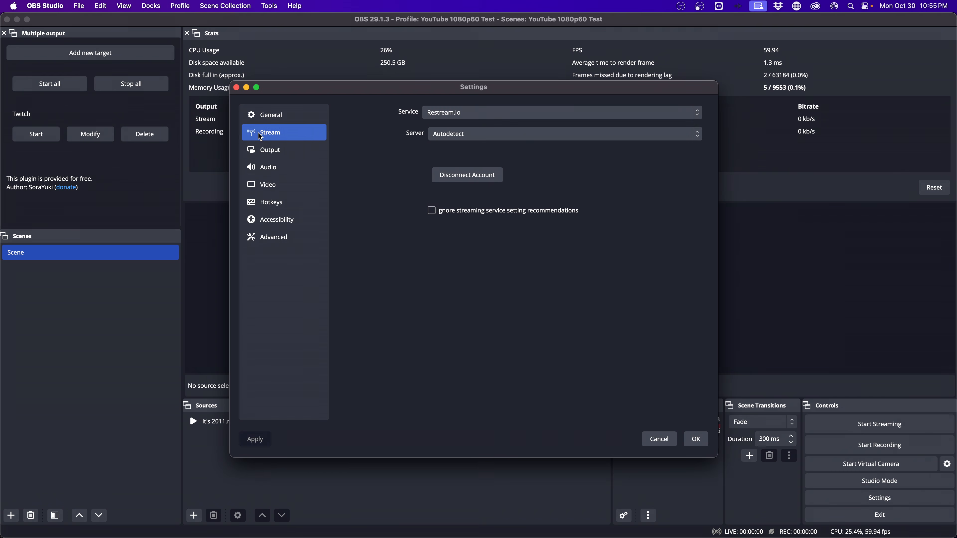
pyautogui.click(464, 112)
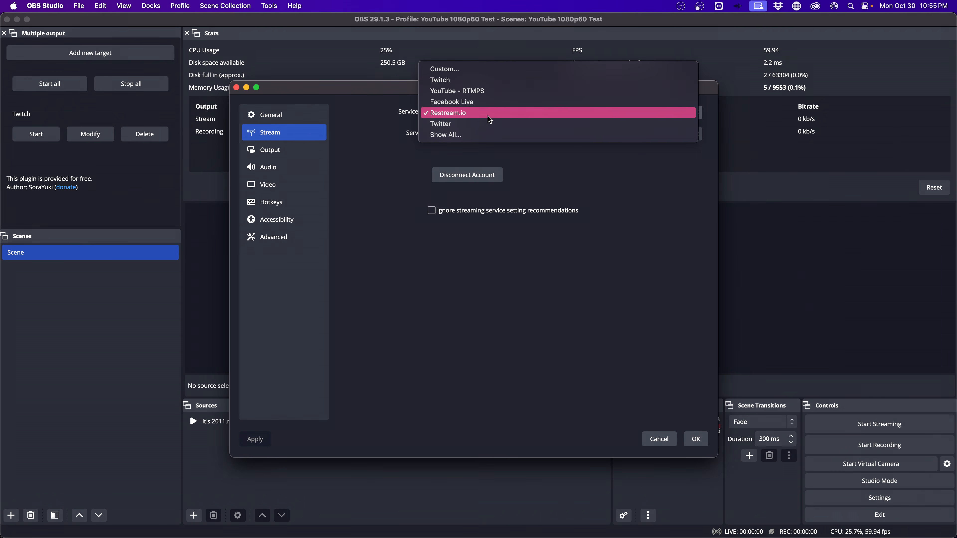
pyautogui.click(467, 91)
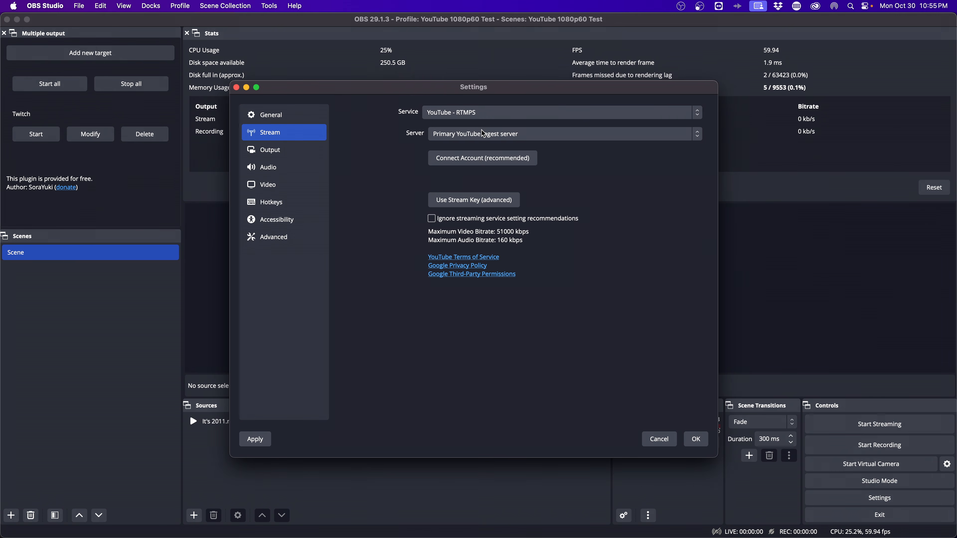
pyautogui.click(505, 159)
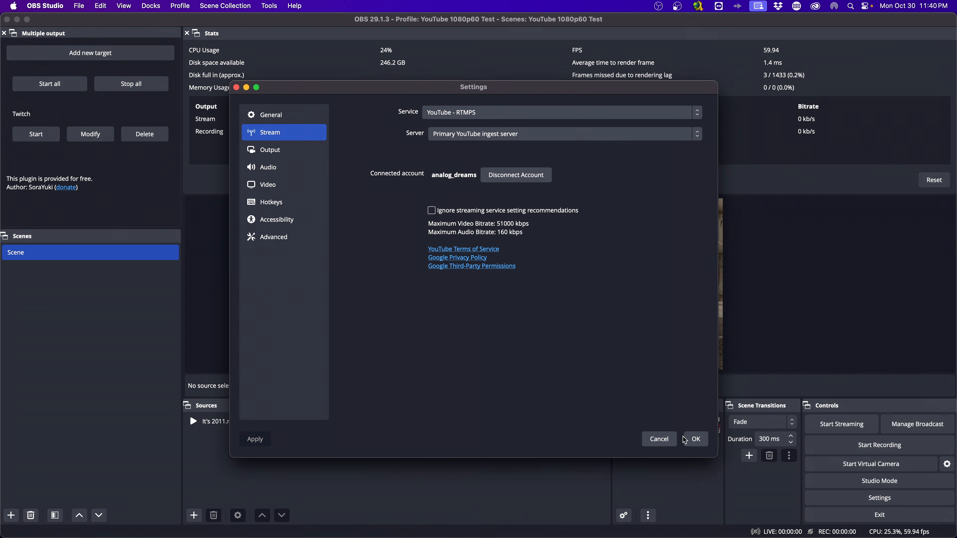
pyautogui.click(685, 440)
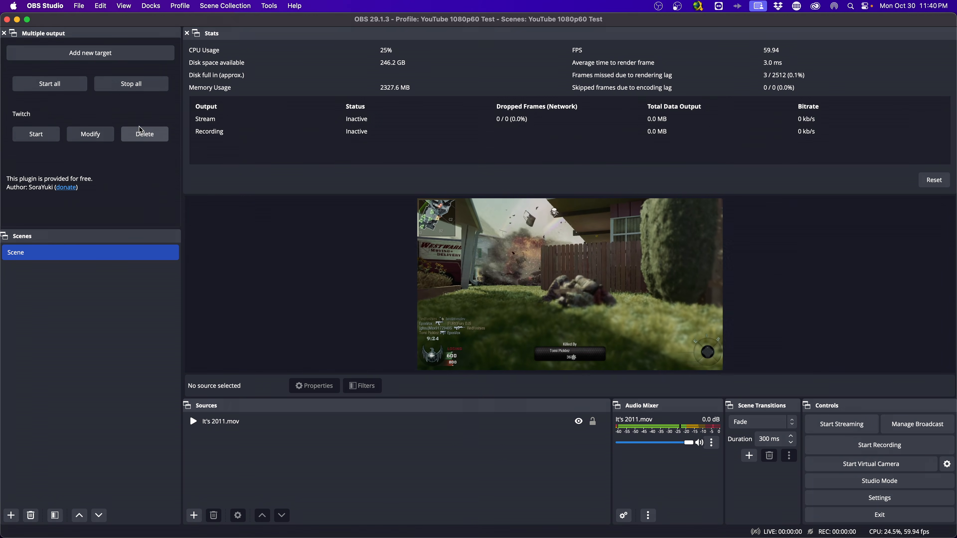
# Add a new output target named Aircast and get its connection details from the browser
pyautogui.click(89, 54)
pyautogui.press('super+a')
pyautogui.write('Aircast')
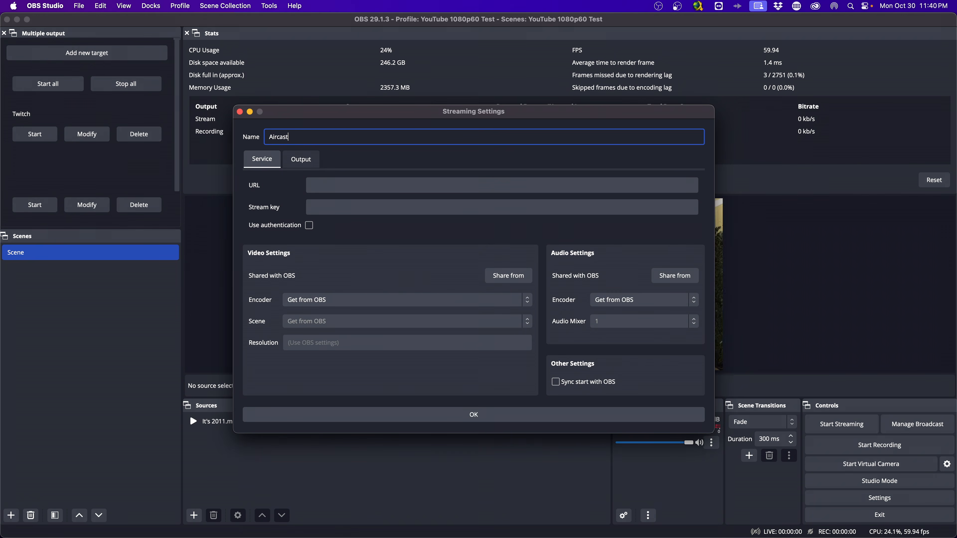
pyautogui.press('super+Tab')
pyautogui.press('super+Tab')
pyautogui.press('super+Tab')
pyautogui.press('super+Tab')
pyautogui.press('super+Tab')
pyautogui.press('super+Tab')
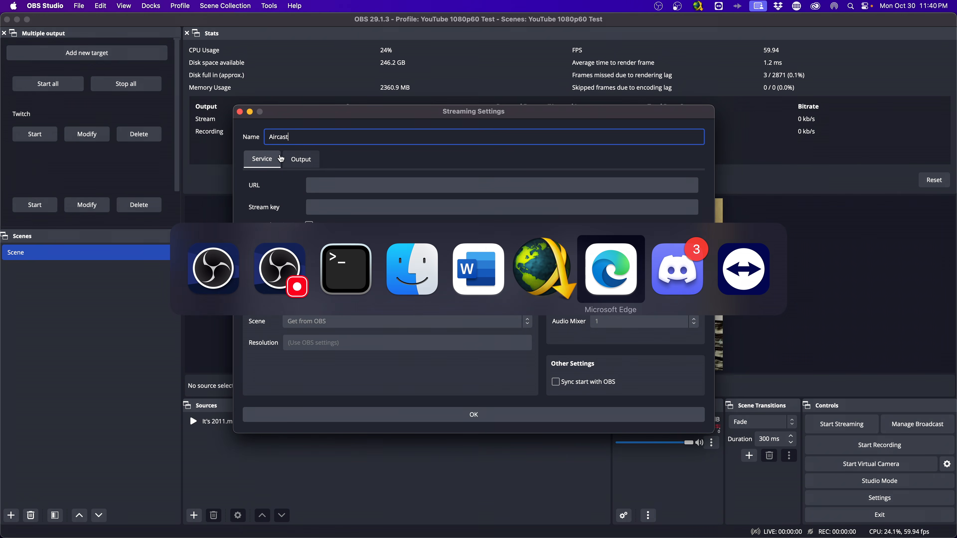
pyautogui.click(340, 299)
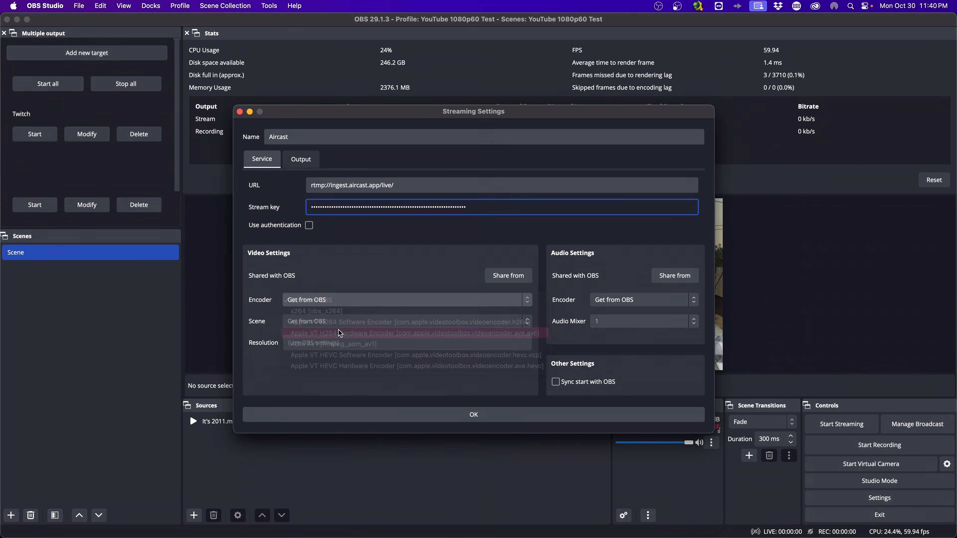
# Give Aircast the Apple VT H264 encoder, 1920x1080, 7500 bitrate, keyframe interval 2, and save
pyautogui.click(340, 334)
pyautogui.click(329, 343)
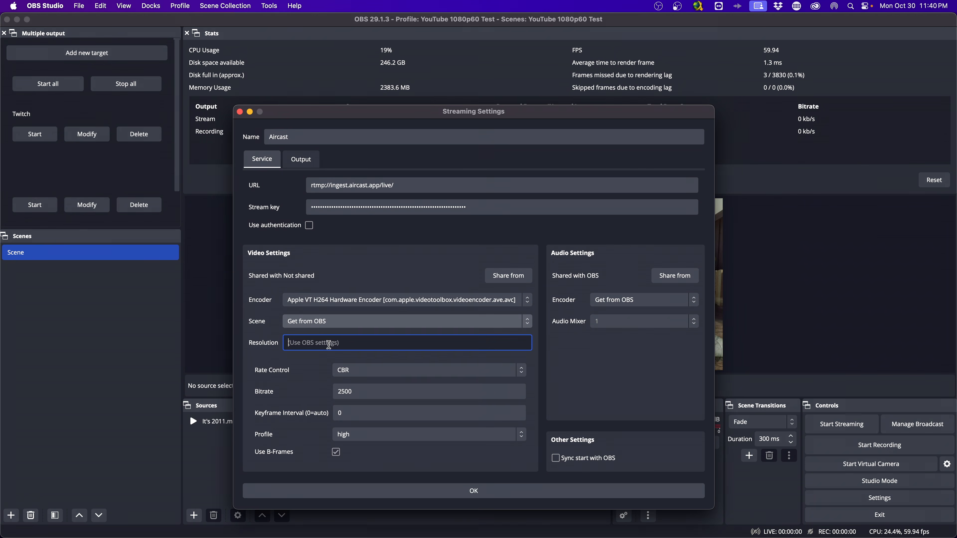
pyautogui.write('1920x1080')
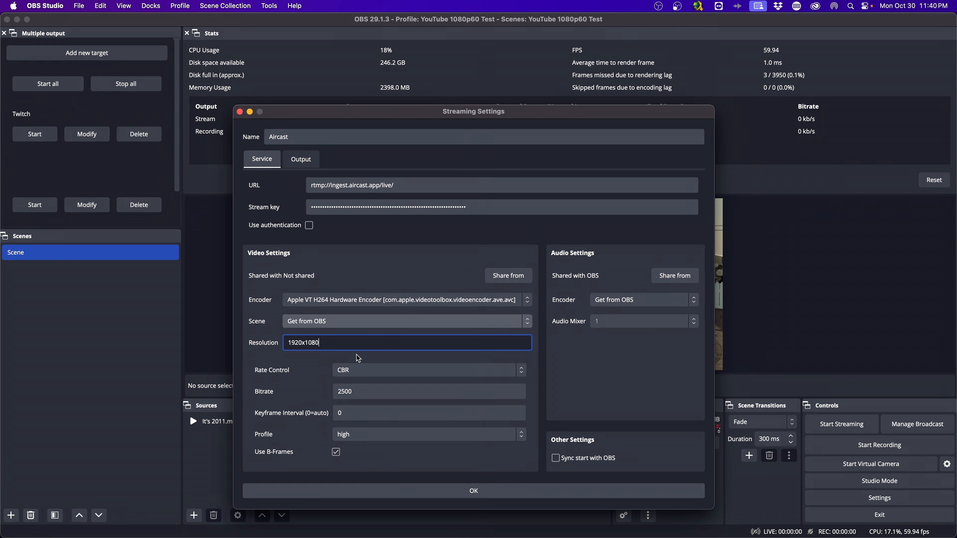
pyautogui.press('Tab')
pyautogui.write('78')
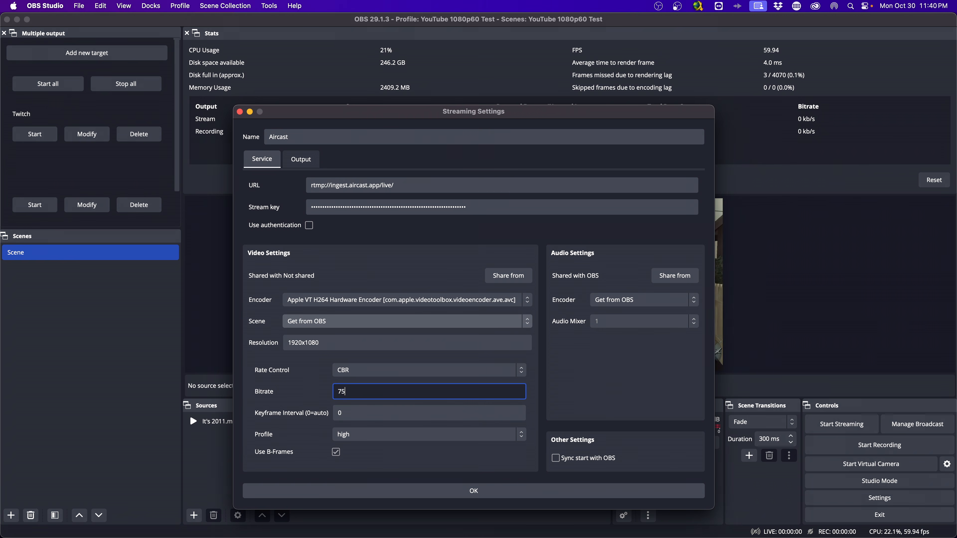
pyautogui.click(343, 414)
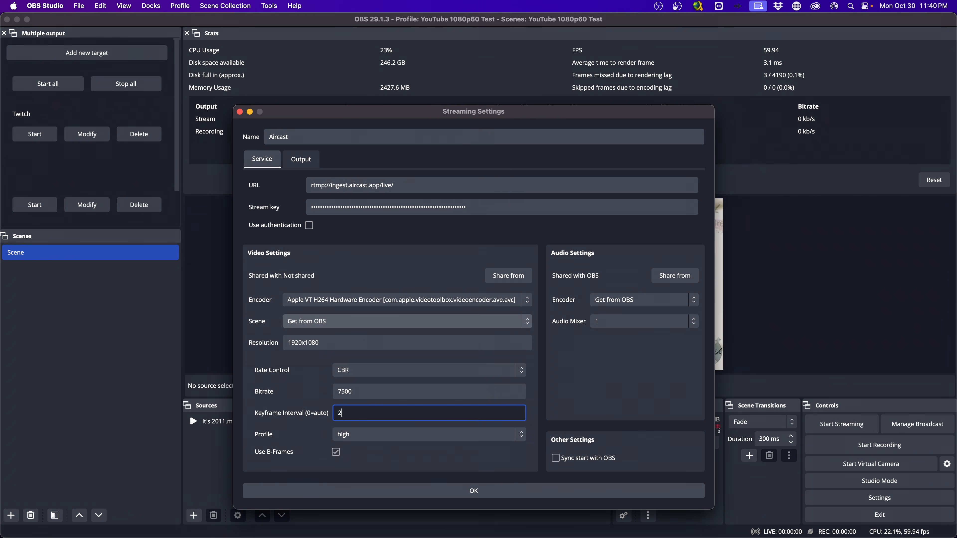
pyautogui.click(393, 489)
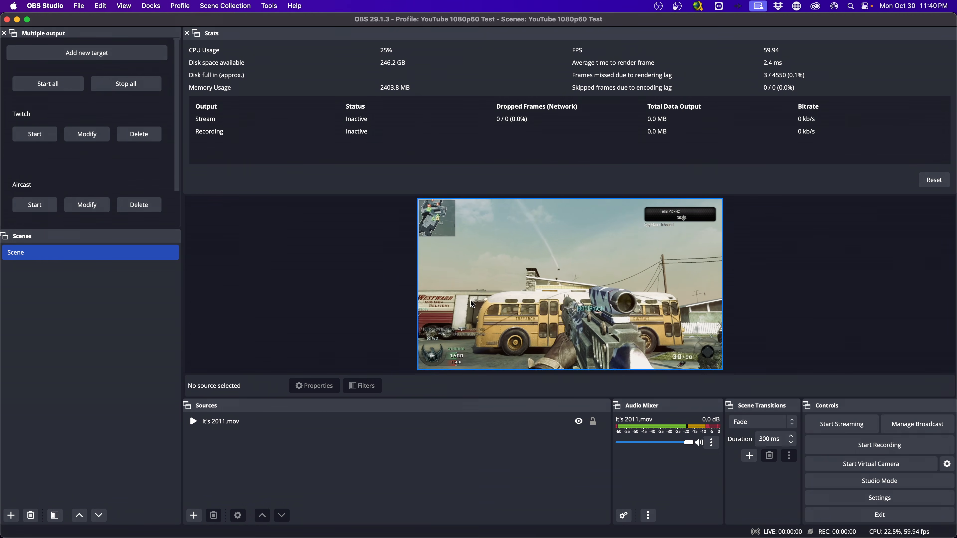
pyautogui.scroll(-2, 38, 158)
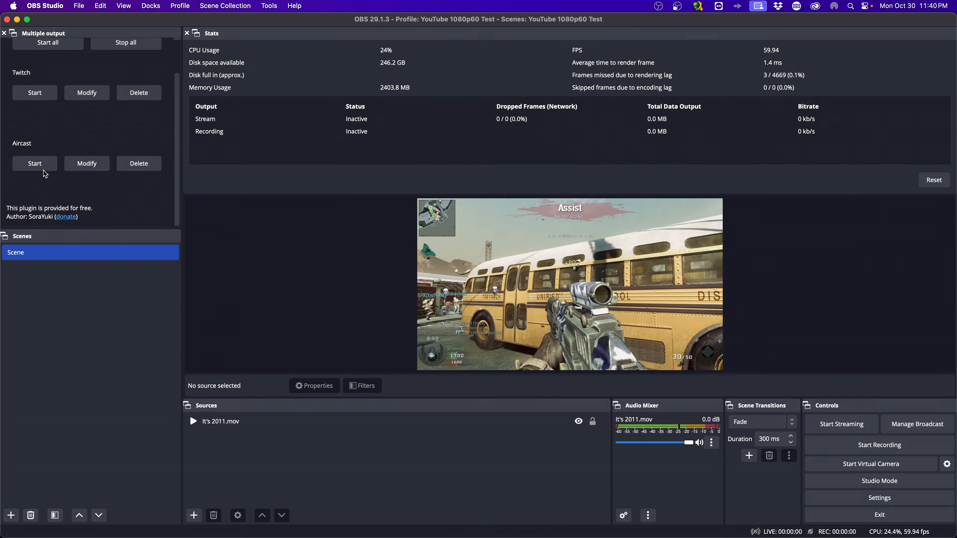
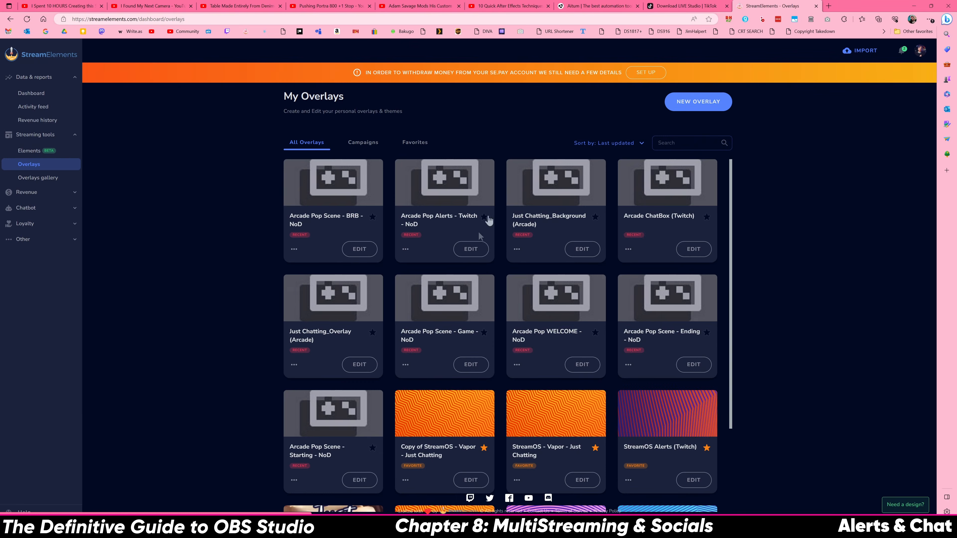
# Open an overlay in the StreamElements editor and stretch its alerts source to fill the canvas
pyautogui.click(472, 244)
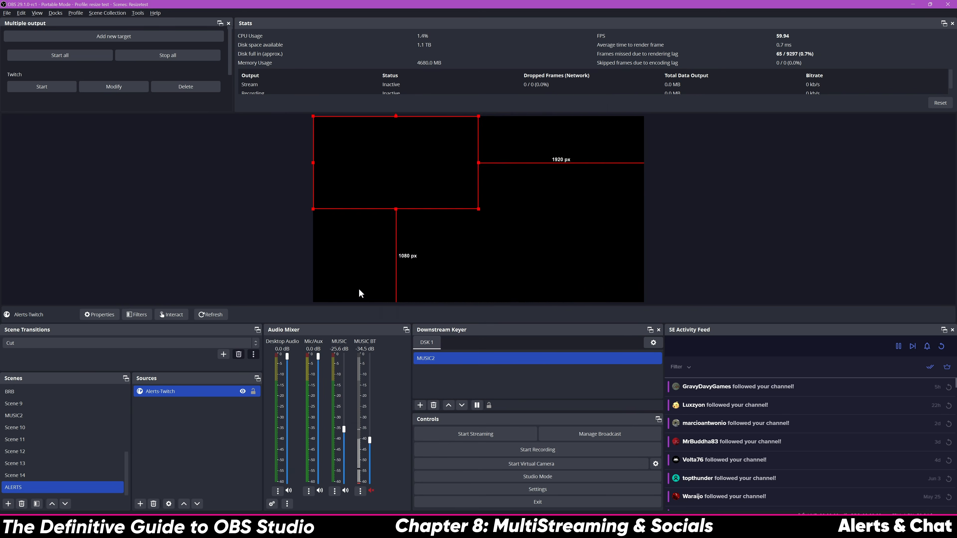
pyautogui.moveTo(478, 209); pyautogui.dragTo(645, 302)
pyautogui.rightClick(540, 264)
pyautogui.click(397, 306)
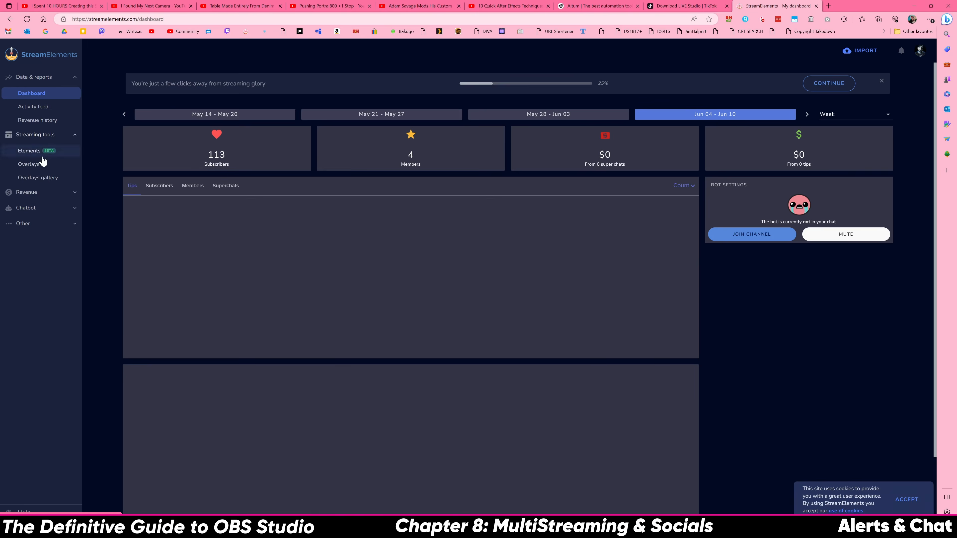
# From the saved overlays, add the Alerts-YouTube source and stretch it to fill the canvas
pyautogui.click(42, 164)
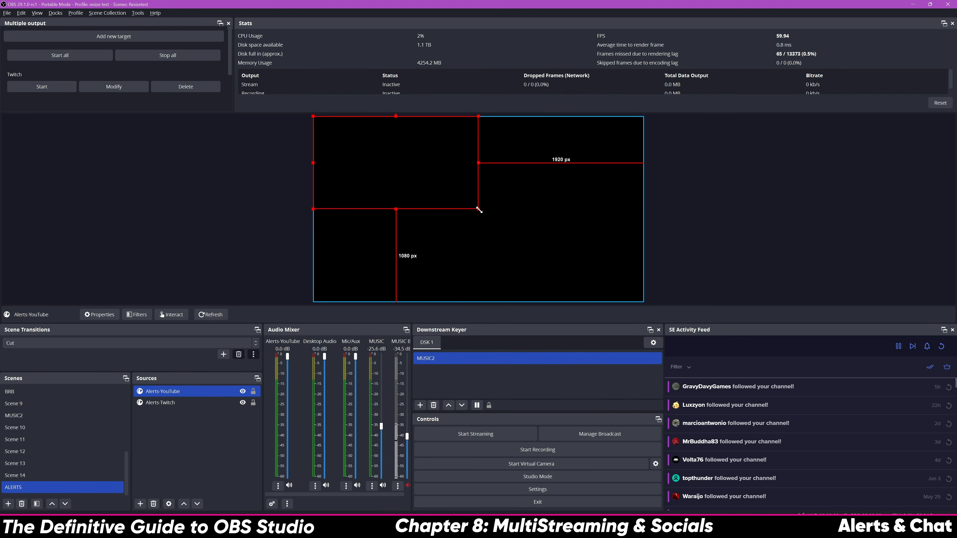
pyautogui.moveTo(479, 207); pyautogui.dragTo(644, 285)
pyautogui.rightClick(565, 257)
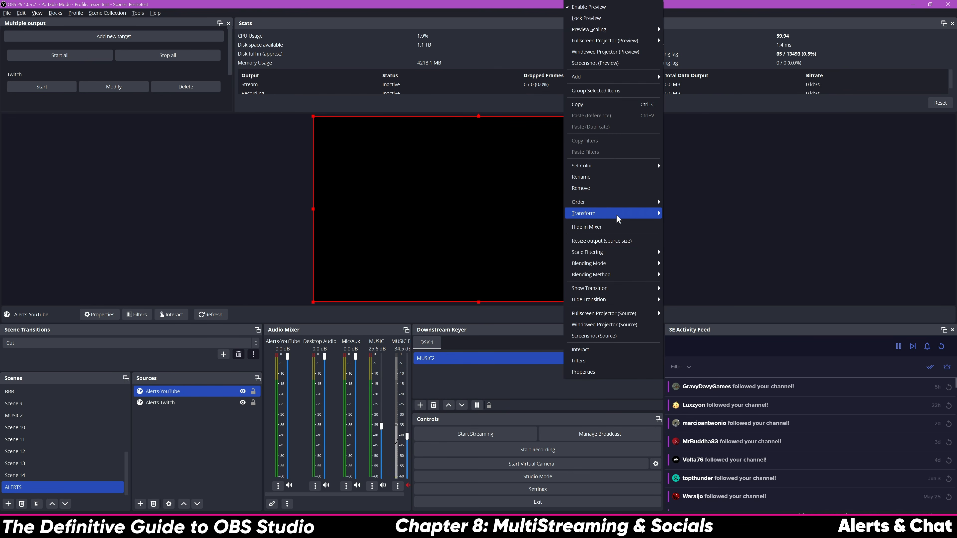
# Set the Alerts-YouTube source's scale filtering to Area
pyautogui.click(674, 308)
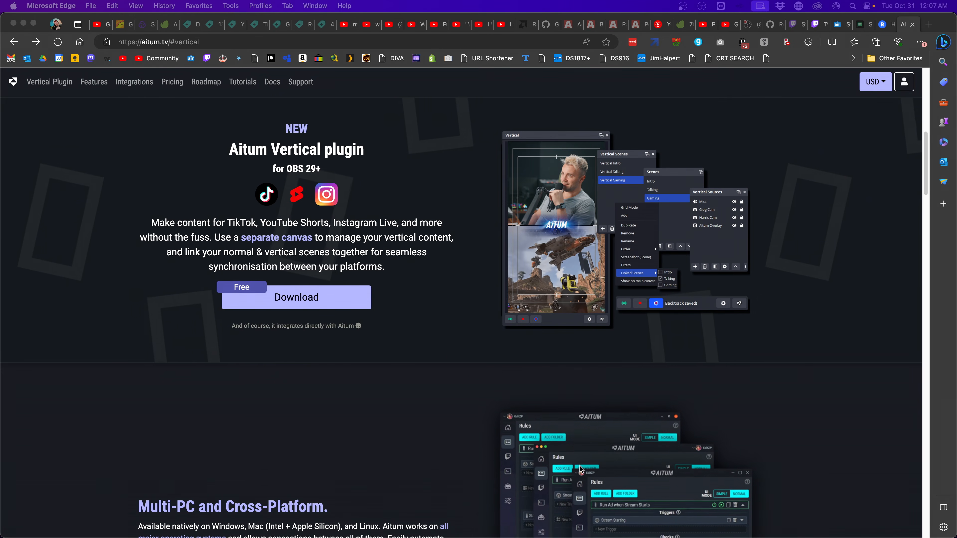
# Download the Aitum Vertical plugin for OBS 29+, then return to the plugin overview
pyautogui.click(447, 356)
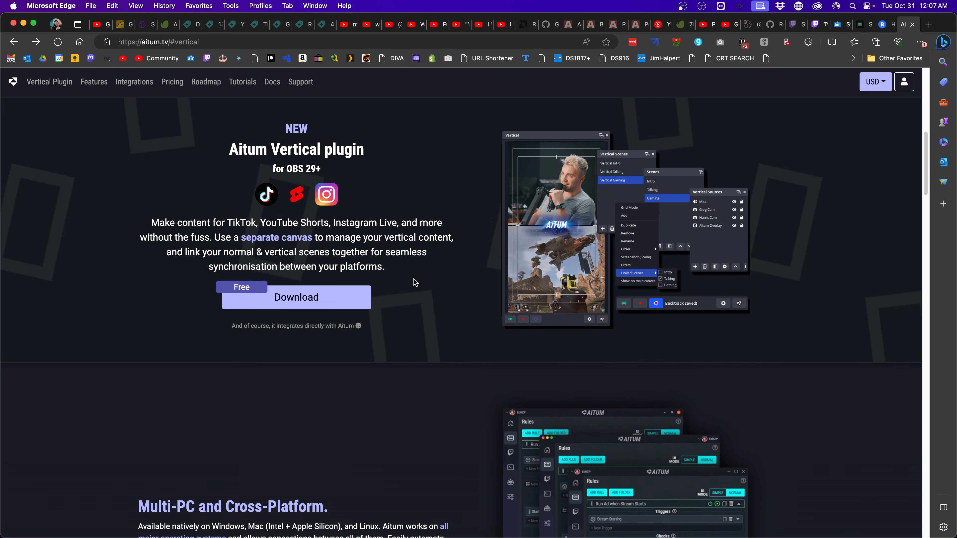
pyautogui.scroll(-5, 453, 283)
pyautogui.scroll(-7, 450, 290)
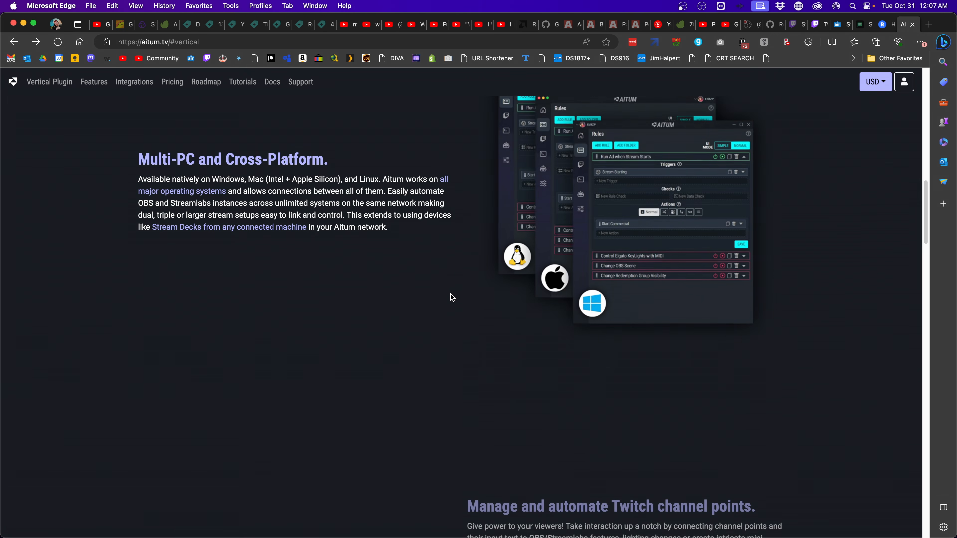
pyautogui.scroll(20, 450, 297)
pyautogui.scroll(-9, 450, 296)
pyautogui.scroll(-6, 450, 298)
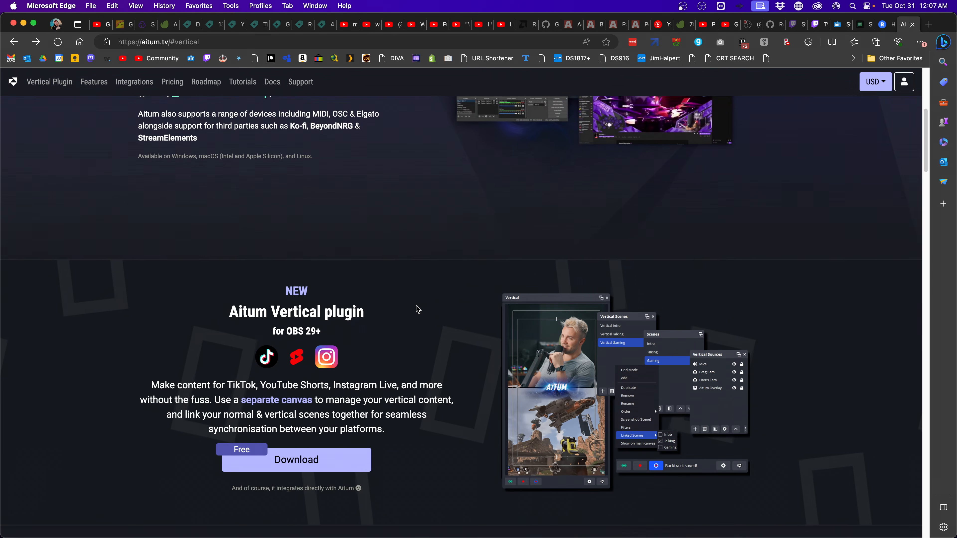
pyautogui.click(297, 308)
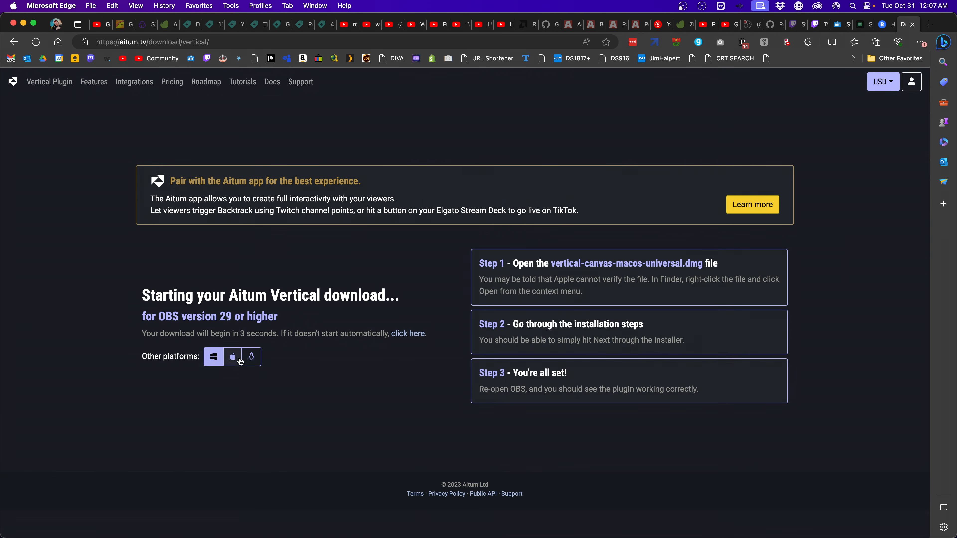
pyautogui.press('super+bracketleft')
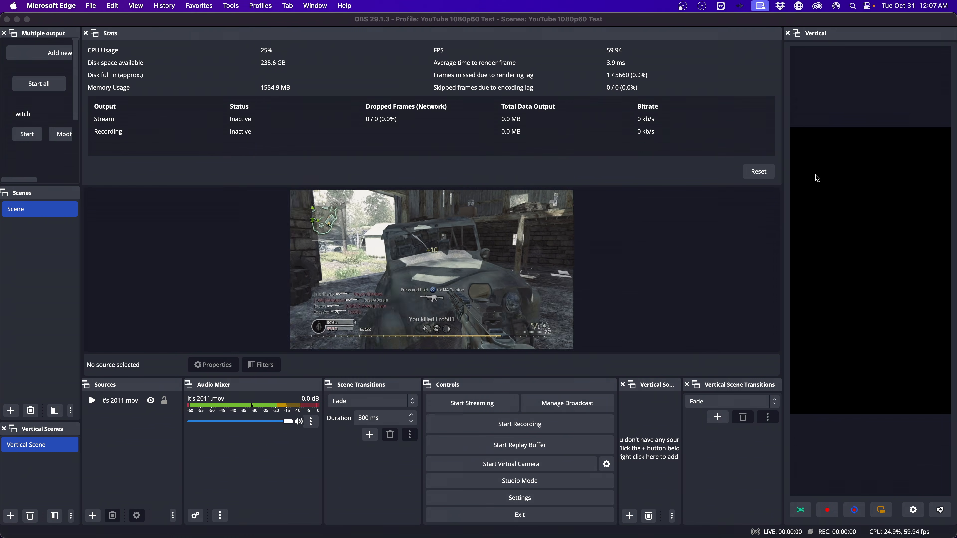
pyautogui.click(848, 121)
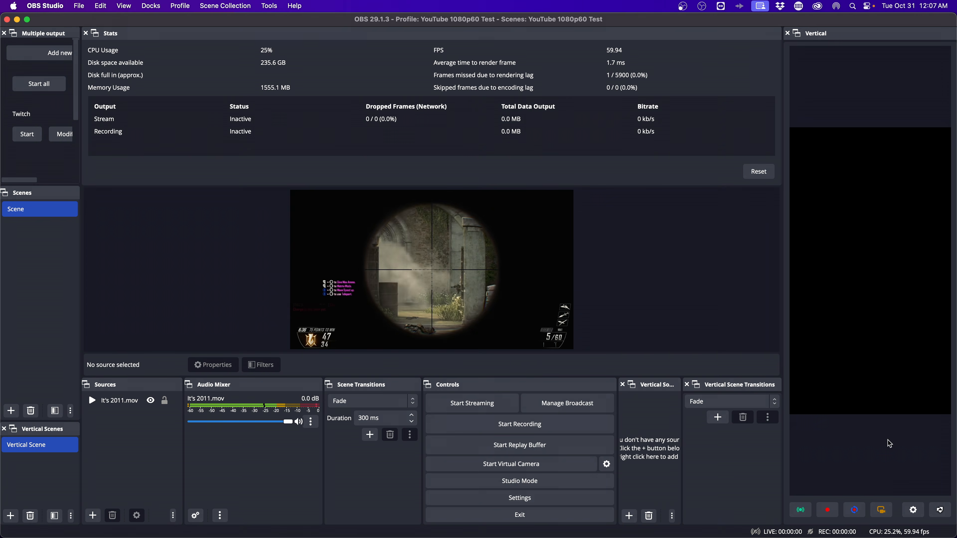
# Set the Vertical canvas resolution to 1920x1080 and widen the vertical preview panel
pyautogui.click(922, 511)
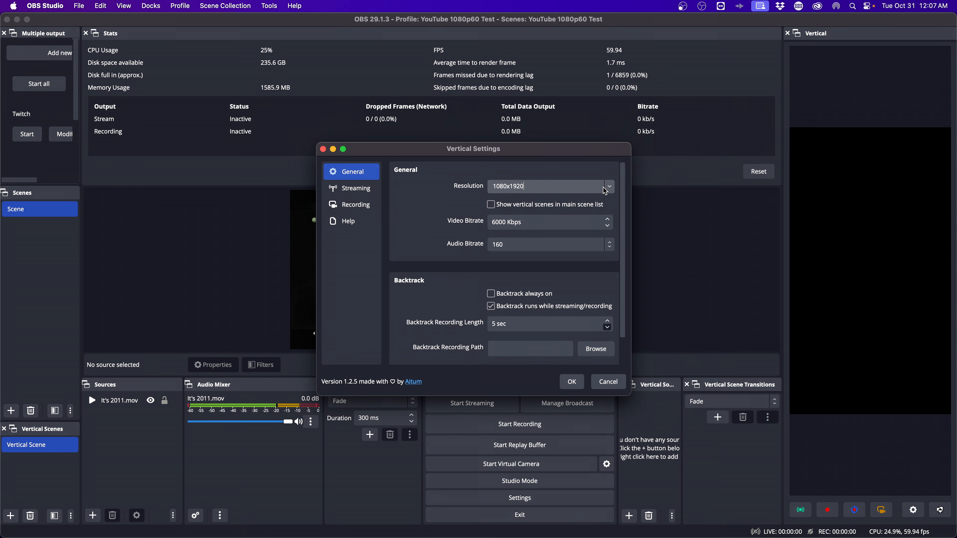
pyautogui.click(605, 192)
pyautogui.click(543, 186)
pyautogui.click(470, 181)
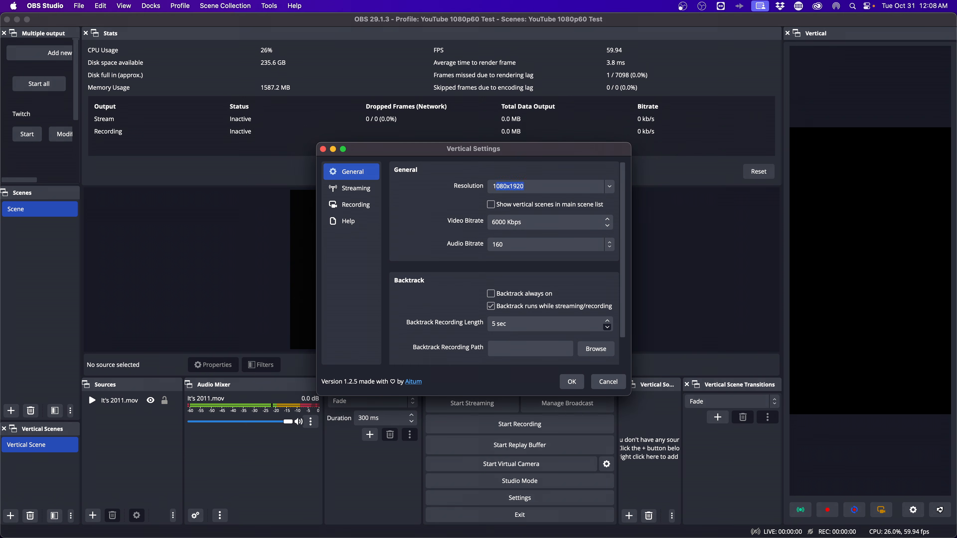
pyautogui.click(583, 381)
pyautogui.moveTo(782, 276); pyautogui.dragTo(727, 271)
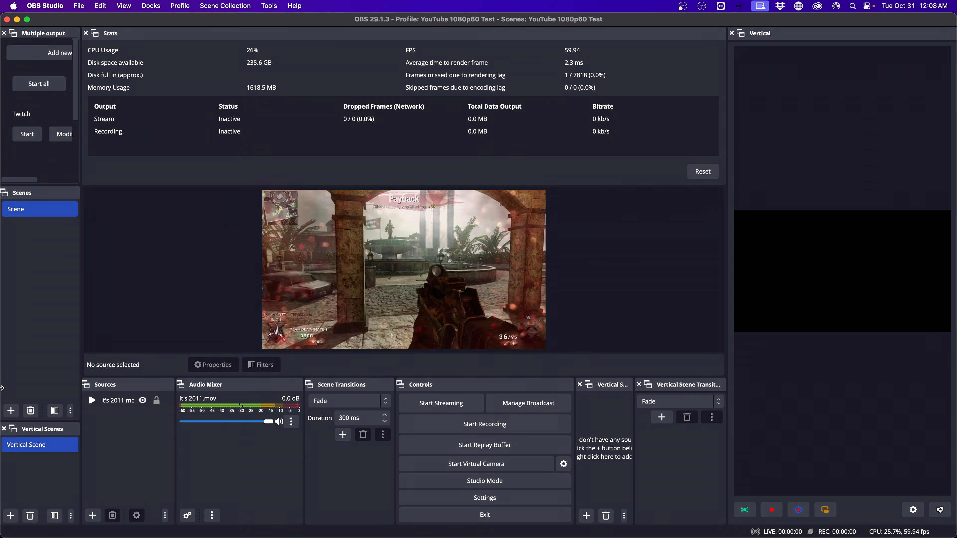
pyautogui.rightClick(30, 446)
pyautogui.moveTo(59, 432)
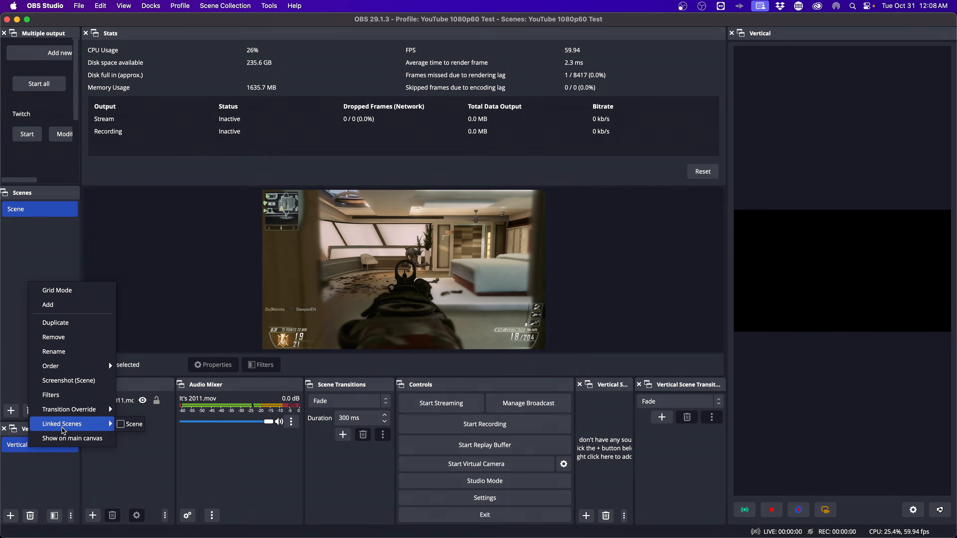
pyautogui.click(578, 322)
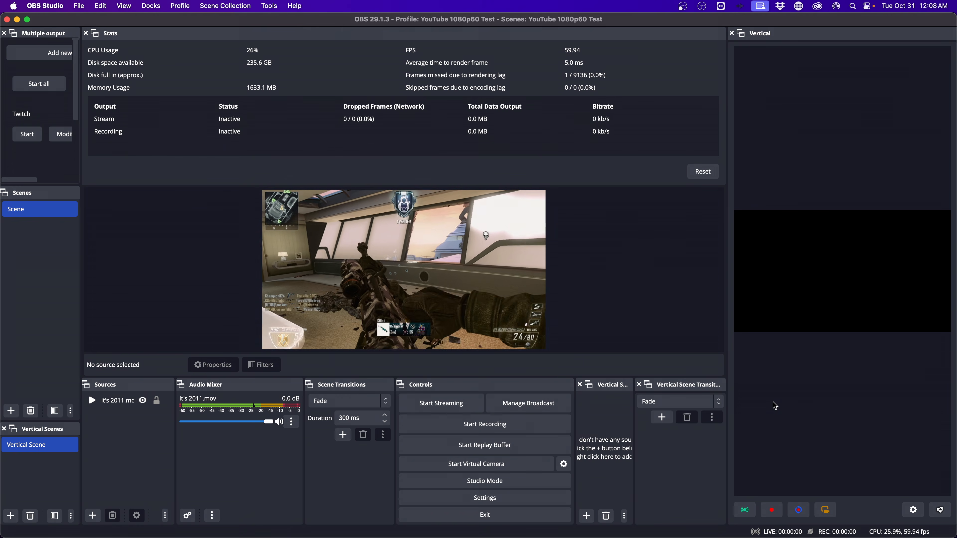
# Change the Vertical canvas resolution back to 1080x1920 for a portrait preview
pyautogui.click(911, 510)
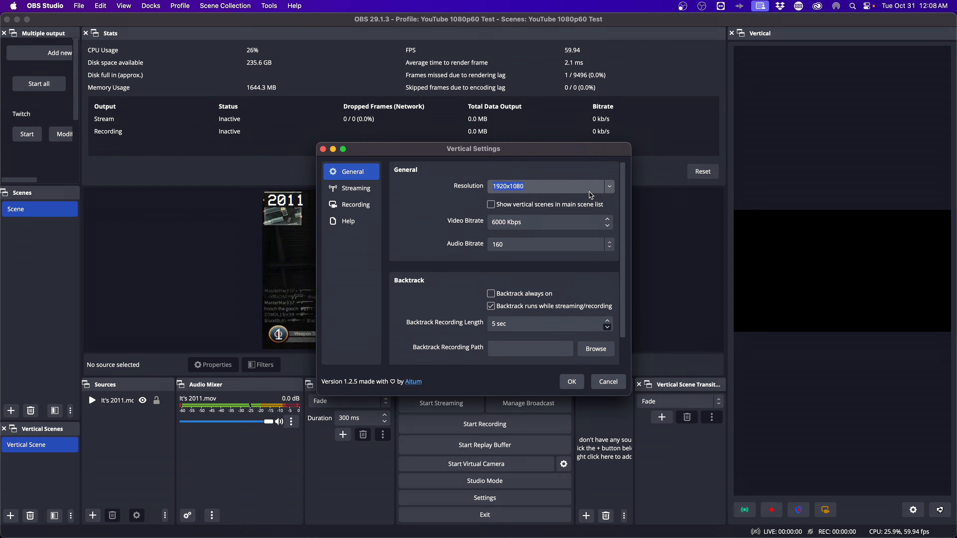
pyautogui.click(605, 189)
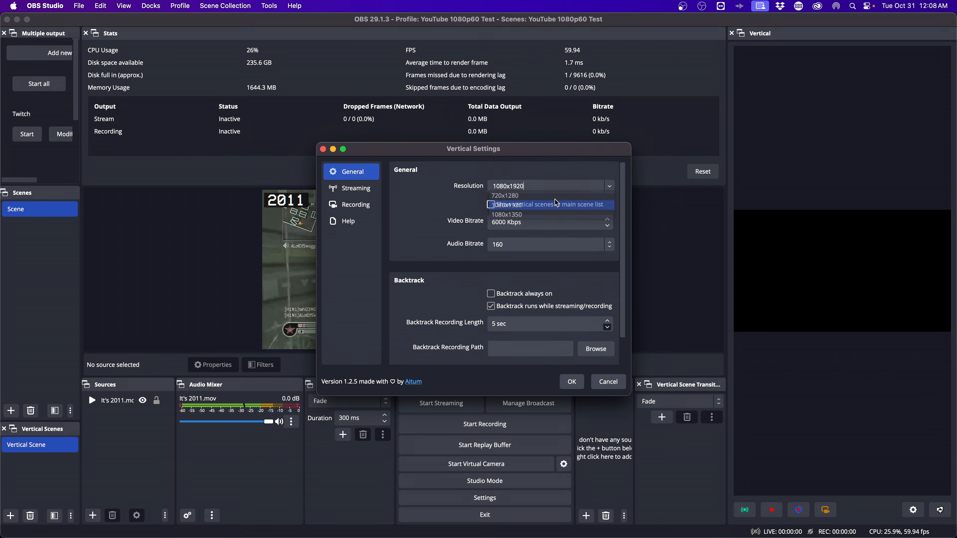
pyautogui.click(574, 380)
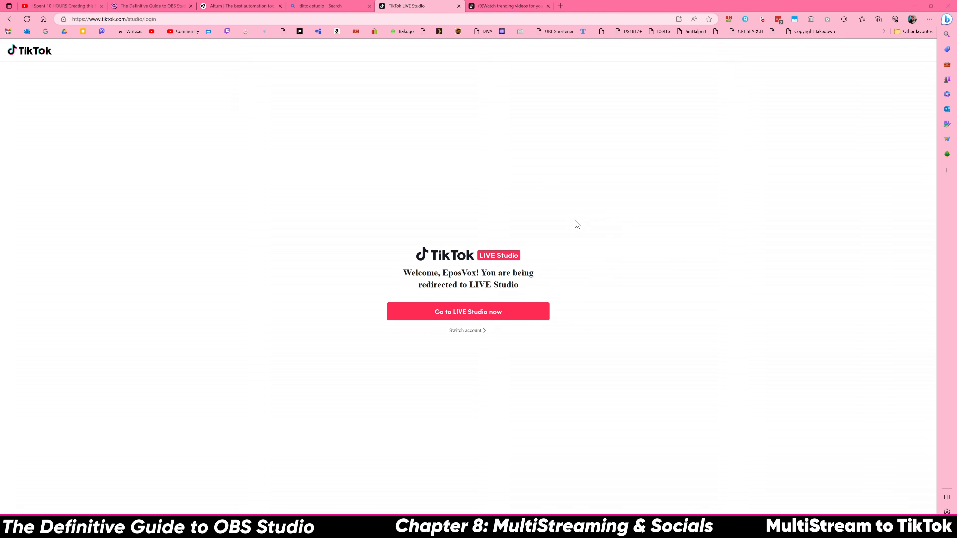
# Open Download LIVE Studio from the Bing results and reach TikTok's LIVE Studio page
pyautogui.click(351, 6)
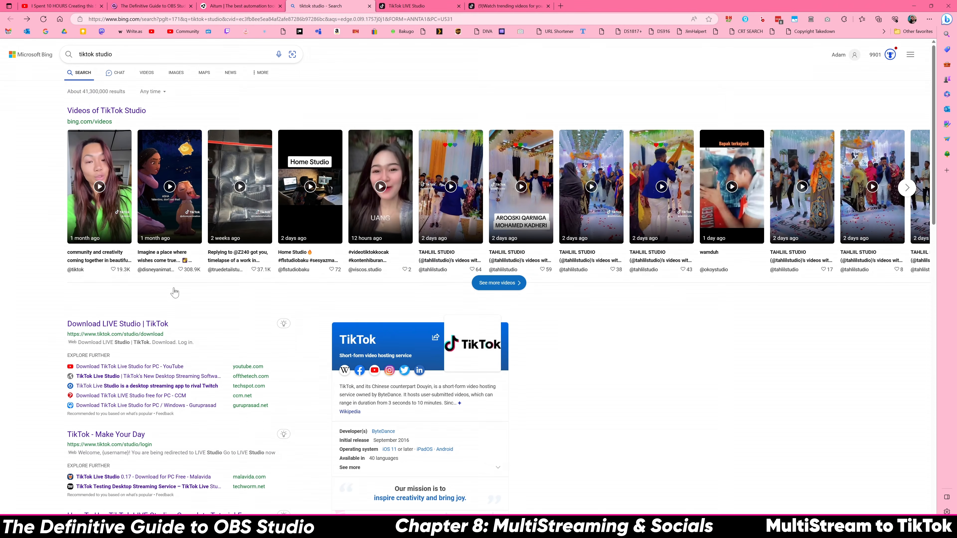
pyautogui.click(156, 324)
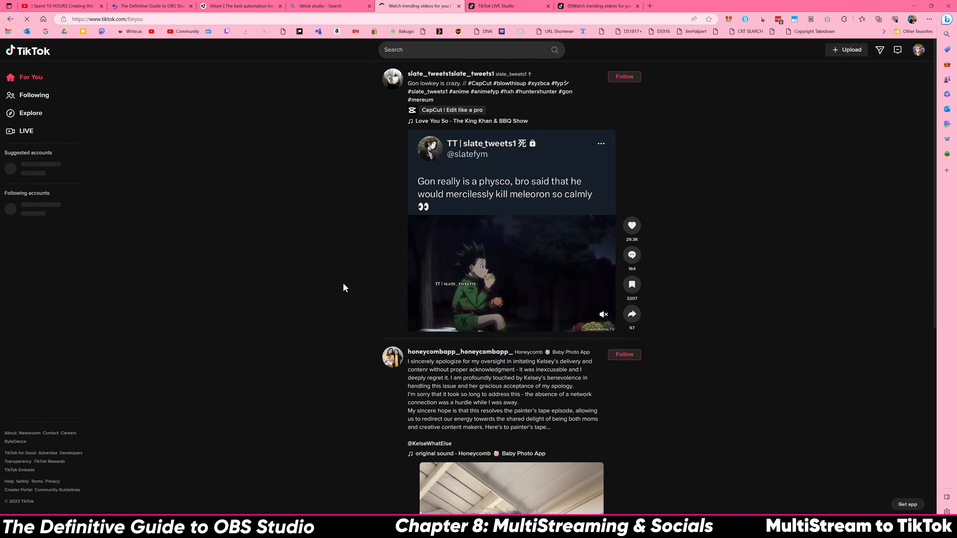
pyautogui.click(459, 6)
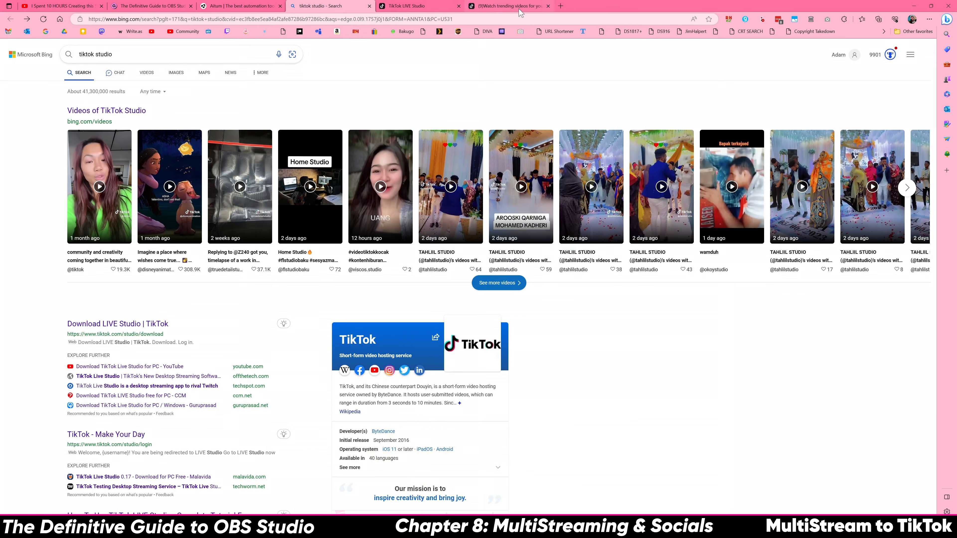
pyautogui.click(508, 6)
pyautogui.moveTo(918, 52)
pyautogui.click(883, 153)
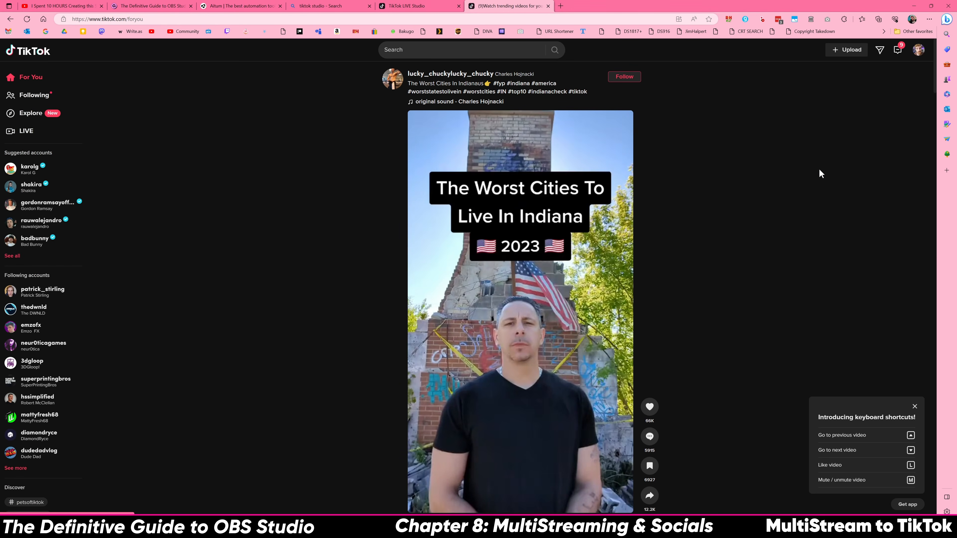
# Close the extra TikTok tab and return to the LIVE Studio redirect page
pyautogui.click(533, 117)
pyautogui.hotkey('ctrl', 'w')
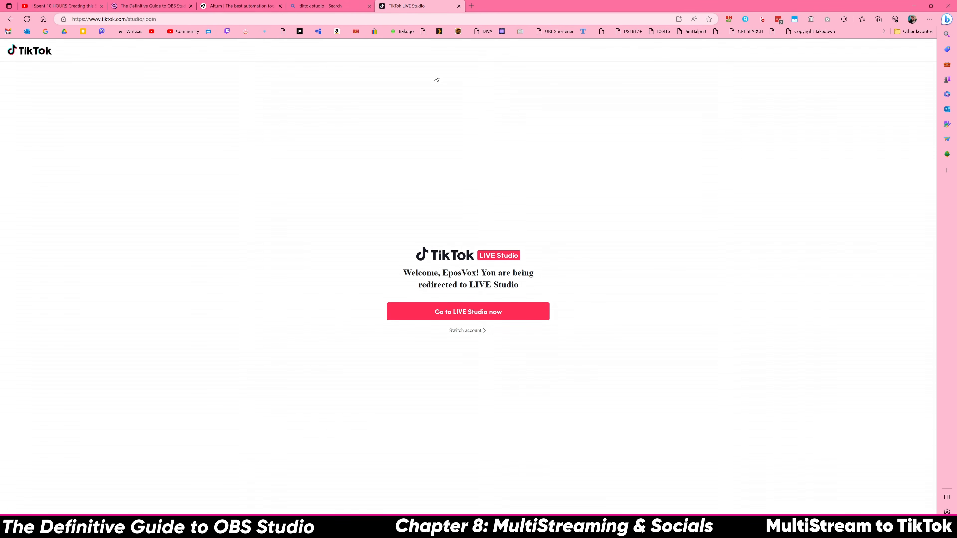
pyautogui.click(291, 6)
pyautogui.scroll(-2, 139, 368)
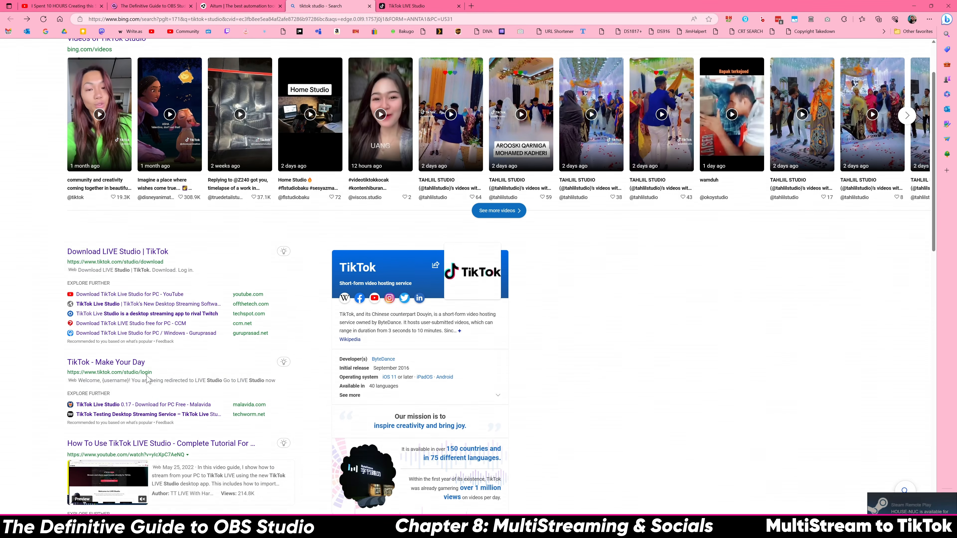
pyautogui.click(431, 6)
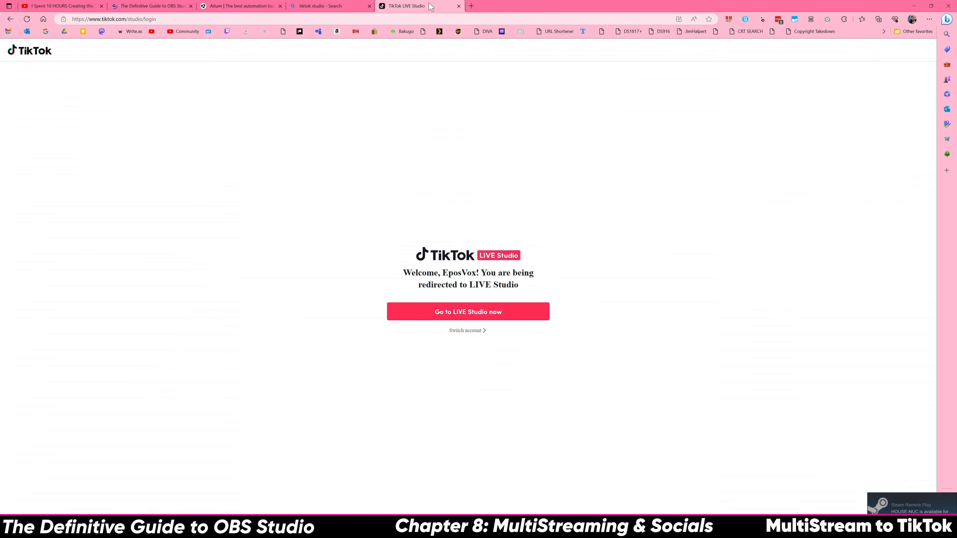
# Continue from the redirect page into the TikTok LIVE Studio app
pyautogui.click(472, 311)
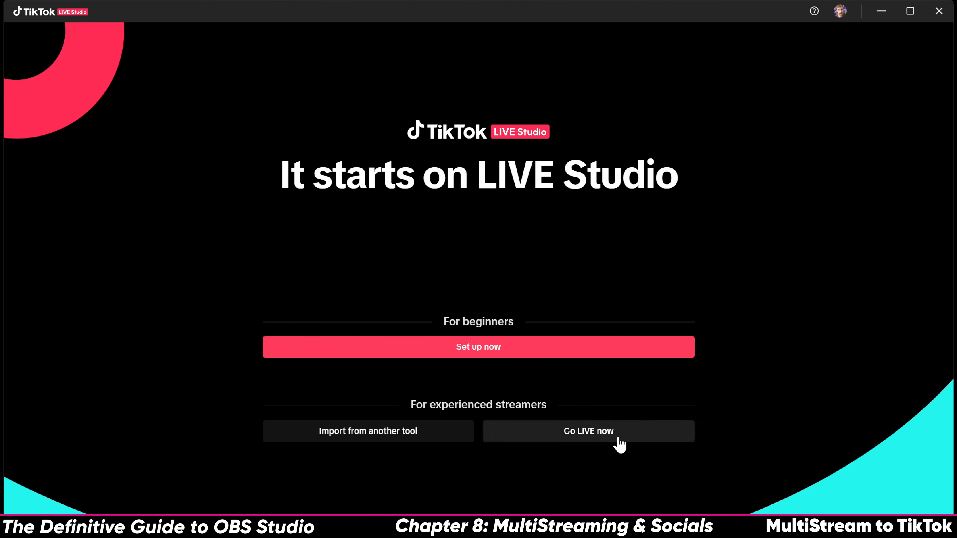
# Start the beginner setup and keep Mic | Line | Instrument 1 (Audient EVO4) as the microphone
pyautogui.click(513, 350)
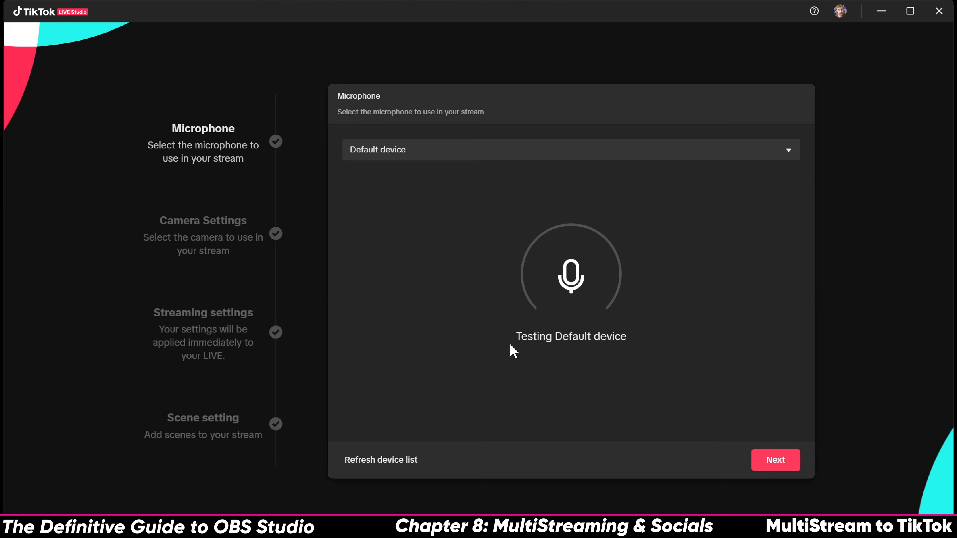
pyautogui.click(444, 158)
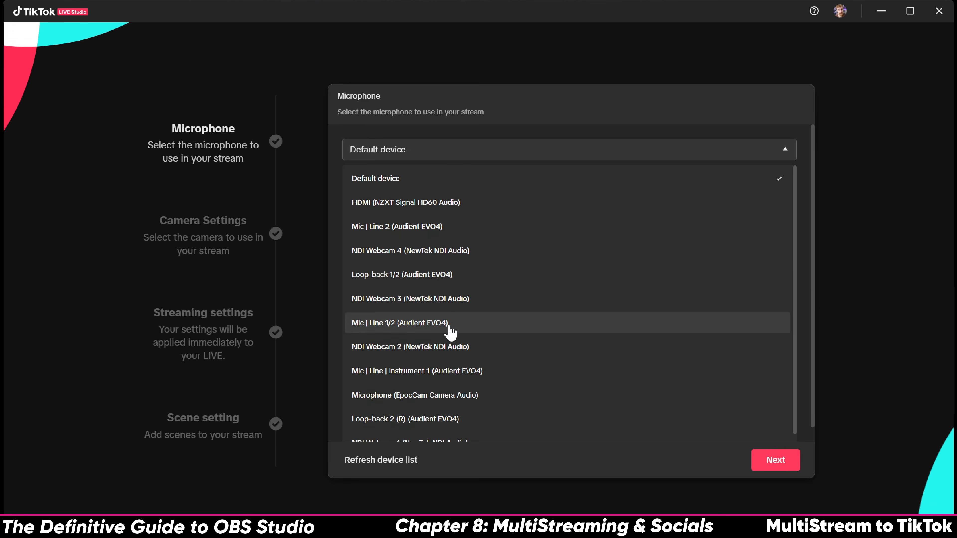
pyautogui.click(482, 371)
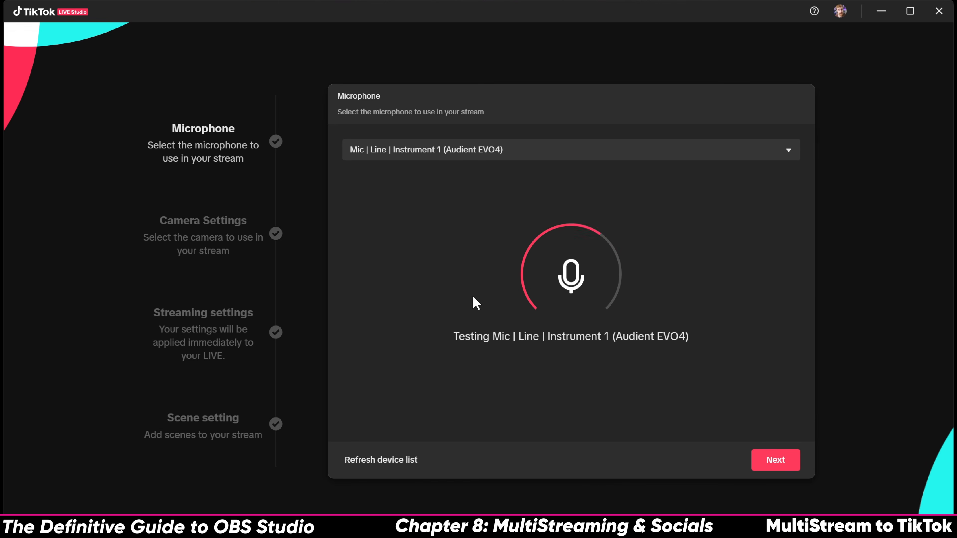
pyautogui.click(783, 467)
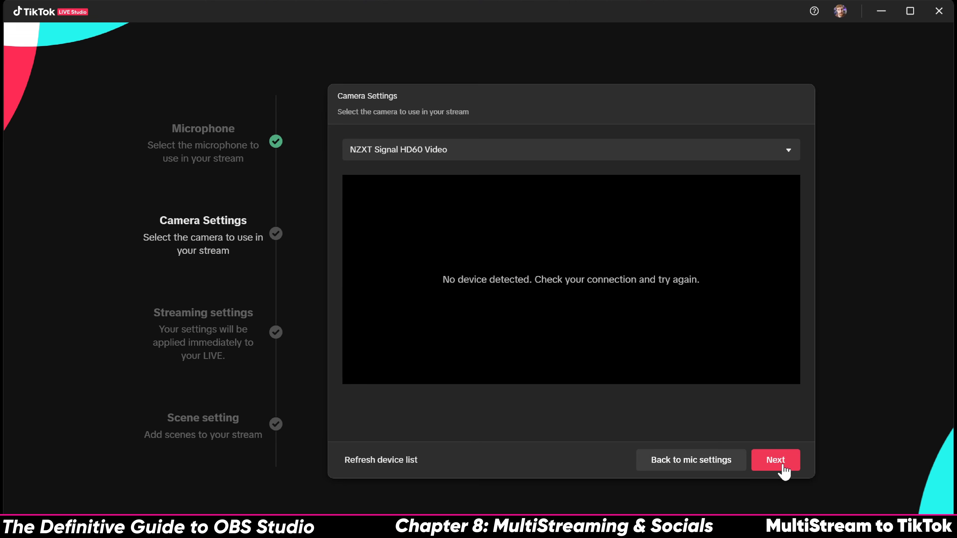
# Keep NZXT Signal HD60 Video as the camera and run the speed test
pyautogui.click(456, 152)
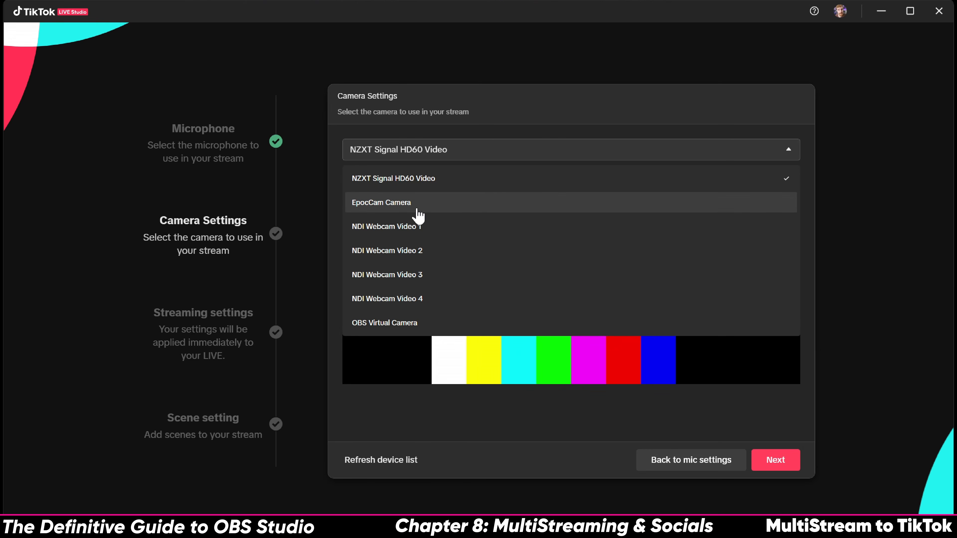
pyautogui.click(448, 180)
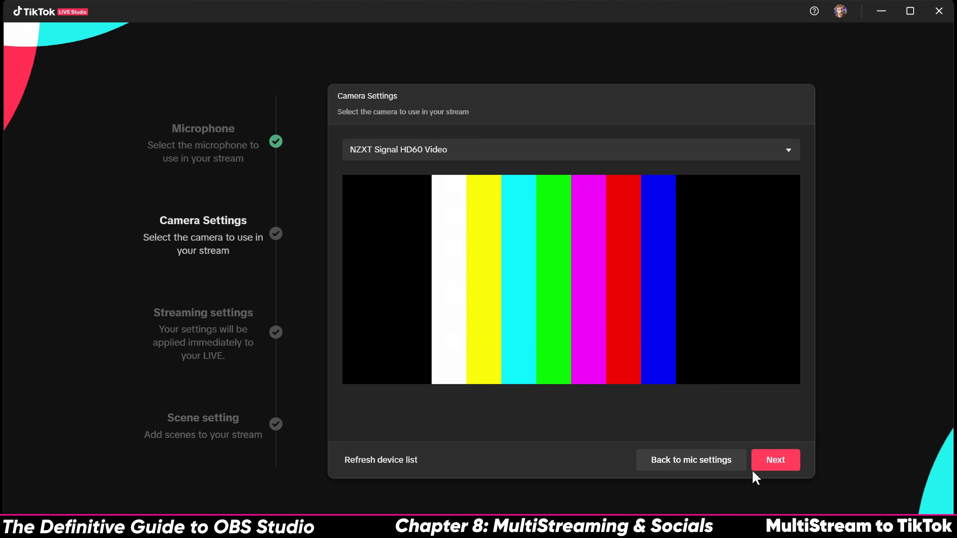
pyautogui.click(774, 460)
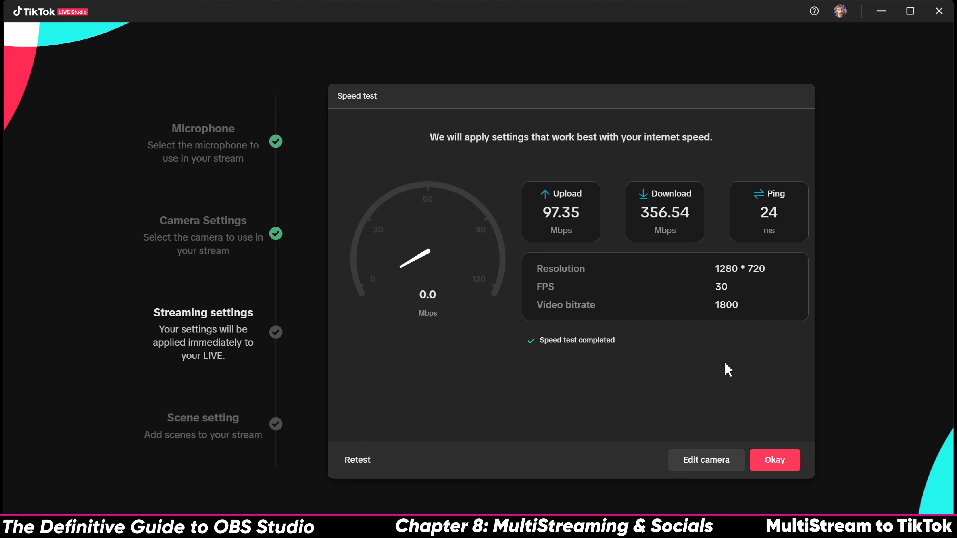
# Accept the speed test results and set the video bitrate to 10000
pyautogui.click(771, 459)
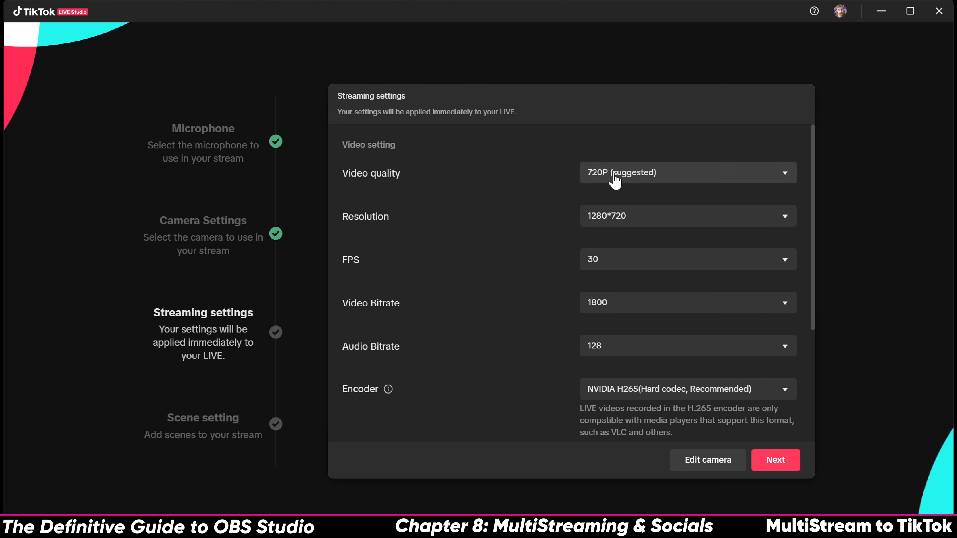
pyautogui.click(653, 181)
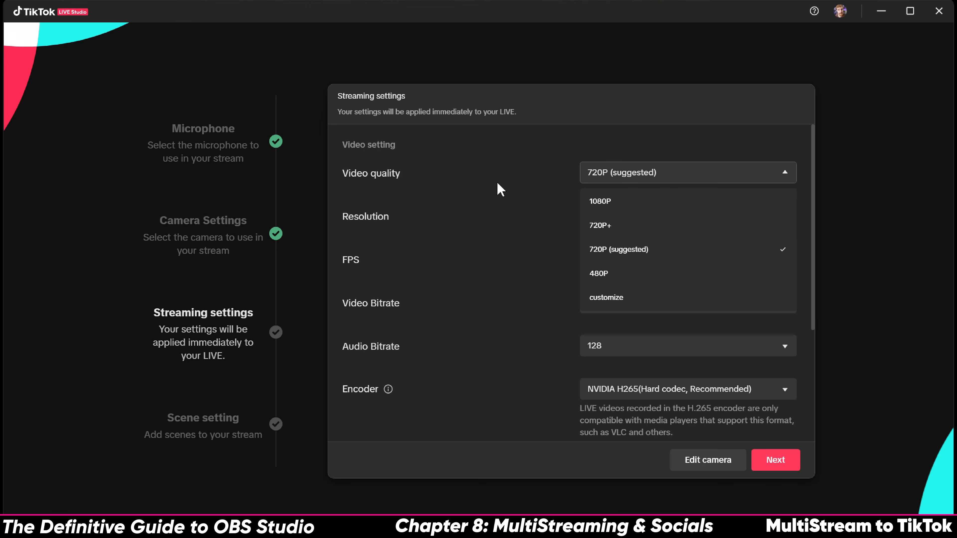
pyautogui.click(618, 249)
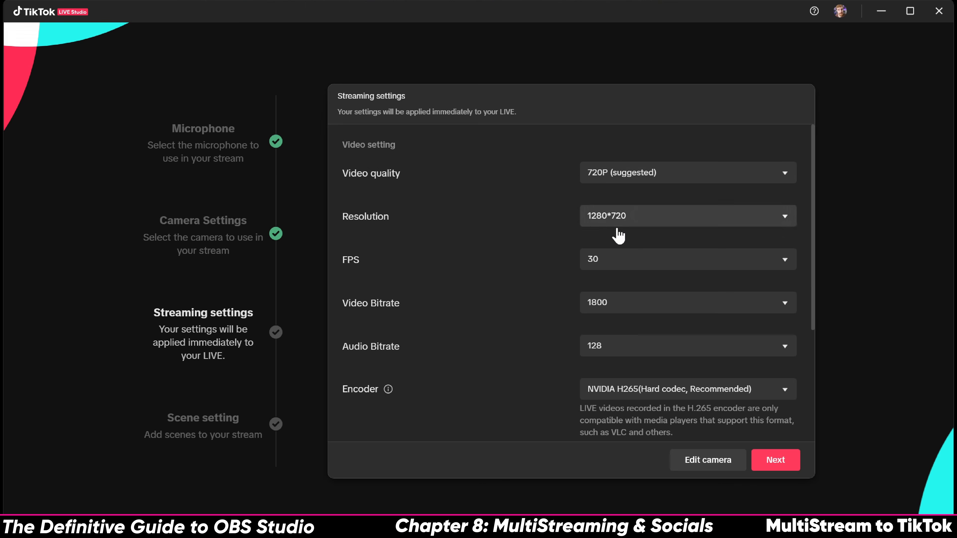
pyautogui.click(605, 302)
pyautogui.scroll(-2, 635, 359)
pyautogui.scroll(-5, 524, 342)
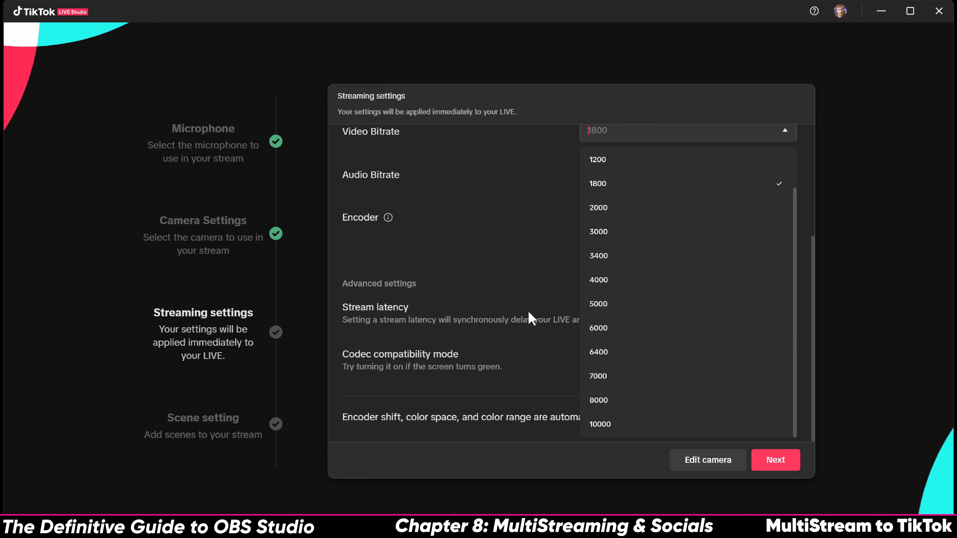
pyautogui.click(652, 425)
# Set the streaming resolution to 1920*1080, leaving the quality preset unchanged
pyautogui.scroll(5, 619, 339)
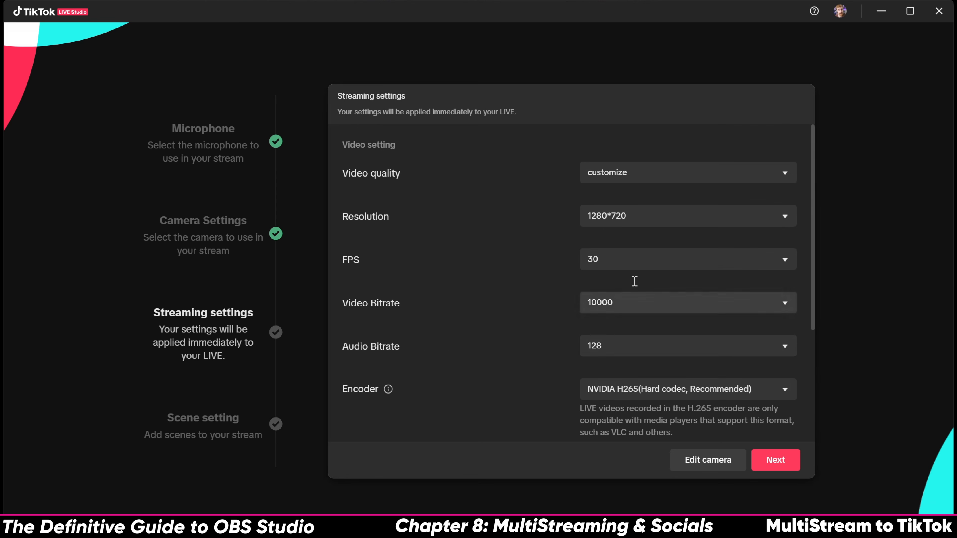
pyautogui.click(656, 216)
pyautogui.scroll(-2, 614, 362)
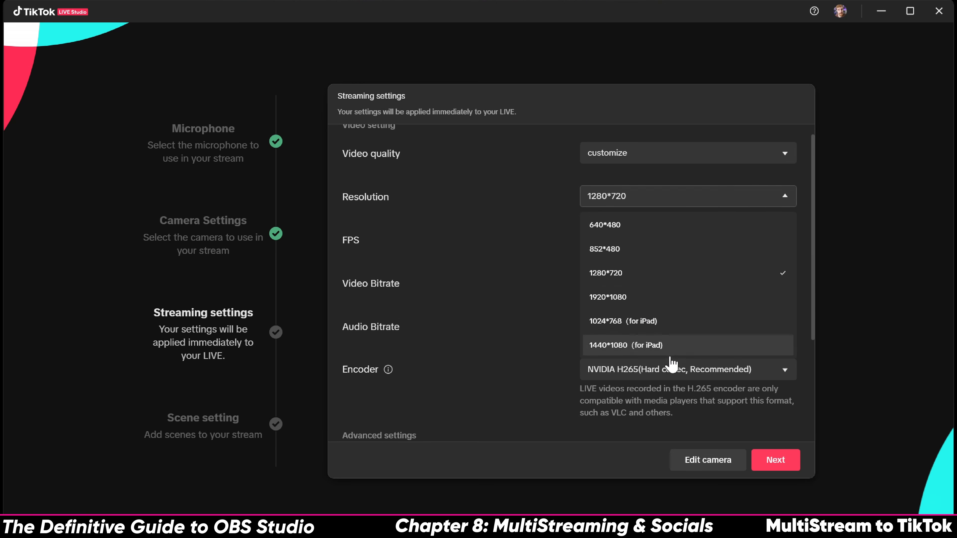
pyautogui.scroll(2, 626, 302)
pyautogui.click(636, 319)
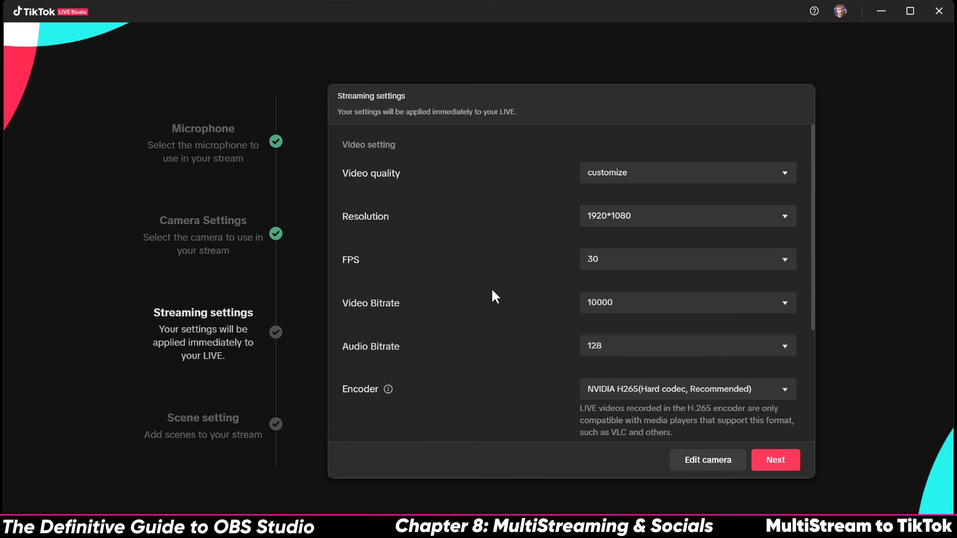
pyautogui.click(609, 182)
pyautogui.click(491, 227)
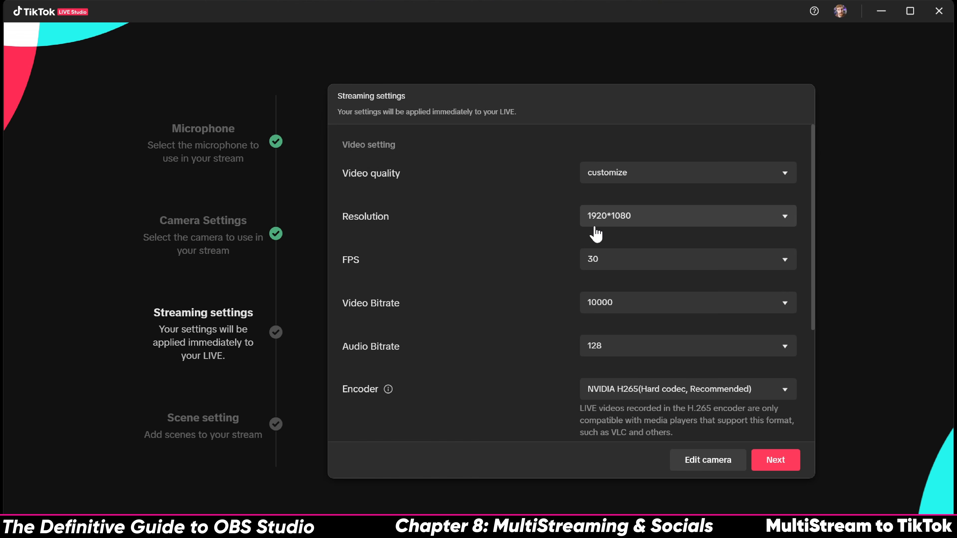
# Keep the frame rate at 30 FPS and set the audio bitrate to 256
pyautogui.click(605, 259)
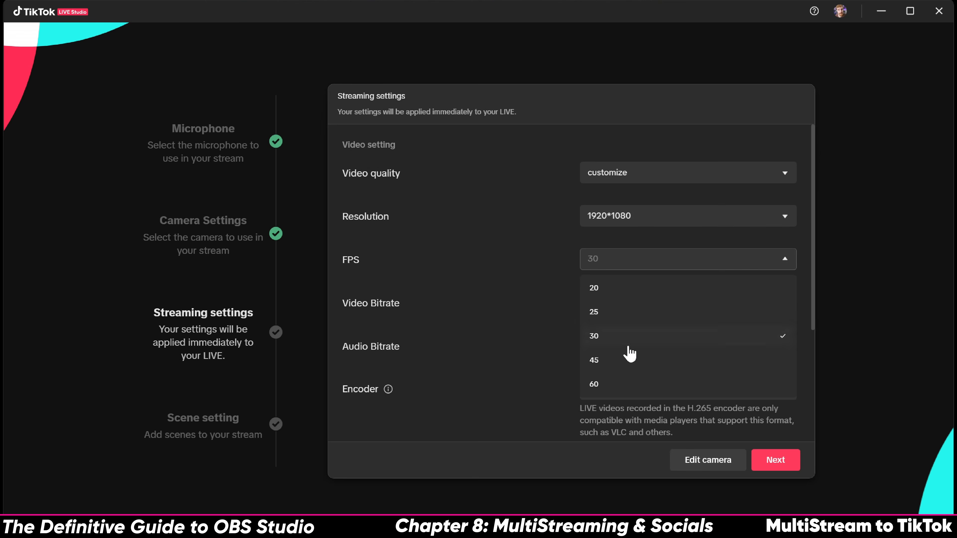
pyautogui.scroll(-5, 622, 359)
pyautogui.click(519, 297)
pyautogui.scroll(5, 519, 297)
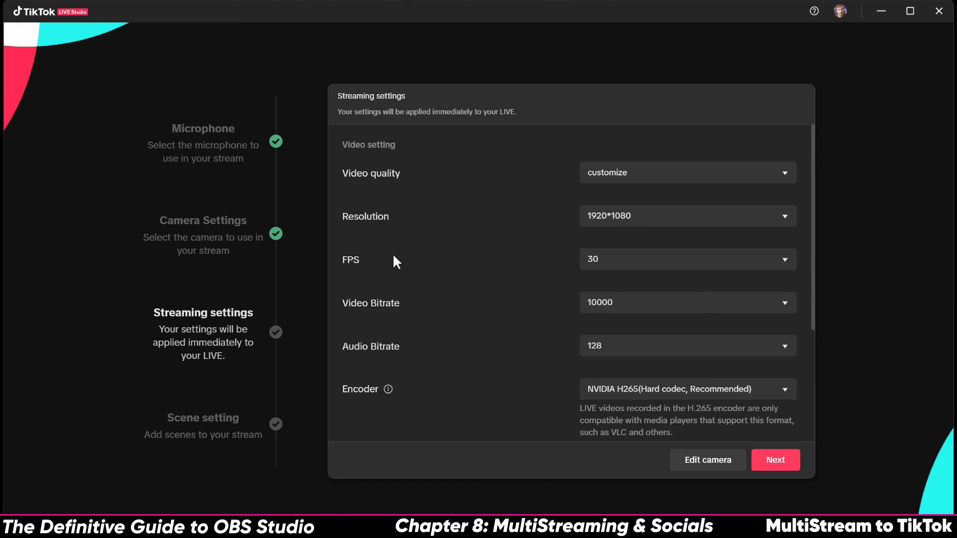
pyautogui.click(608, 334)
pyautogui.scroll(-2, 535, 403)
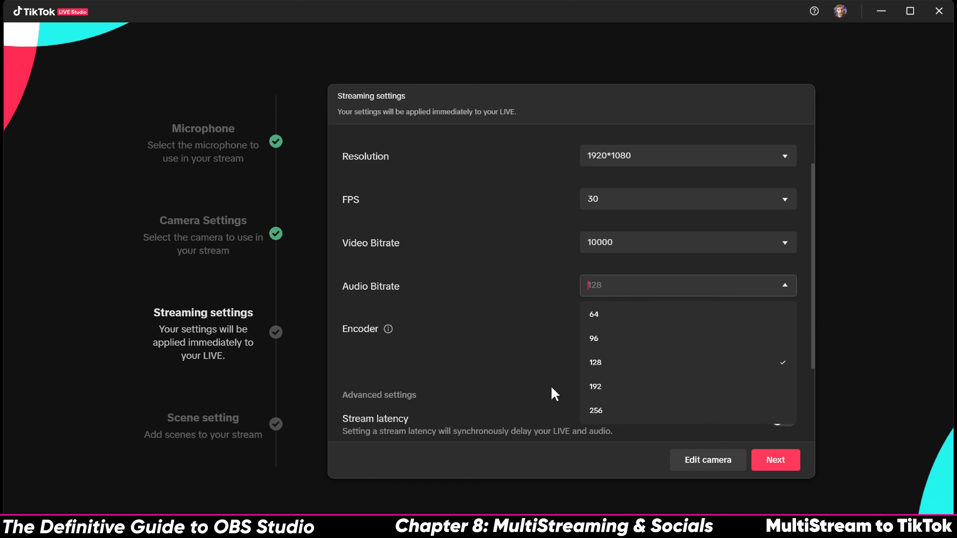
pyautogui.click(641, 418)
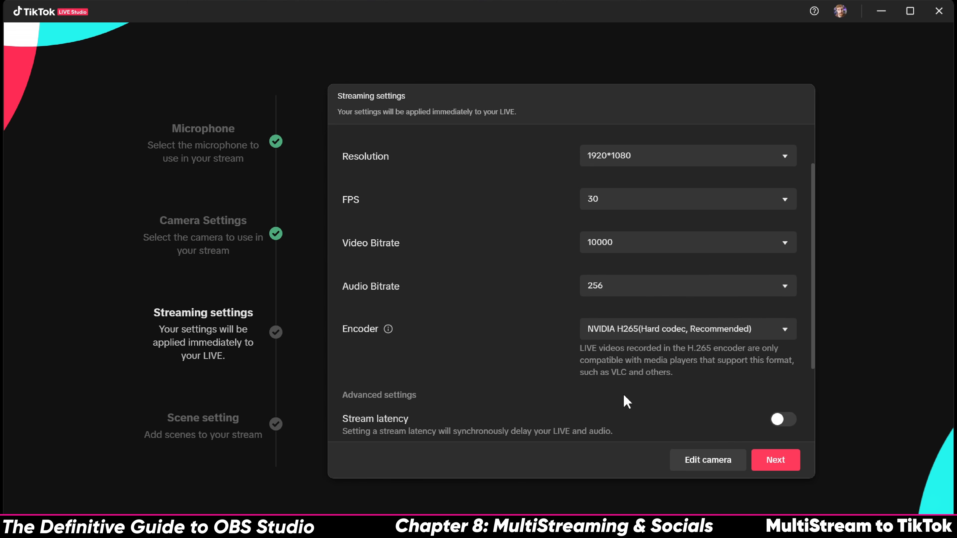
# Review the encoder options, leaving the NVIDIA H265 encoder in place
pyautogui.click(620, 334)
pyautogui.scroll(-2, 503, 341)
pyautogui.click(513, 339)
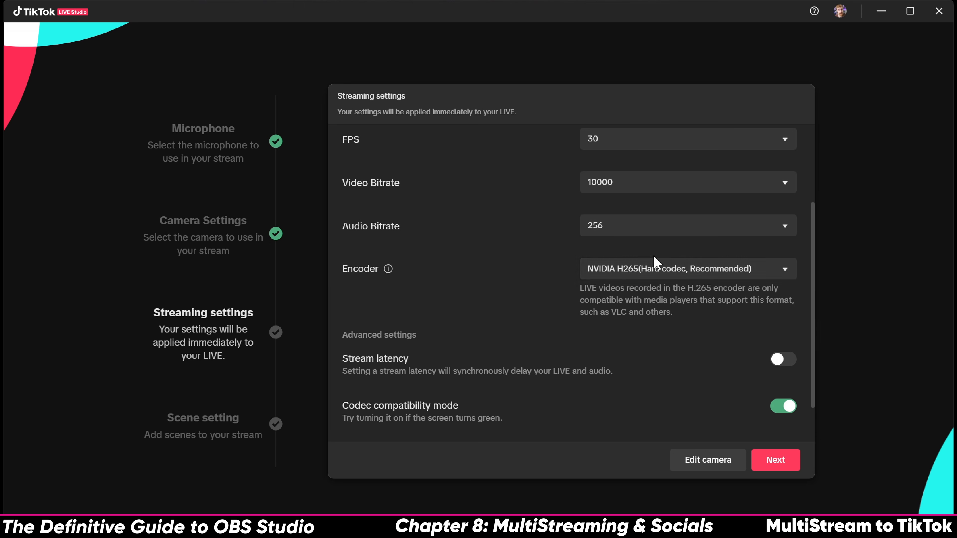
pyautogui.click(633, 270)
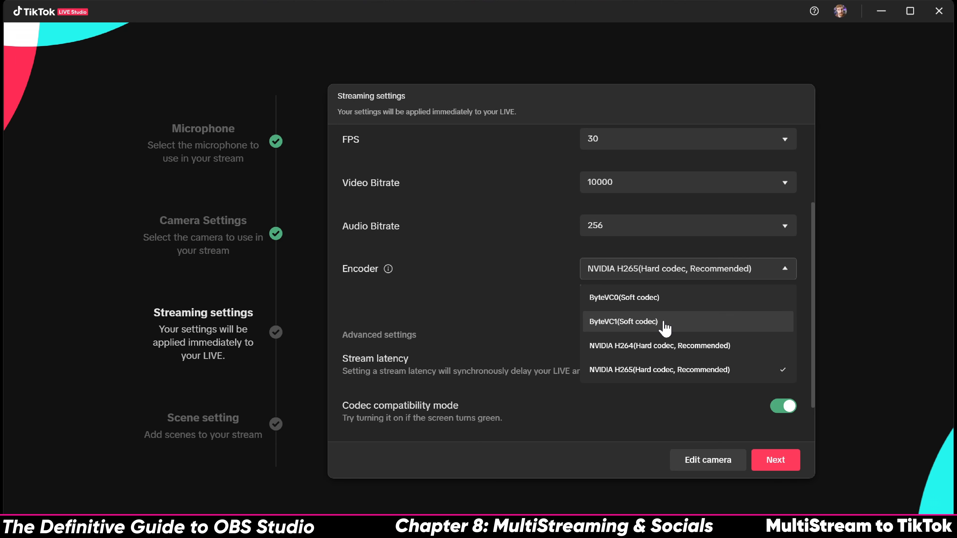
# Keep NVIDIA H265 as the encoder and leave Stream latency off after testing it
pyautogui.click(659, 370)
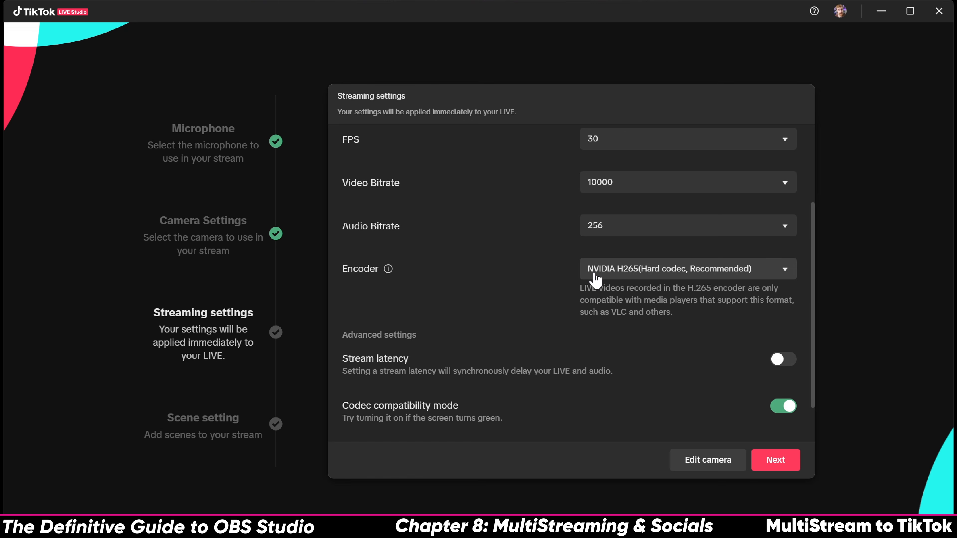
pyautogui.click(794, 363)
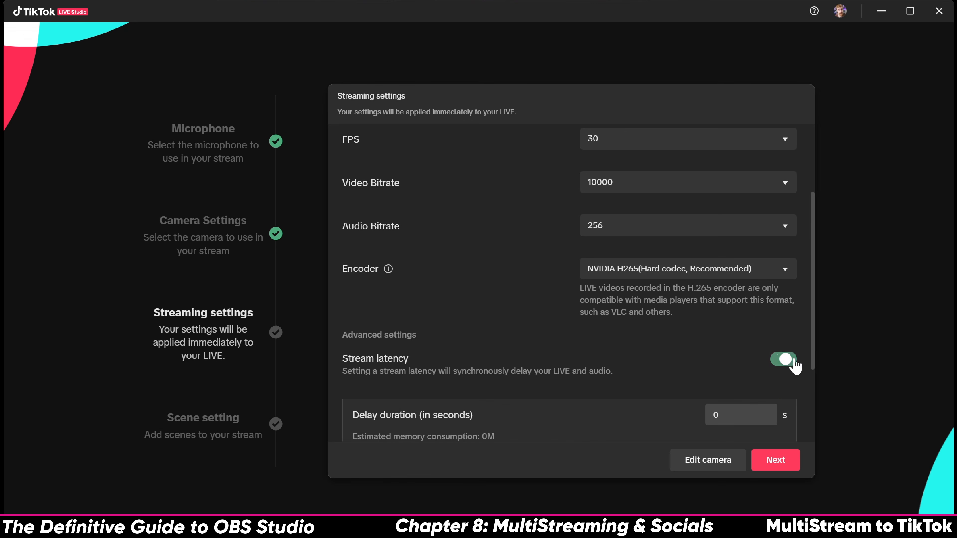
pyautogui.scroll(-3, 669, 334)
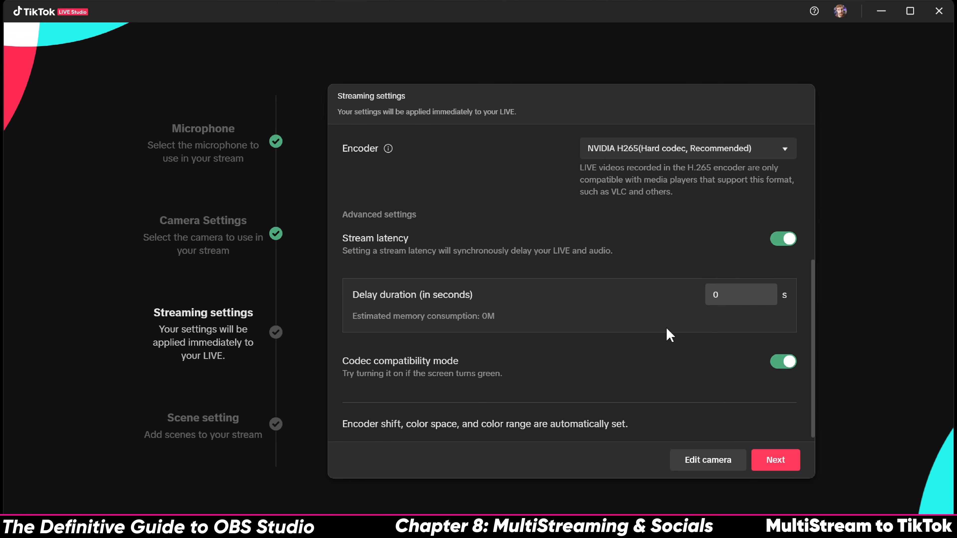
pyautogui.click(779, 251)
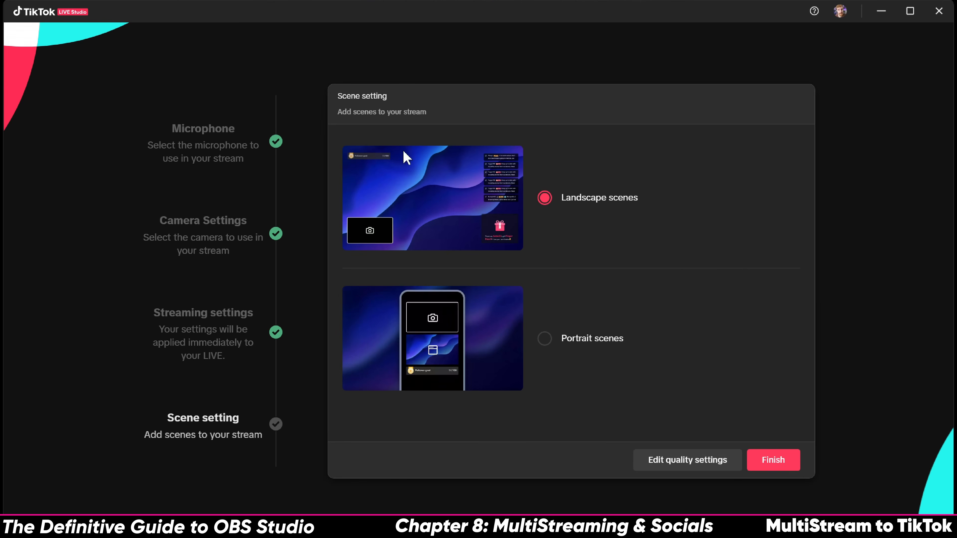
# Choose Portrait scenes and finish the setup wizard
pyautogui.click(577, 341)
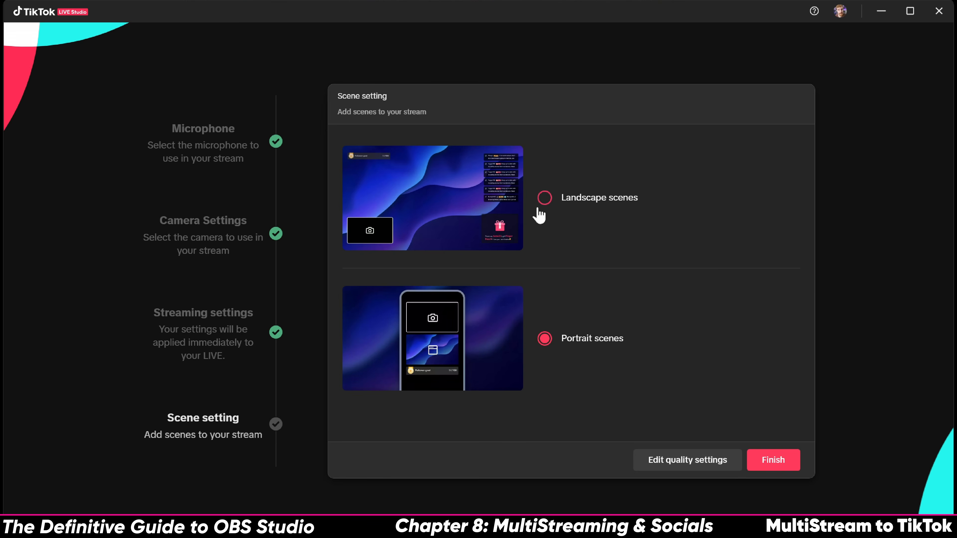
pyautogui.click(774, 466)
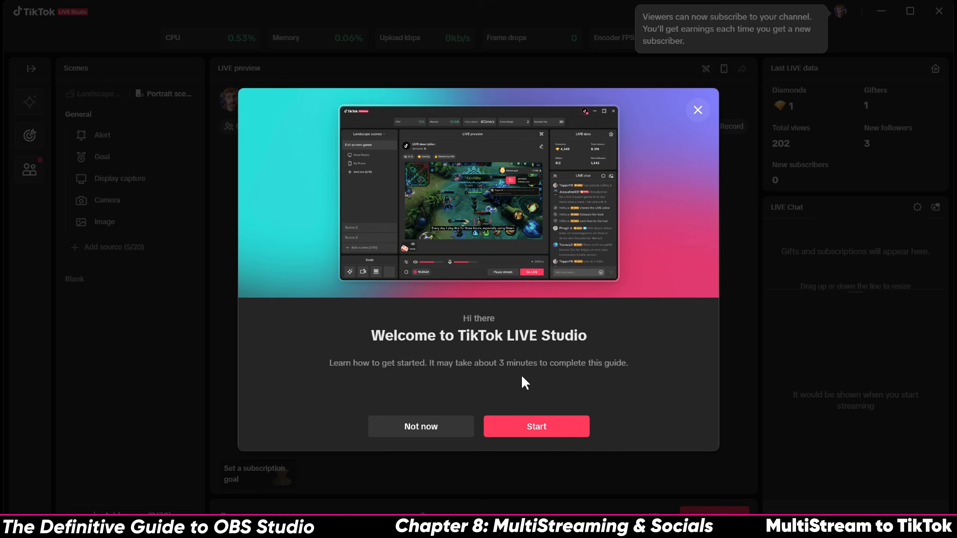
# Dismiss the Welcome guide and access notice, then pick the Landscape Blank scene template
pyautogui.click(462, 426)
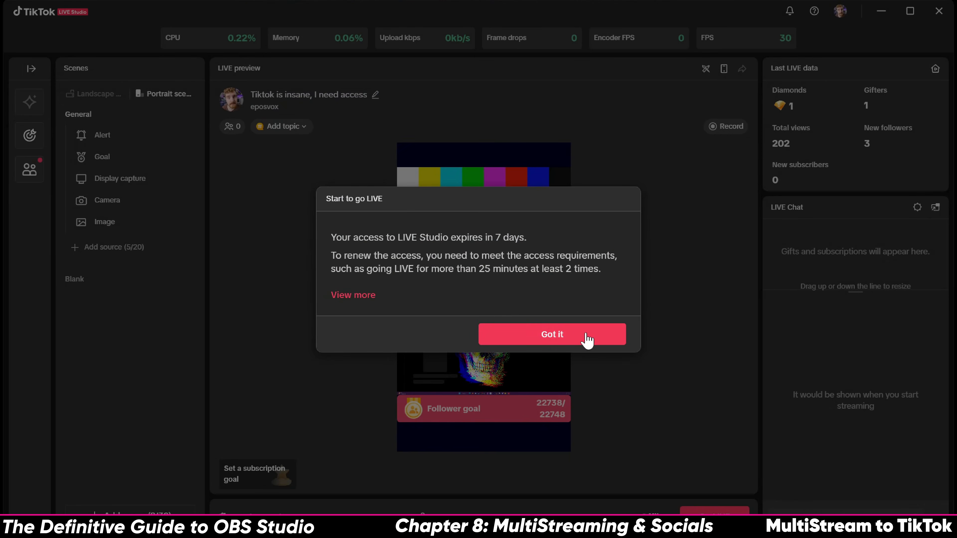
pyautogui.click(587, 341)
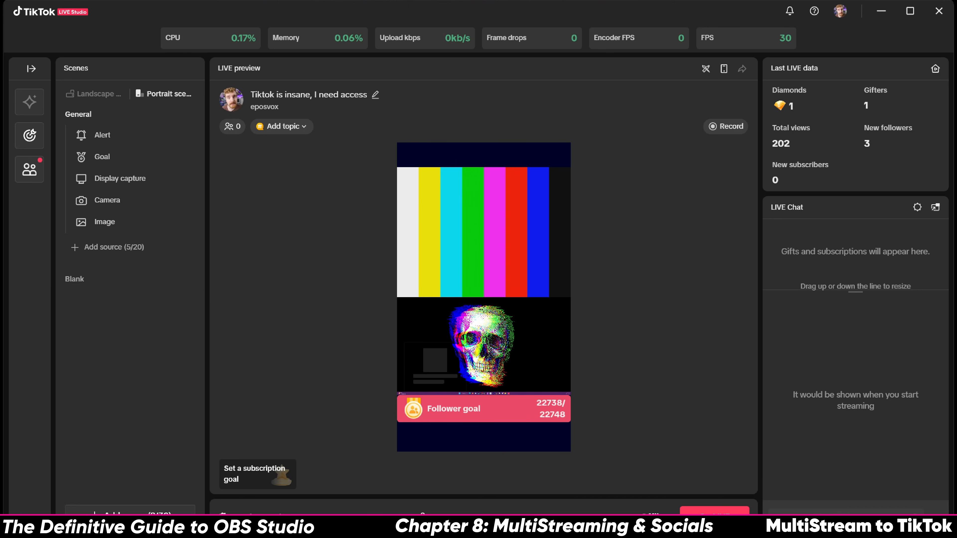
pyautogui.click(158, 511)
pyautogui.click(436, 167)
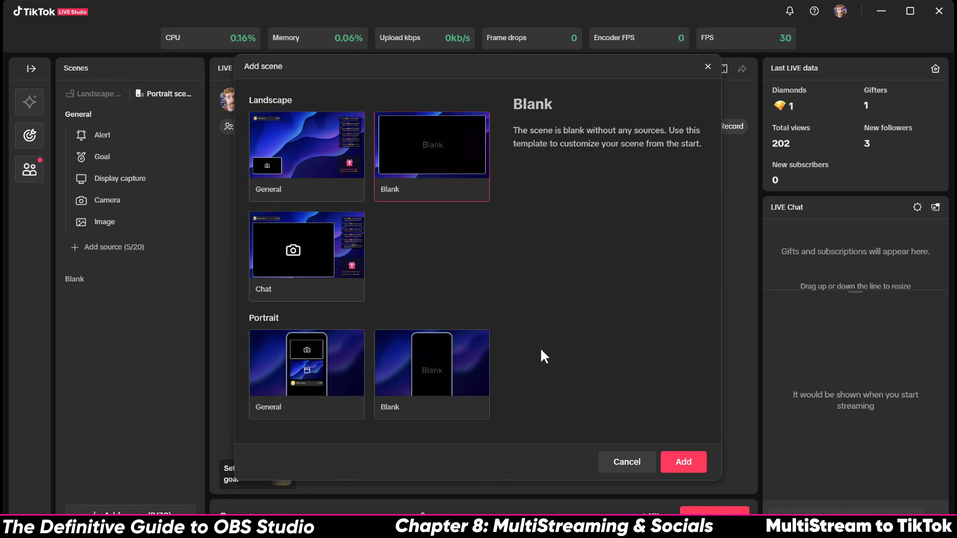
# Add the Landscape Blank template and select the new Blank scene in the Scenes list
pyautogui.click(683, 467)
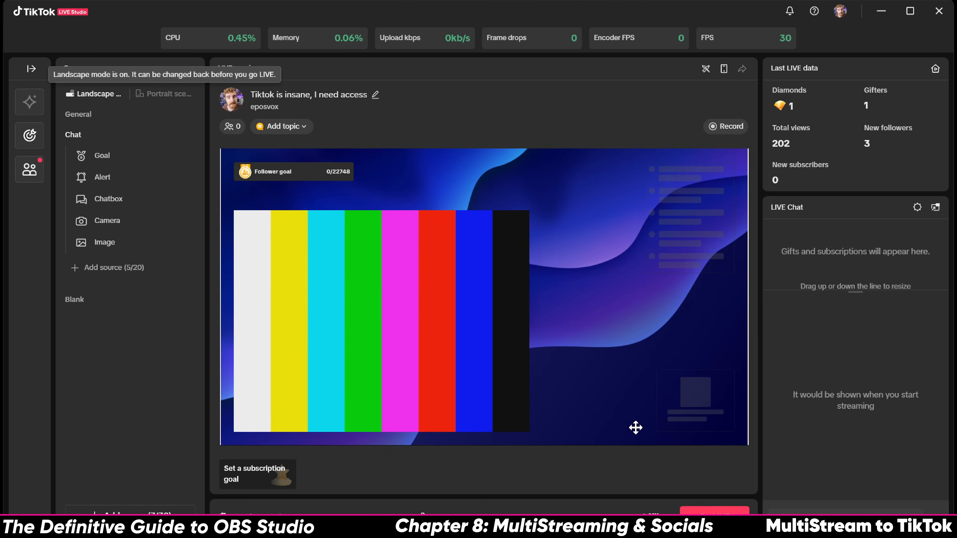
pyautogui.click(93, 302)
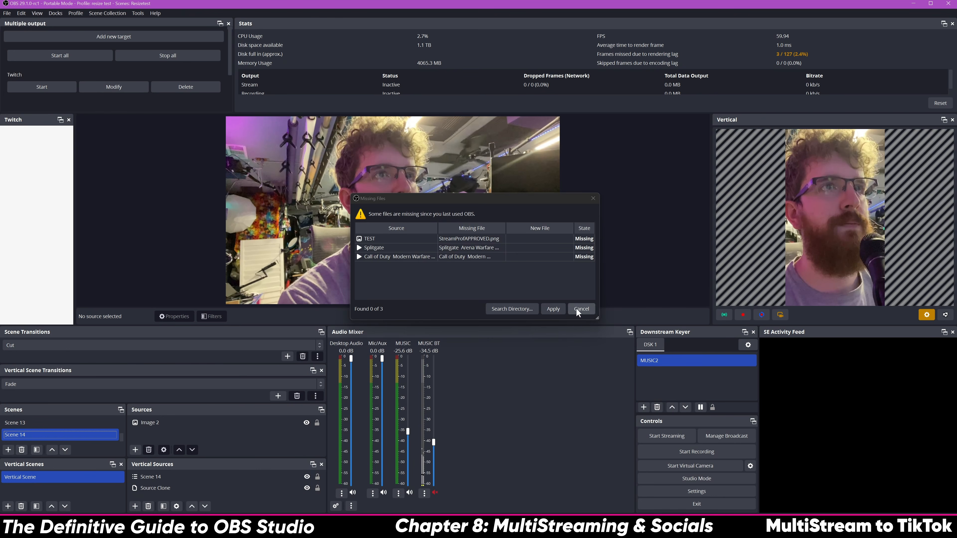
pyautogui.click(576, 308)
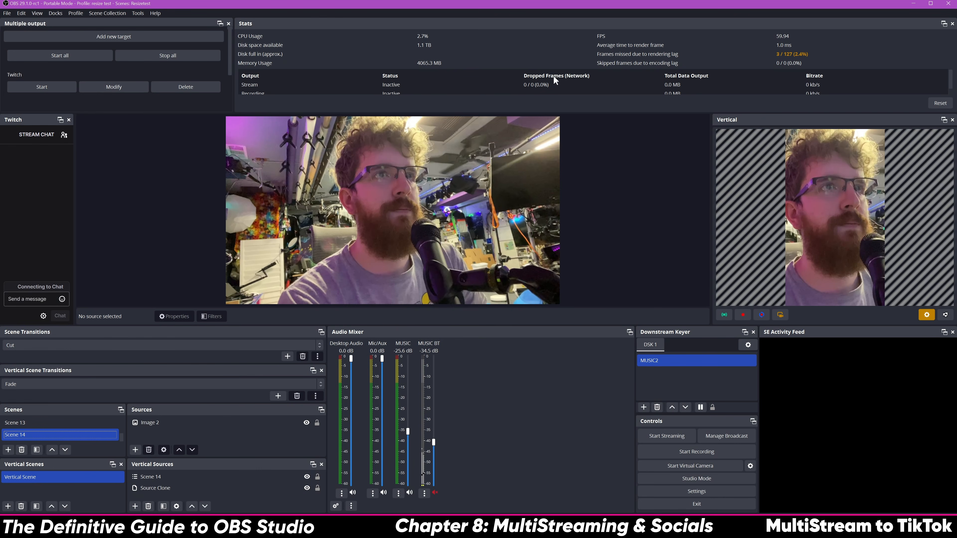
# Narrow the OBS window beside TikTok LIVE Studio and start the Vertical dock's virtual camera
pyautogui.moveTo(546, 7)
pyautogui.mouseDown()
pyautogui.moveTo(381, 27)
pyautogui.moveTo(535, 19)
pyautogui.mouseUp()
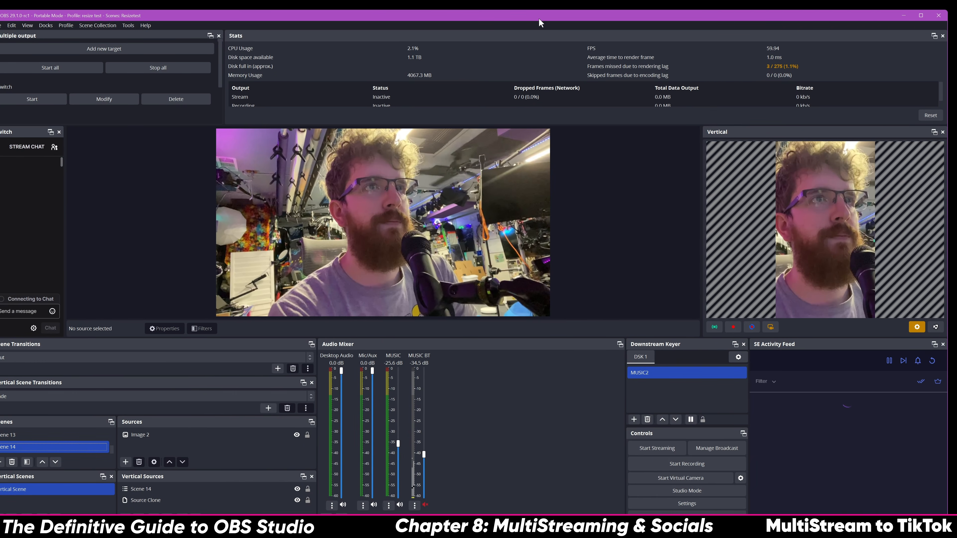
pyautogui.moveTo(948, 158); pyautogui.dragTo(431, 140)
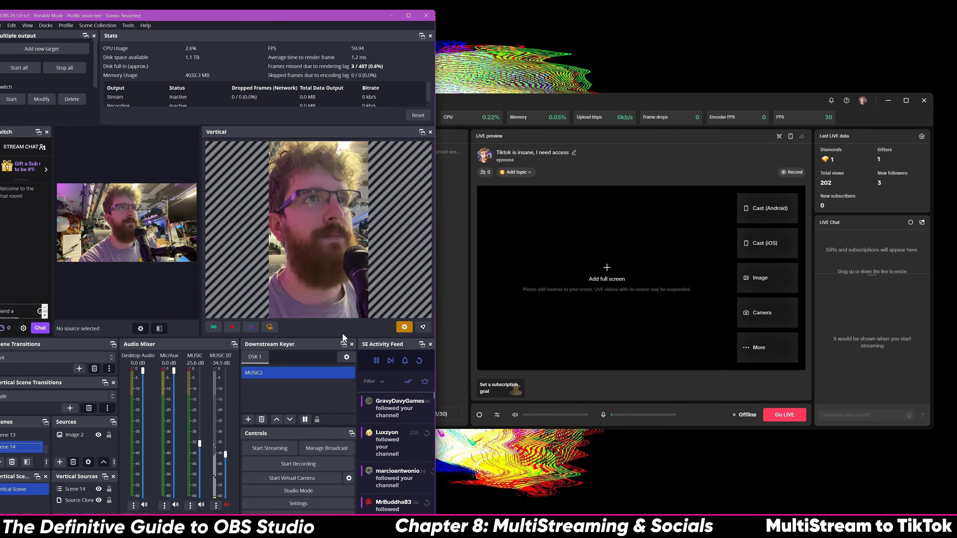
pyautogui.click(271, 327)
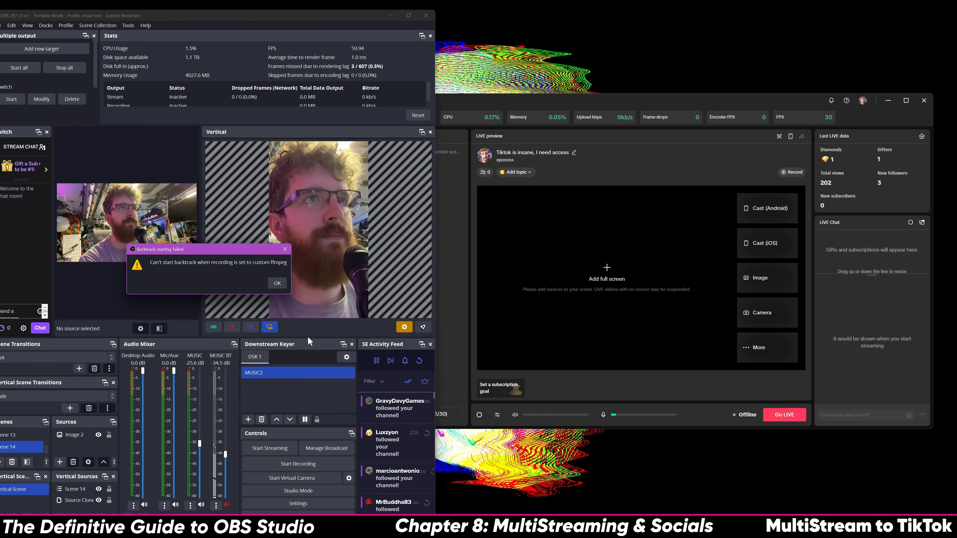
pyautogui.click(277, 284)
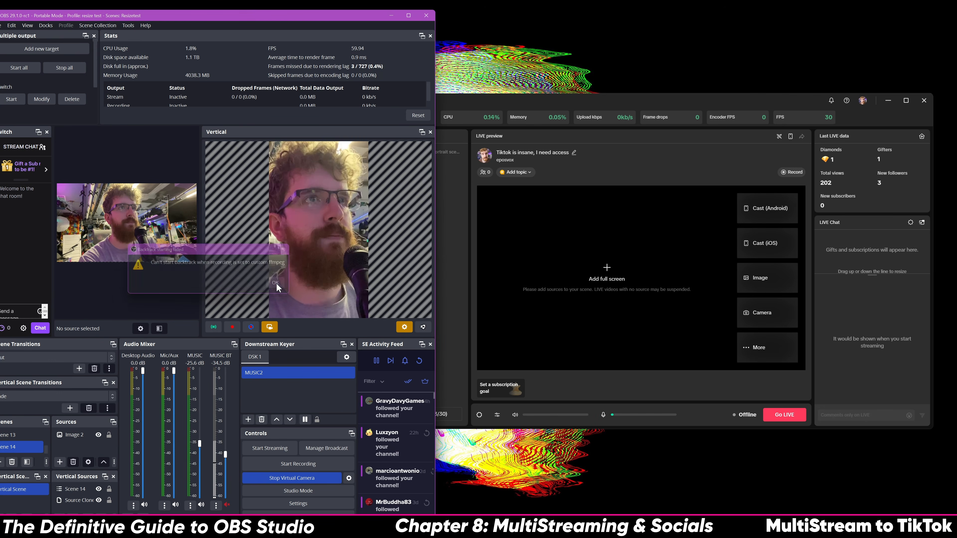
pyautogui.click(590, 384)
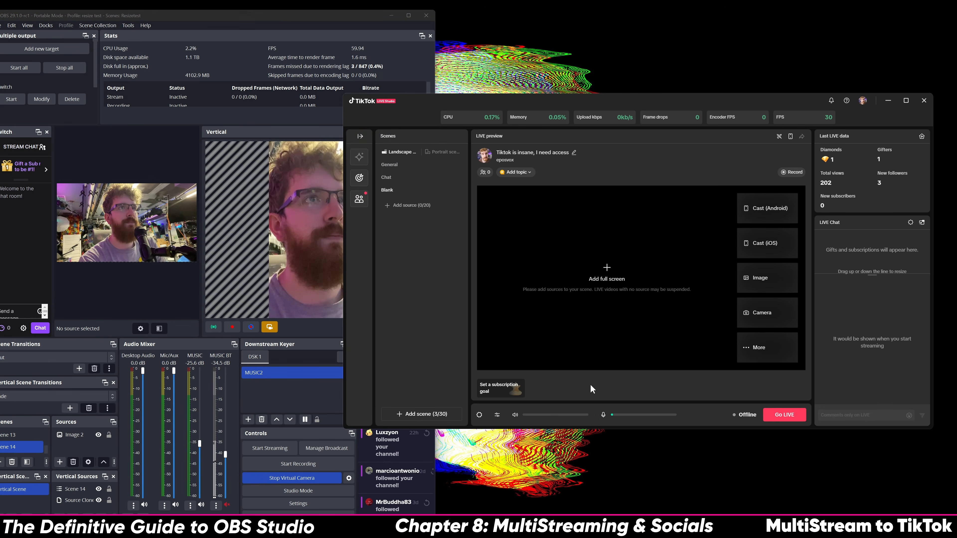
# Set up a Camera source using OBS Virtual Camera at YUY2 1080x1920 59 FPS
pyautogui.click(769, 323)
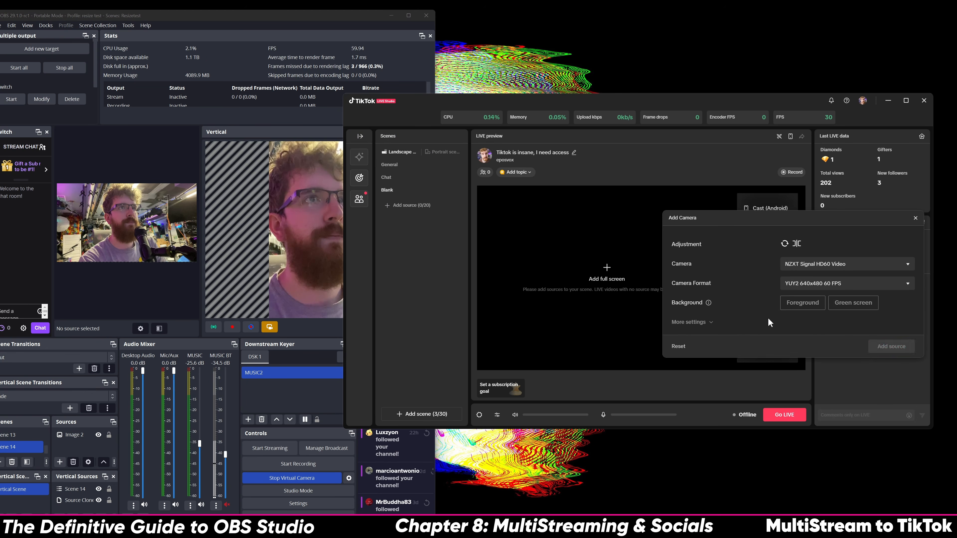
pyautogui.click(840, 264)
pyautogui.scroll(-2, 814, 301)
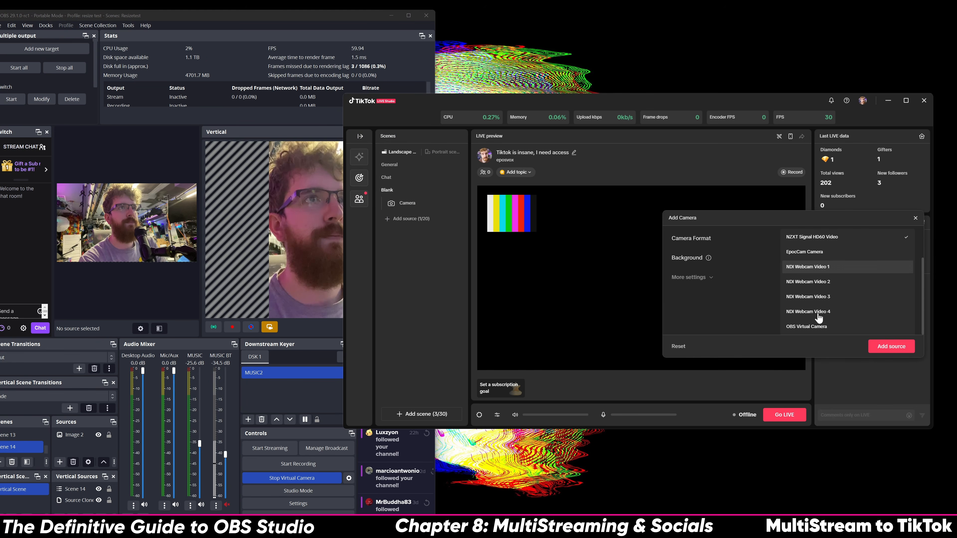
pyautogui.click(813, 325)
pyautogui.click(809, 286)
pyautogui.click(811, 317)
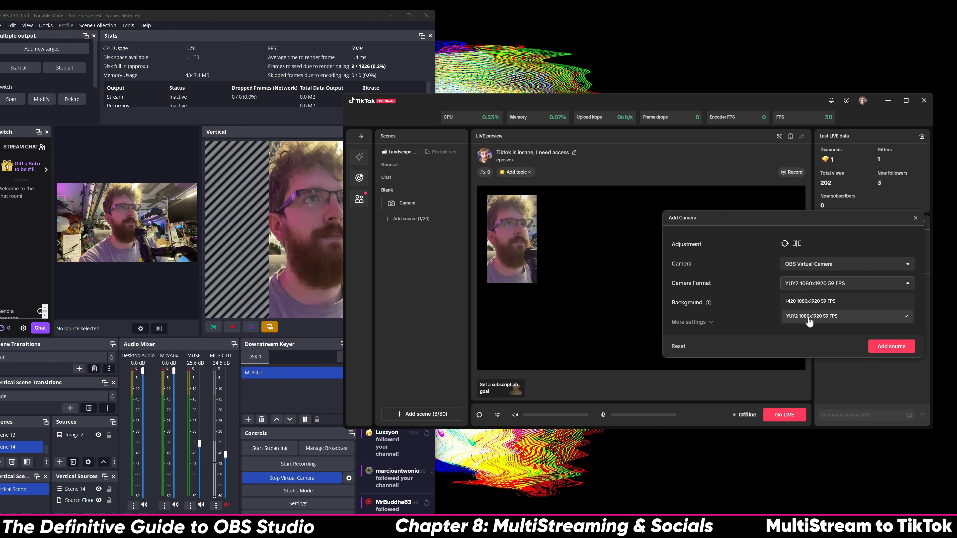
# Try the Foreground and Green screen options, leave them off, and add the camera source
pyautogui.click(803, 303)
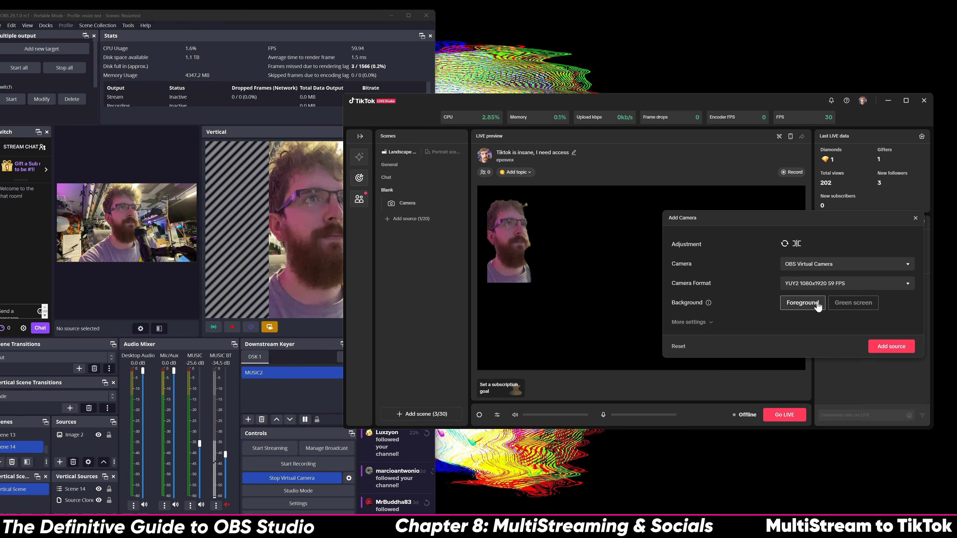
pyautogui.click(839, 305)
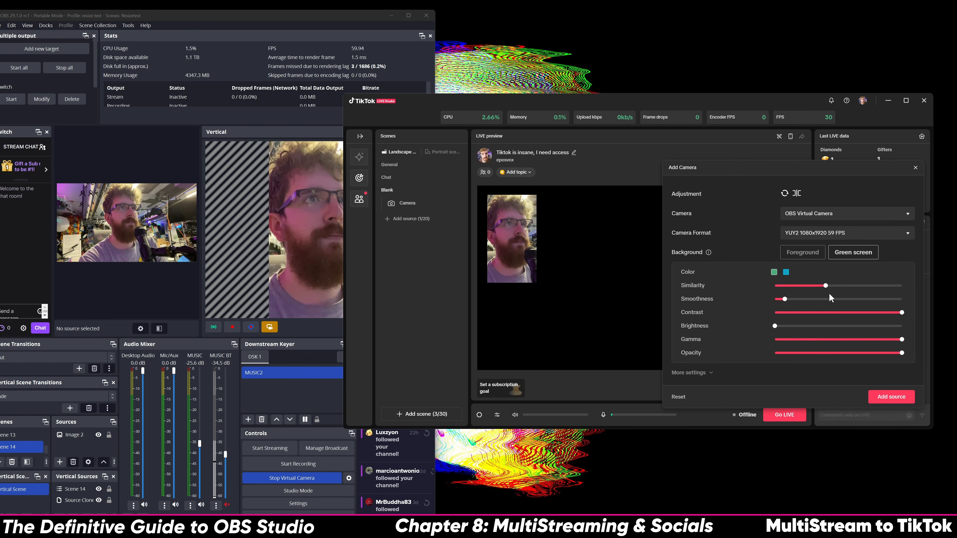
pyautogui.click(844, 252)
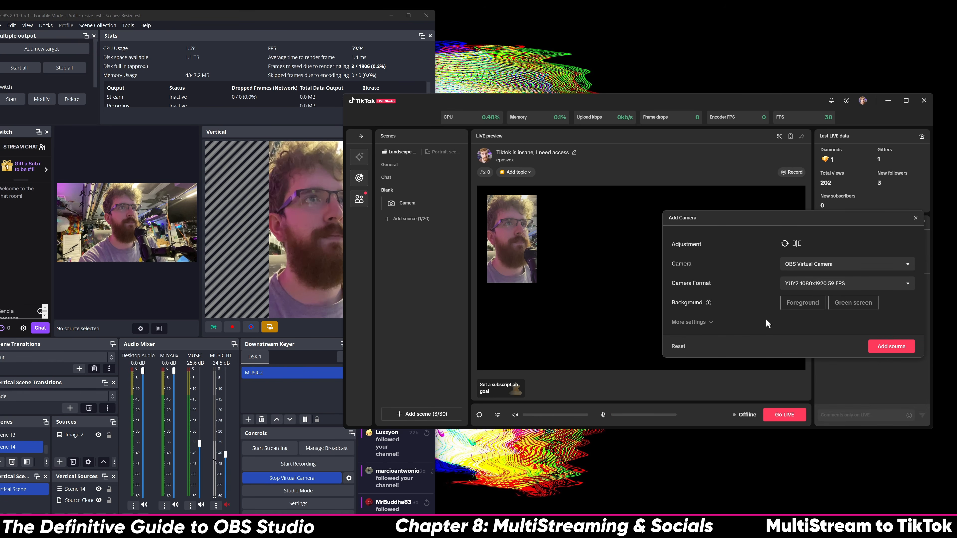
pyautogui.click(691, 322)
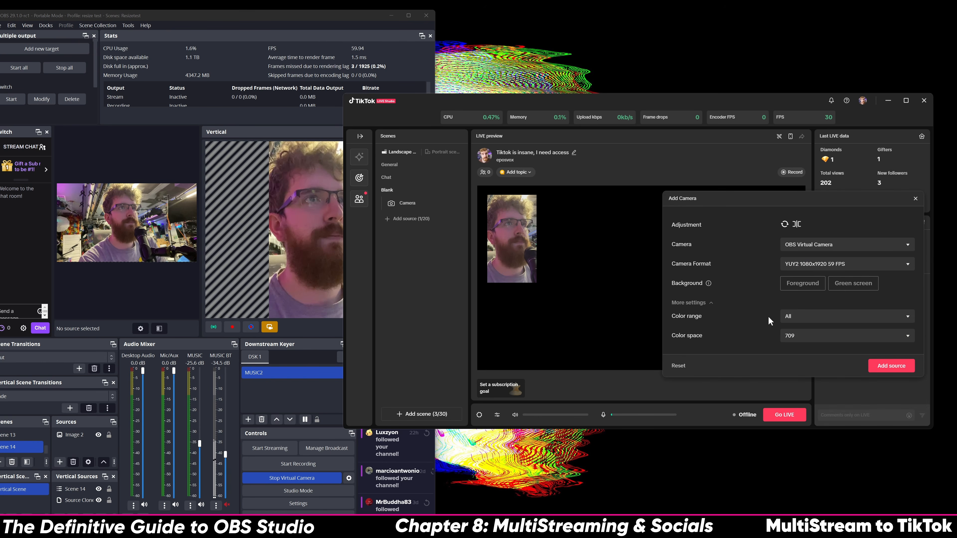
pyautogui.click(893, 367)
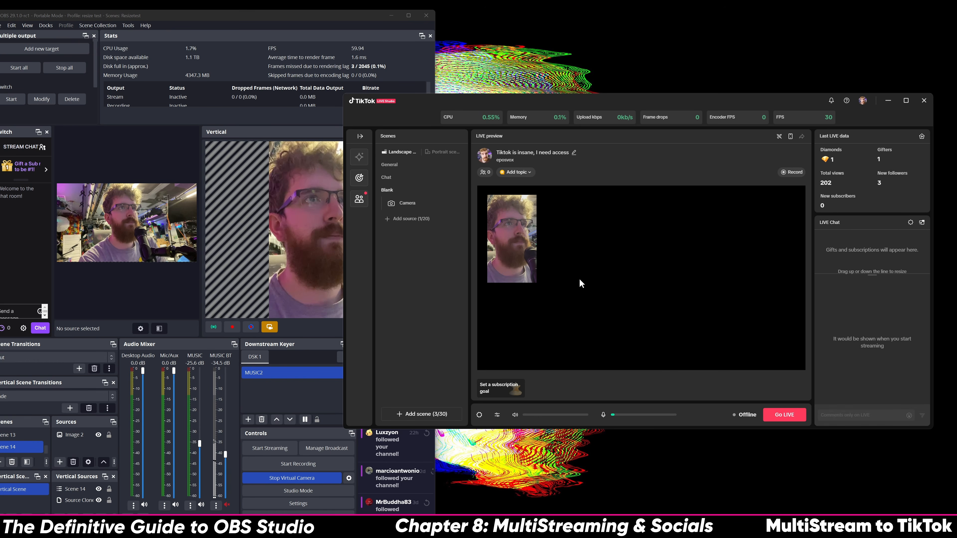
pyautogui.click(434, 154)
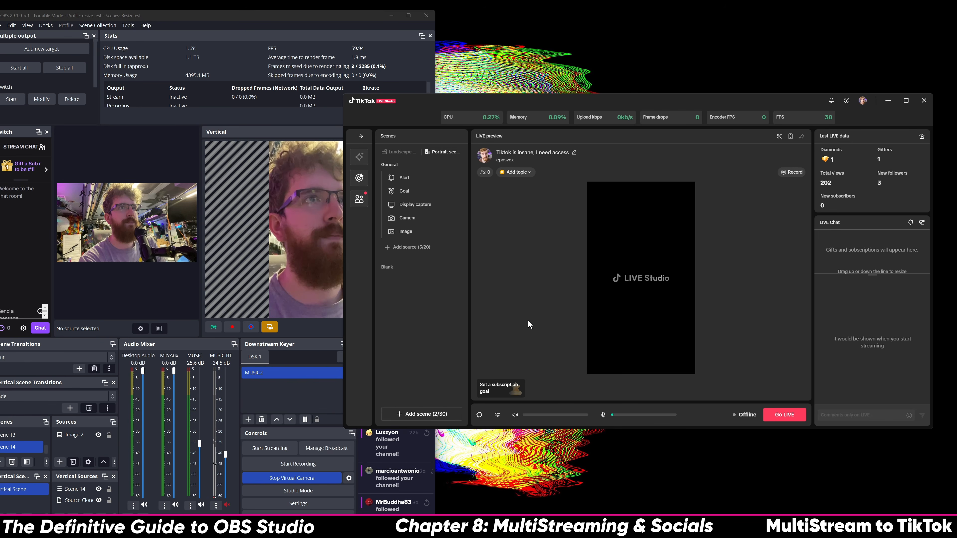
# Add an OBS Virtual Camera source to the portrait Blank scene
pyautogui.click(378, 267)
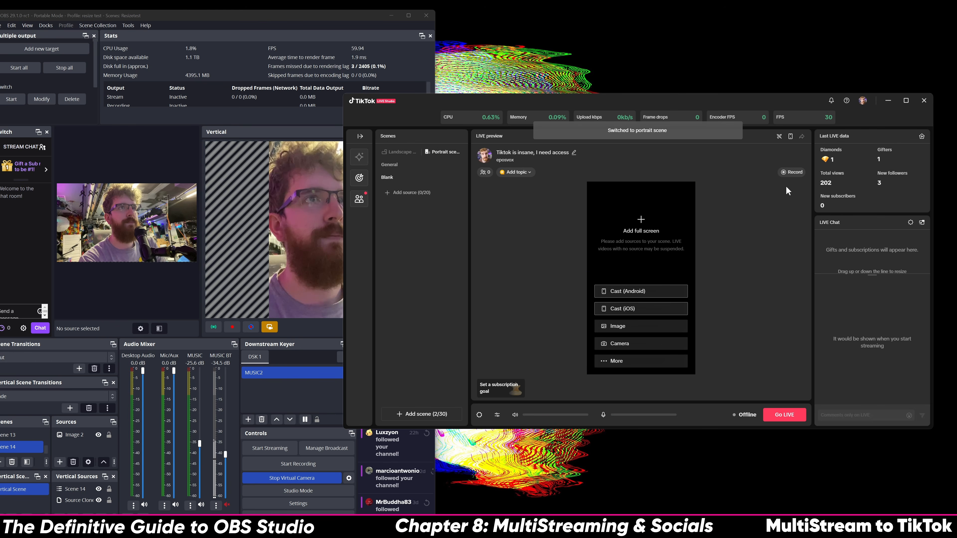
pyautogui.click(632, 352)
pyautogui.click(829, 250)
pyautogui.scroll(-2, 824, 319)
pyautogui.click(820, 327)
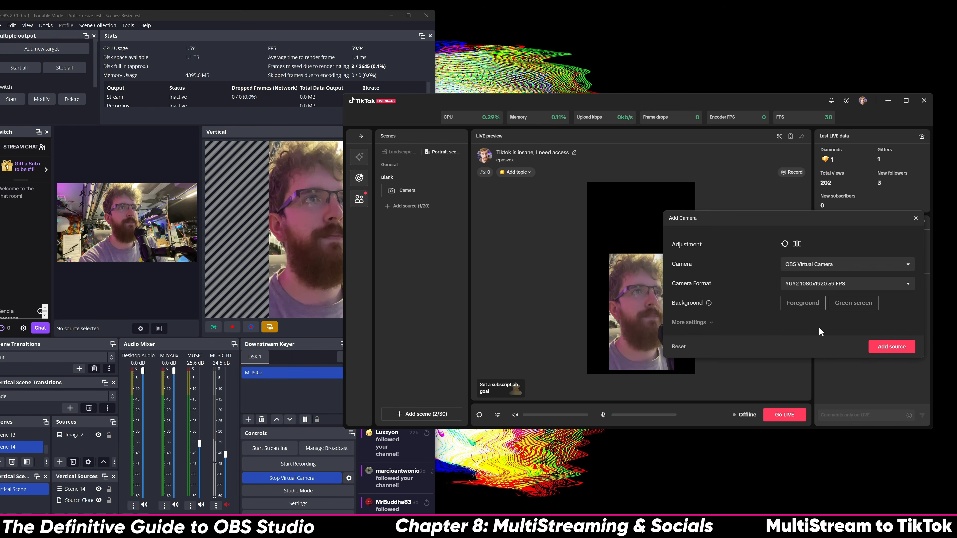
pyautogui.click(885, 351)
# Fit the camera to fill the portrait canvas, lock it, and dismiss the subscription goal panel
pyautogui.moveTo(654, 322); pyautogui.dragTo(631, 248)
pyautogui.click(604, 173)
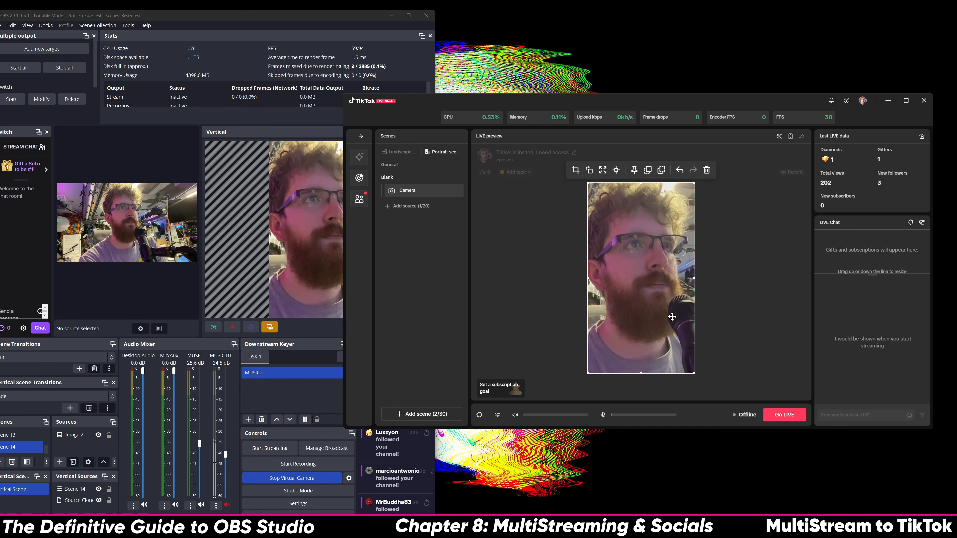
pyautogui.click(634, 170)
pyautogui.click(517, 386)
pyautogui.click(701, 359)
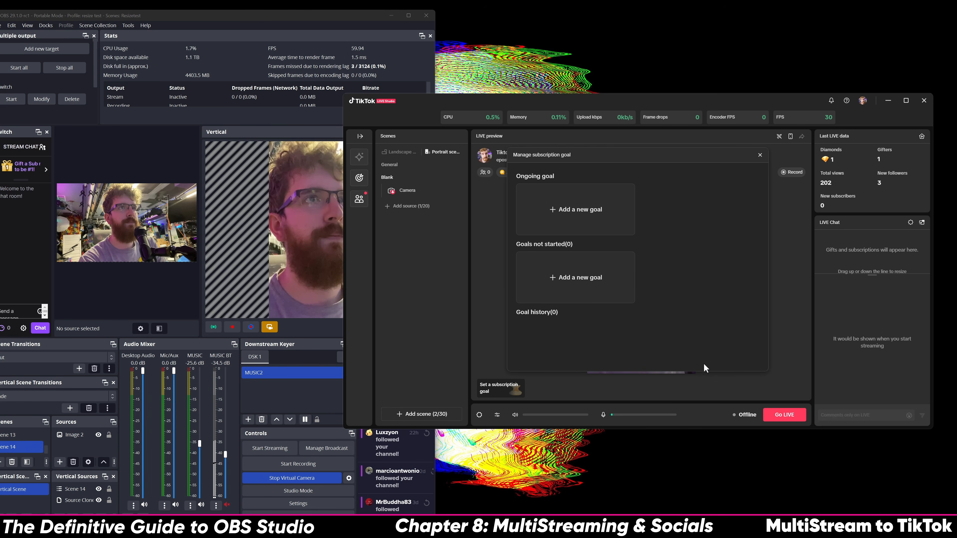
pyautogui.click(760, 155)
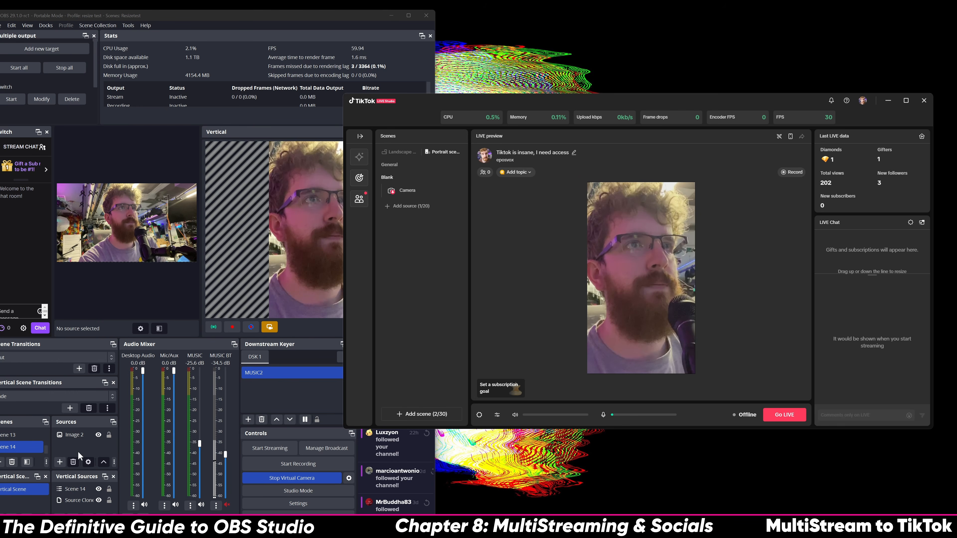
pyautogui.click(95, 489)
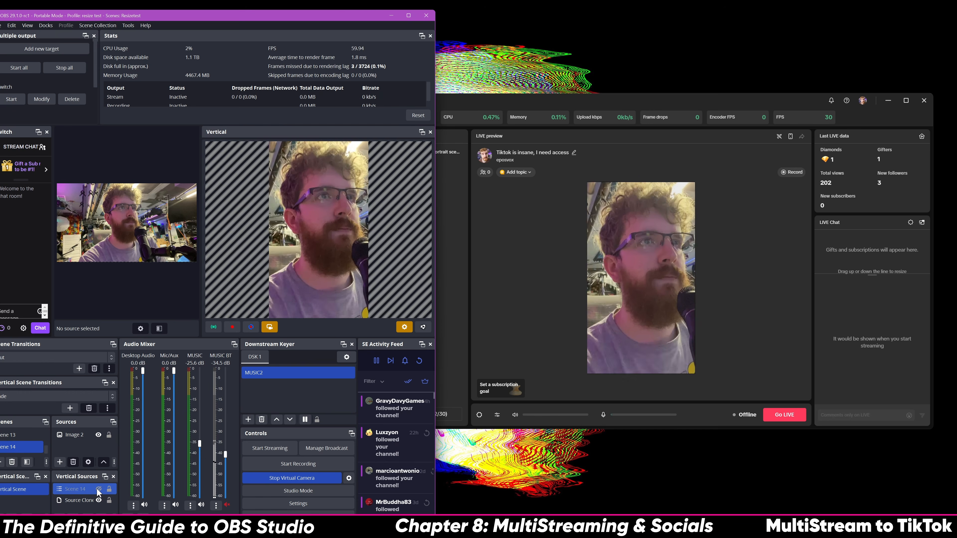
# Hide and re-show the Scene 14 source in OBS Vertical Sources
pyautogui.click(99, 489)
pyautogui.click(98, 489)
pyautogui.click(708, 325)
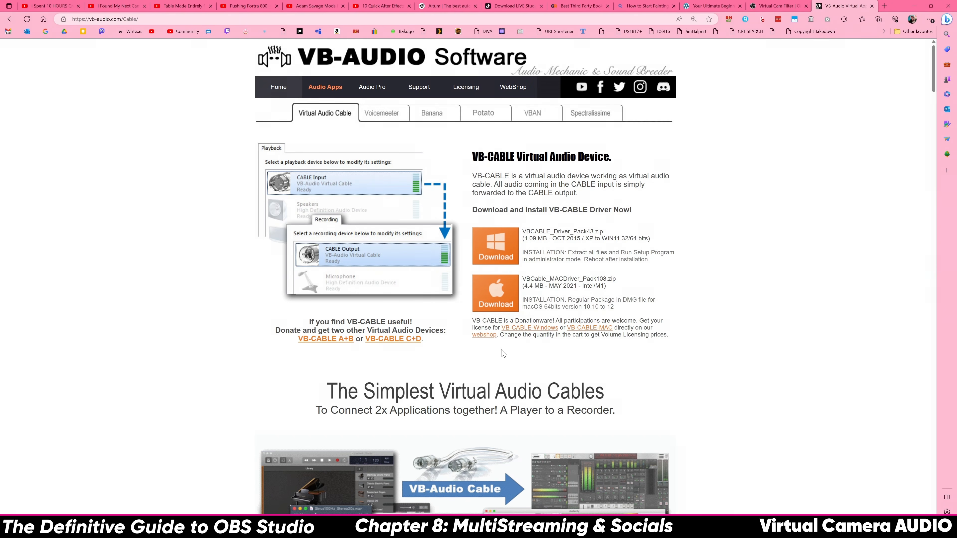
# Download VBCABLE_Driver_Pack43.zip, extract it to Downloads\vb_cable, and open Downloads in File Explorer
pyautogui.click(508, 244)
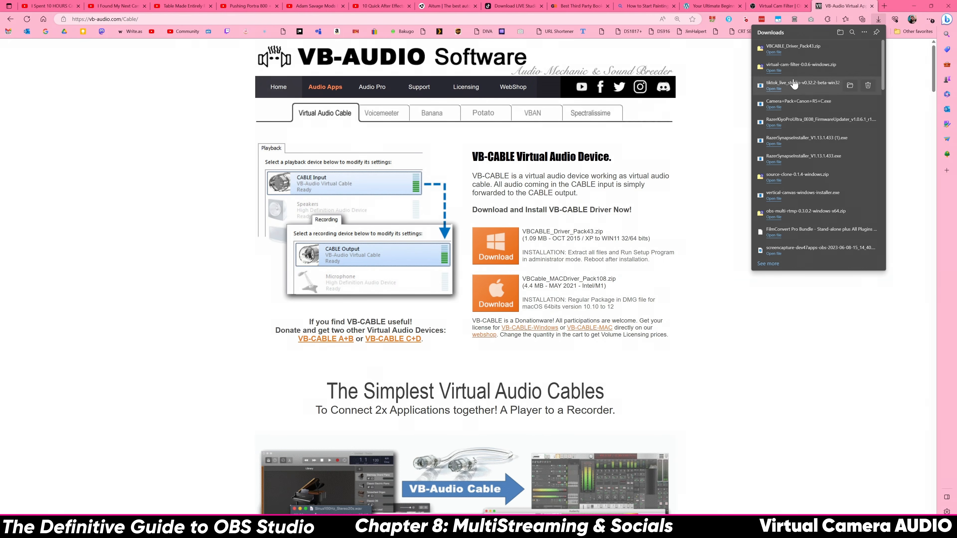
pyautogui.click(777, 49)
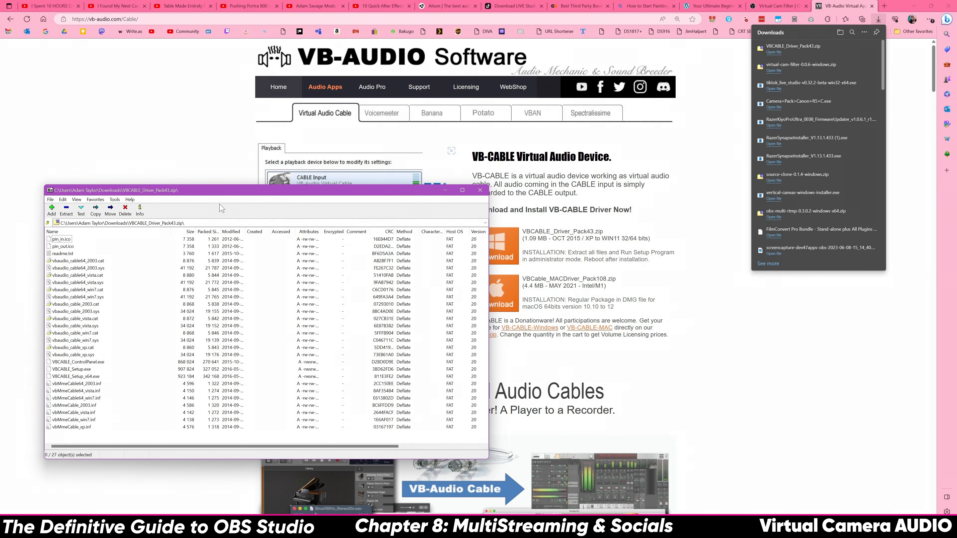
pyautogui.click(71, 214)
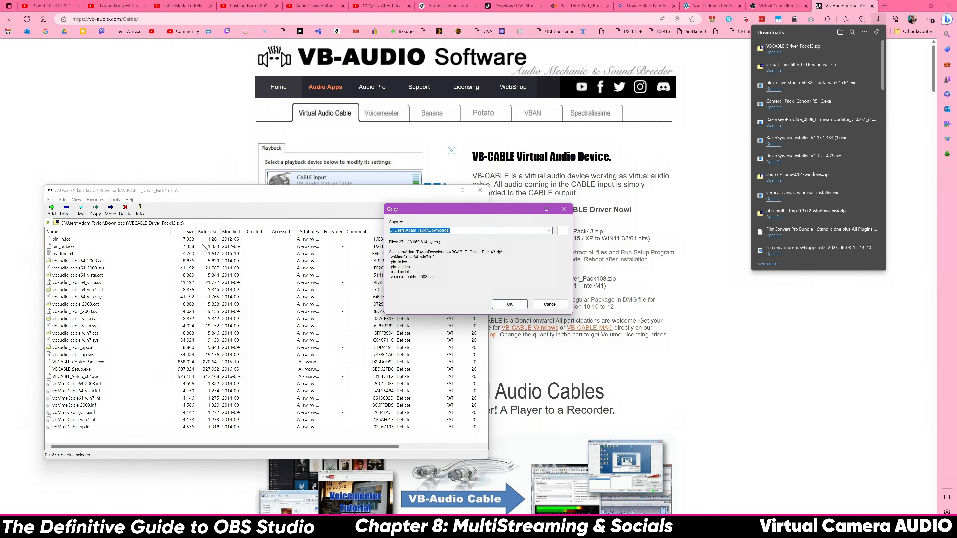
pyautogui.press('End')
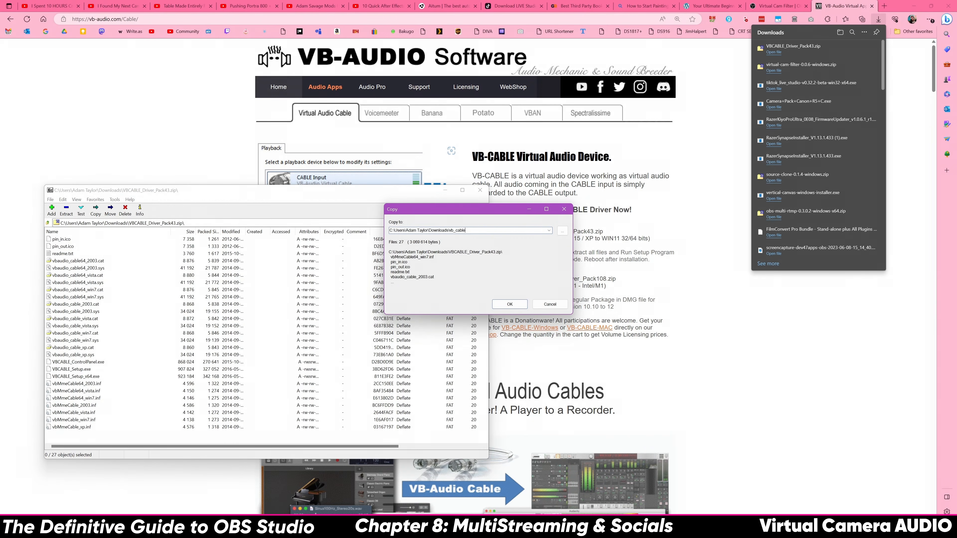
pyautogui.press('Return')
pyautogui.click(480, 190)
pyautogui.press('super+e')
pyautogui.doubleClick(575, 328)
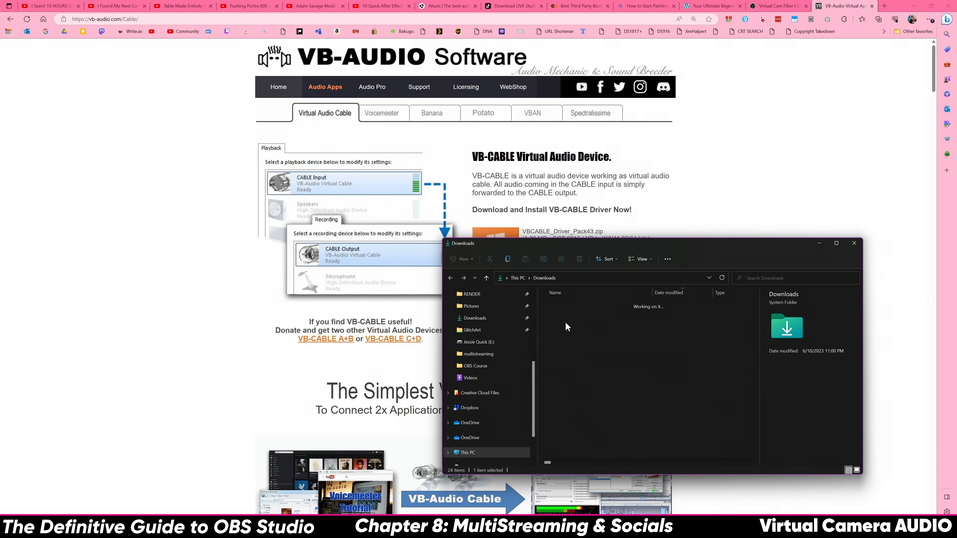
# Run VBCABLE_Setup_x64.exe normally from vb_cable; the driver install fails with an error
pyautogui.doubleClick(579, 319)
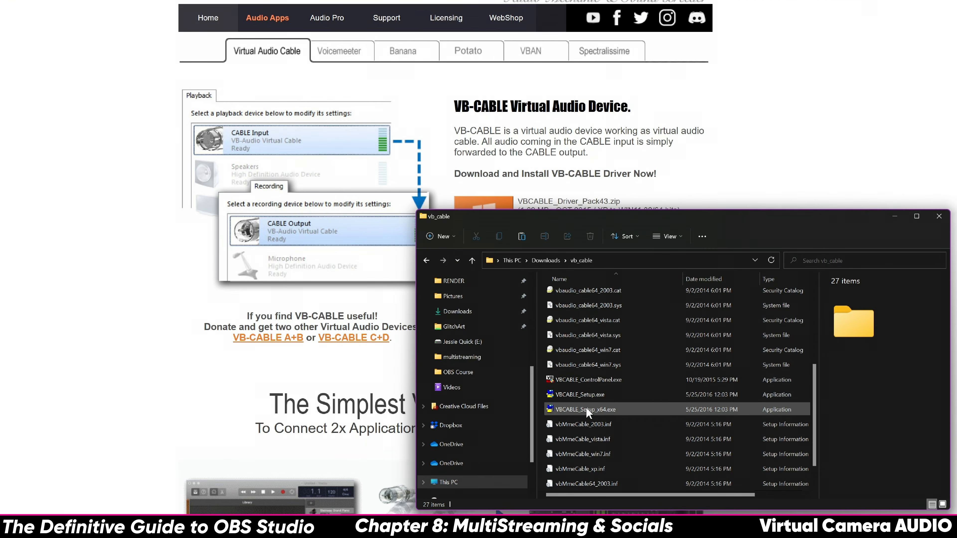
pyautogui.doubleClick(587, 410)
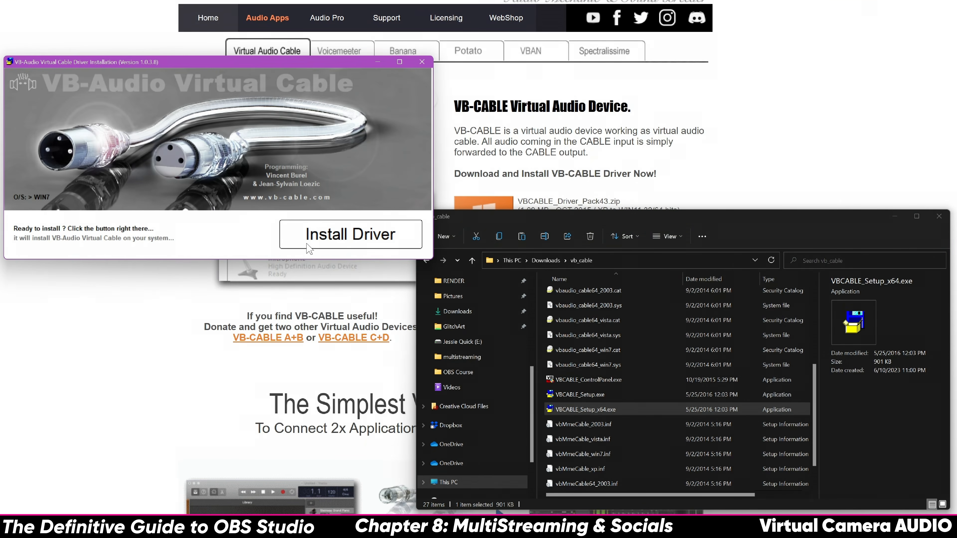
pyautogui.click(310, 247)
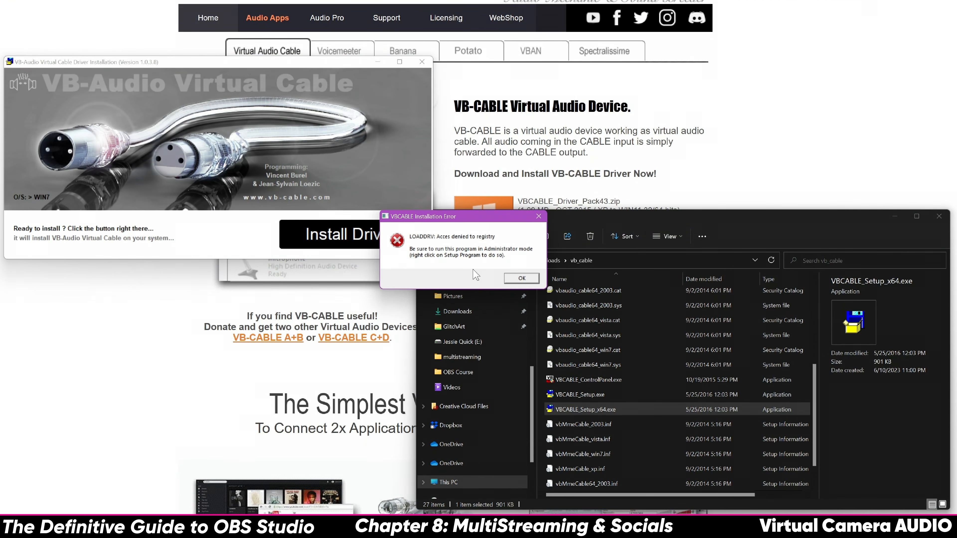
pyautogui.click(521, 278)
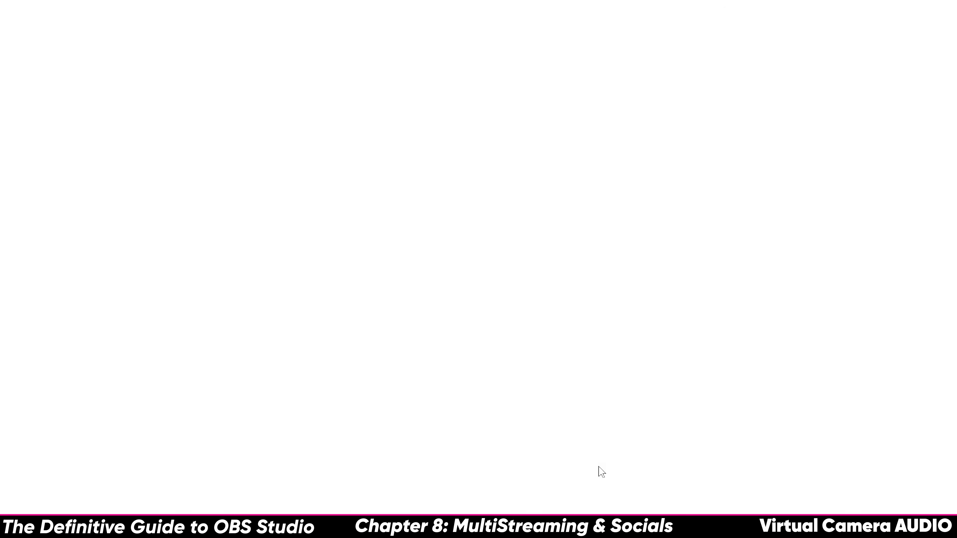
pyautogui.moveTo(623, 535)
pyautogui.click(718, 522)
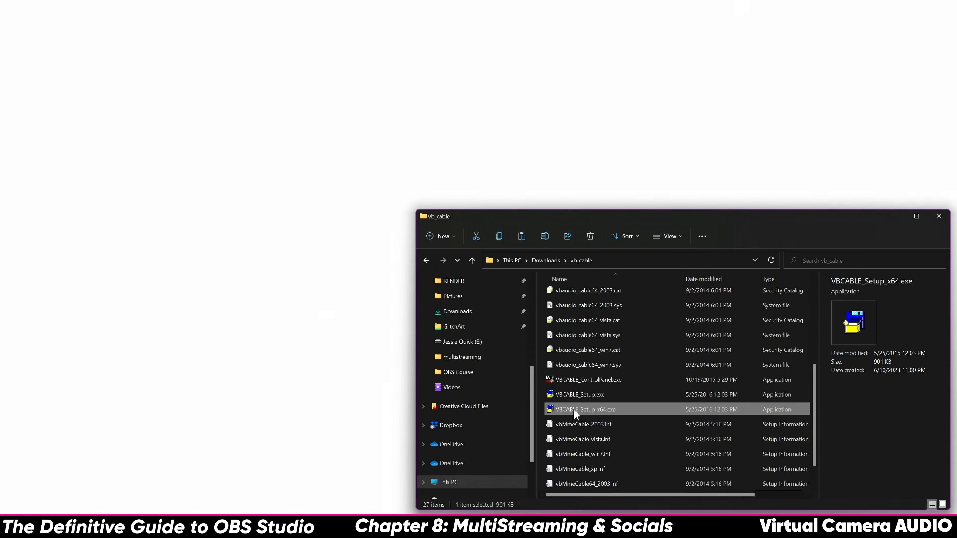
# Run the 64-bit setup as administrator and install the driver, always trusting VB-Audio's software
pyautogui.rightClick(574, 409)
pyautogui.click(614, 285)
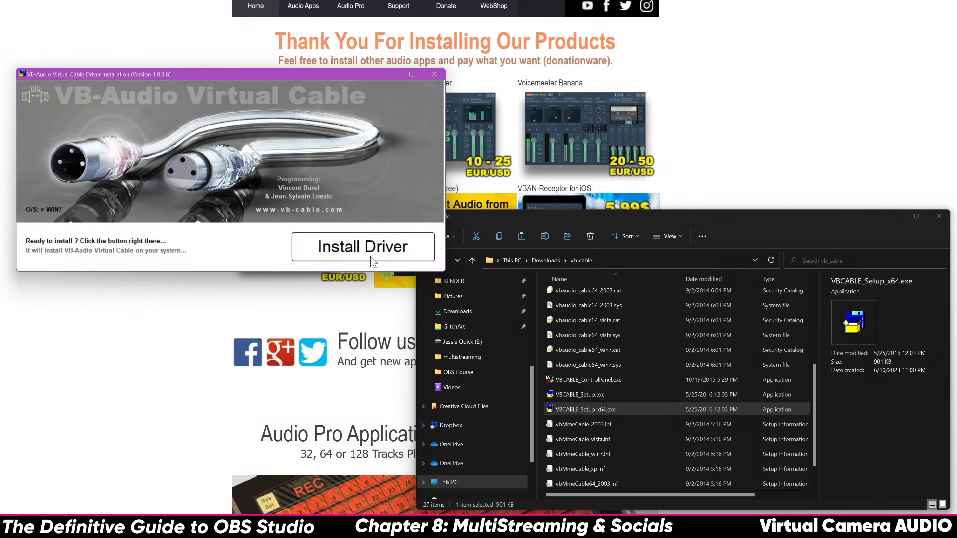
pyautogui.click(357, 238)
pyautogui.click(364, 245)
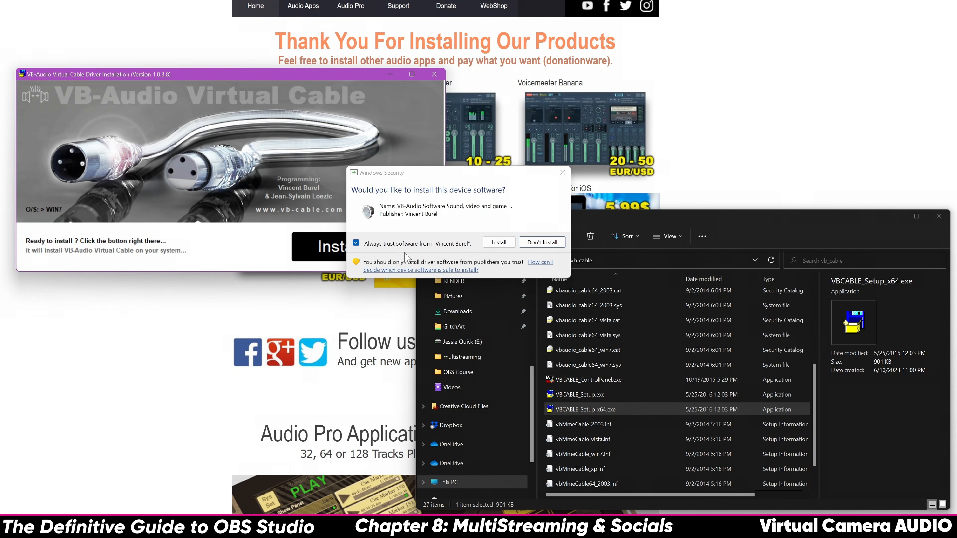
pyautogui.click(511, 246)
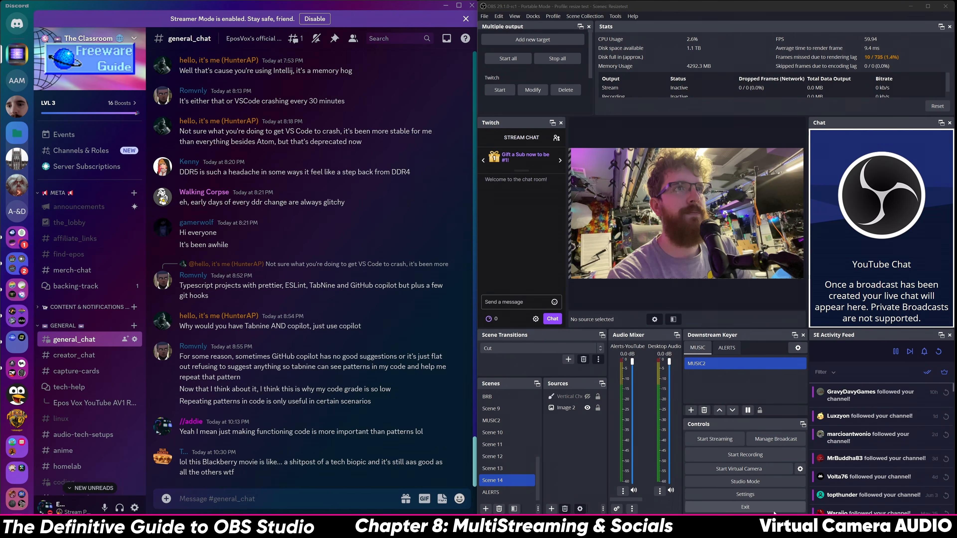
# In OBS audio settings, set Mic/Auxiliary Audio to Mic | Line | Instrument 1
pyautogui.click(745, 495)
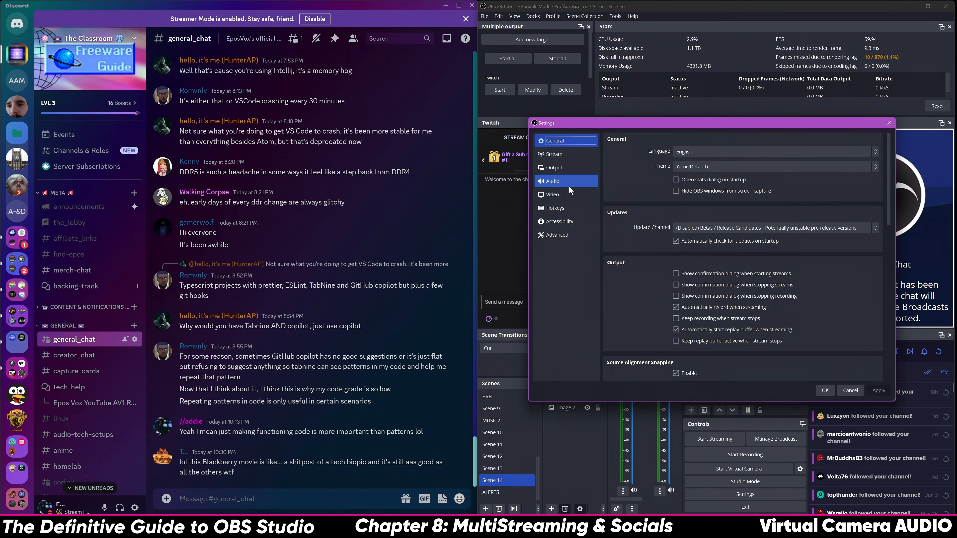
pyautogui.click(567, 183)
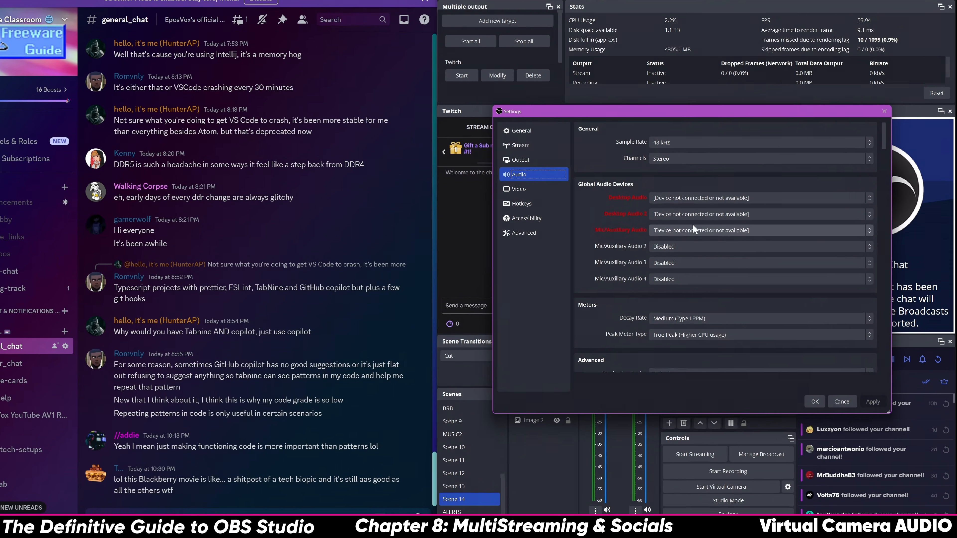
pyautogui.click(692, 230)
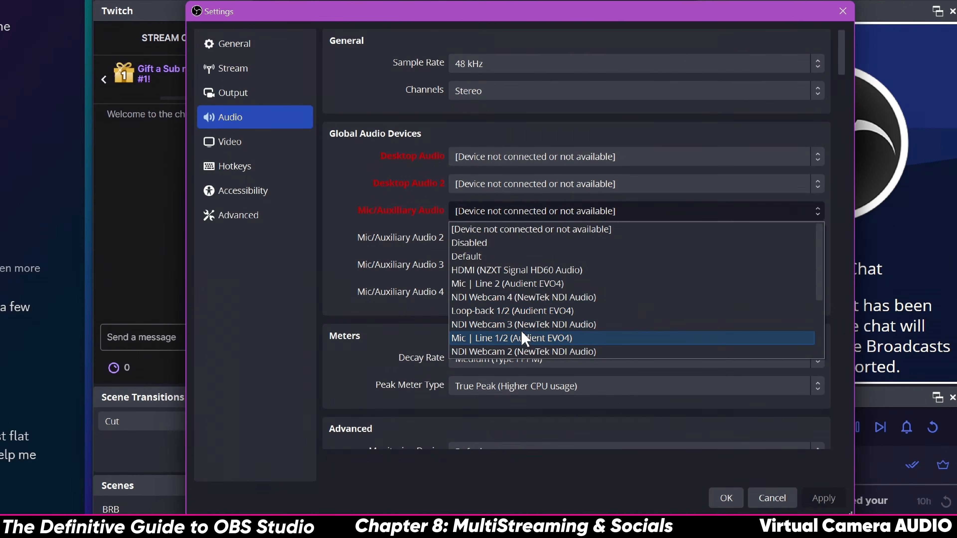
pyautogui.scroll(-2, 524, 337)
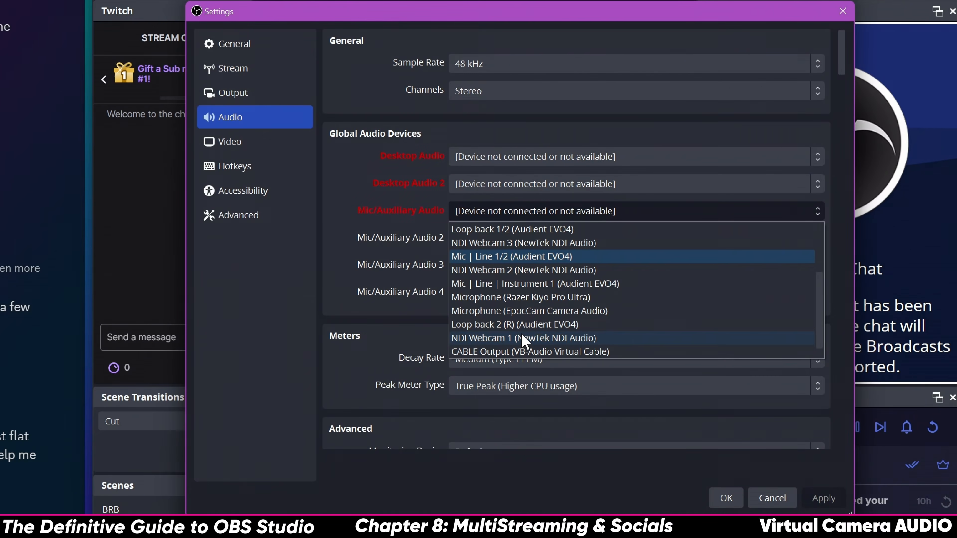
pyautogui.click(530, 283)
# Set Desktop Audio to Main Output 1/2 and Desktop Audio 2 to Disabled
pyautogui.click(533, 187)
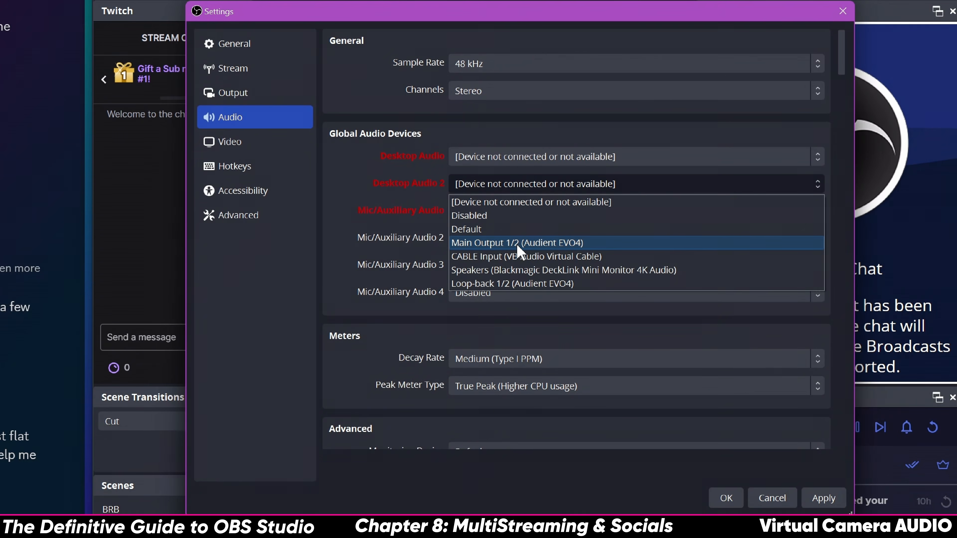
pyautogui.click(515, 159)
pyautogui.click(517, 216)
pyautogui.click(503, 162)
pyautogui.click(473, 189)
pyautogui.click(464, 164)
pyautogui.click(497, 211)
pyautogui.click(498, 185)
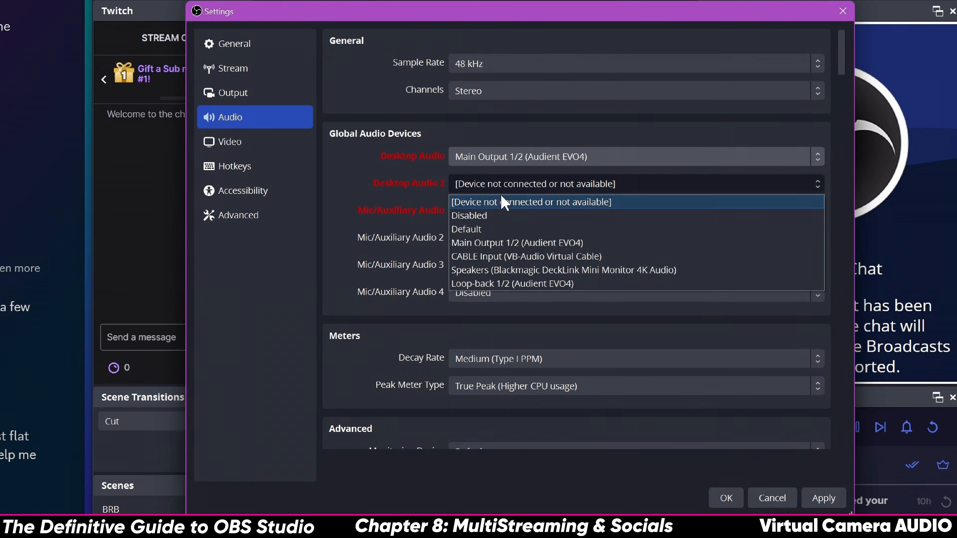
pyautogui.click(499, 217)
# Set Desktop Audio 2 to Loop-back 1/2 and apply the device changes
pyautogui.click(514, 163)
pyautogui.click(515, 163)
pyautogui.click(515, 163)
pyautogui.click(514, 161)
pyautogui.click(497, 184)
pyautogui.click(495, 270)
pyautogui.click(495, 185)
pyautogui.click(491, 284)
pyautogui.click(824, 499)
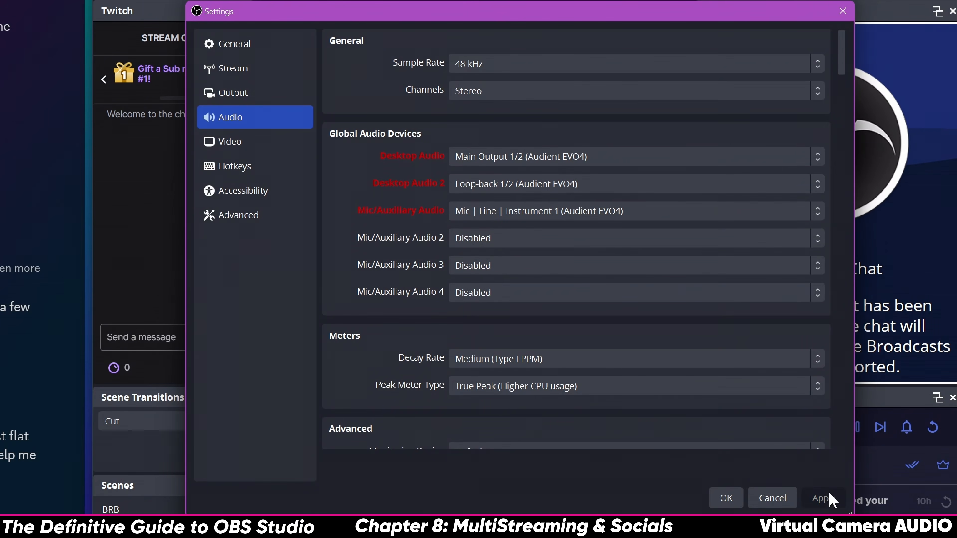
# Set the Monitoring Device to CABLE Input (VB-Audio Virtual Cable) and close Settings with OK
pyautogui.scroll(-2, 419, 351)
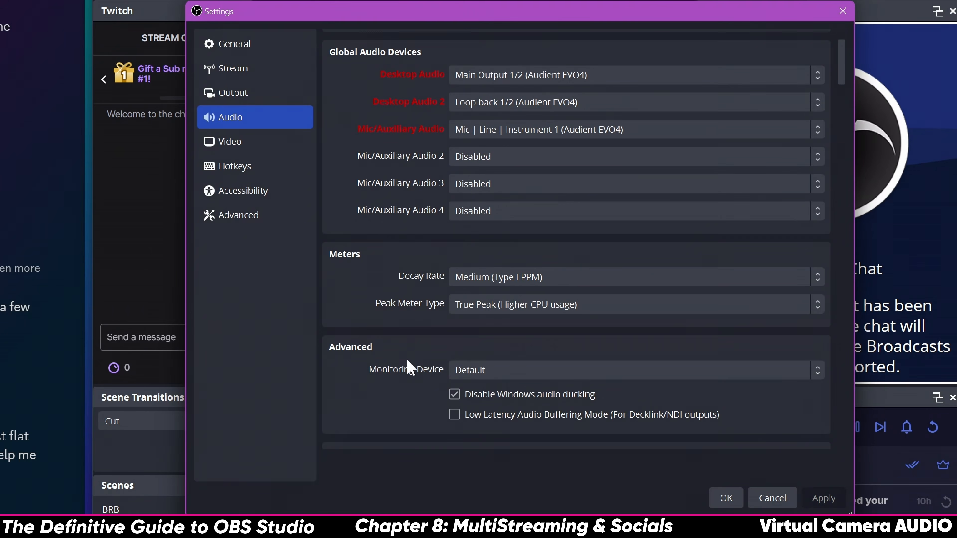
pyautogui.click(516, 371)
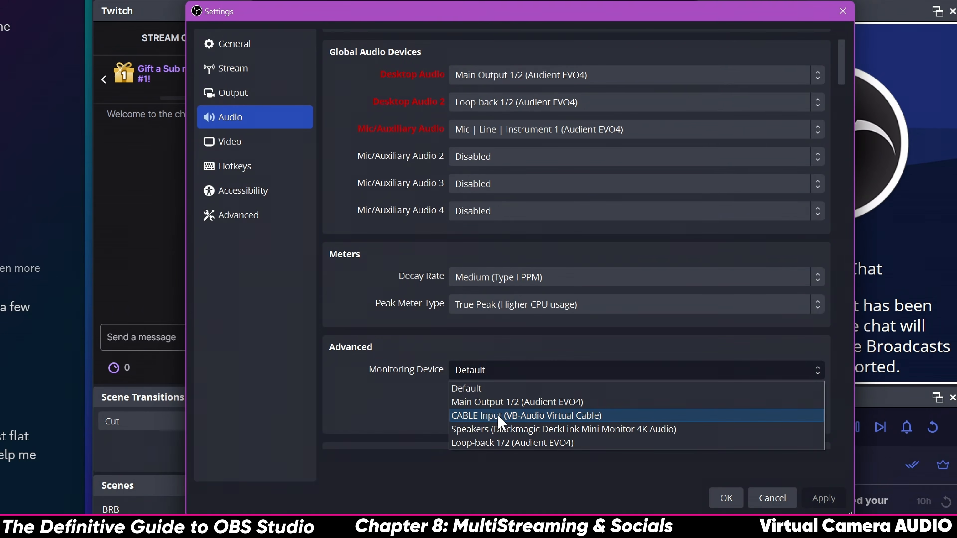
pyautogui.click(524, 421)
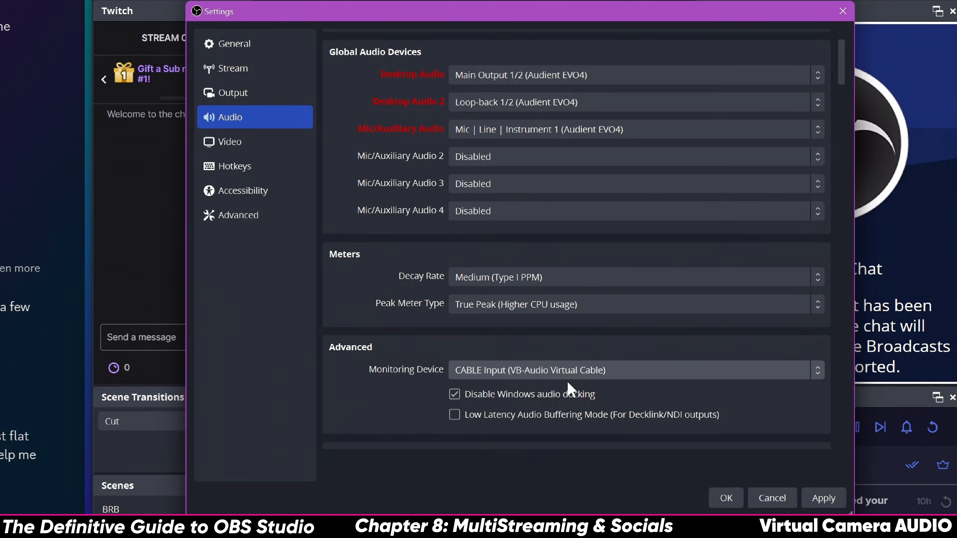
pyautogui.click(810, 499)
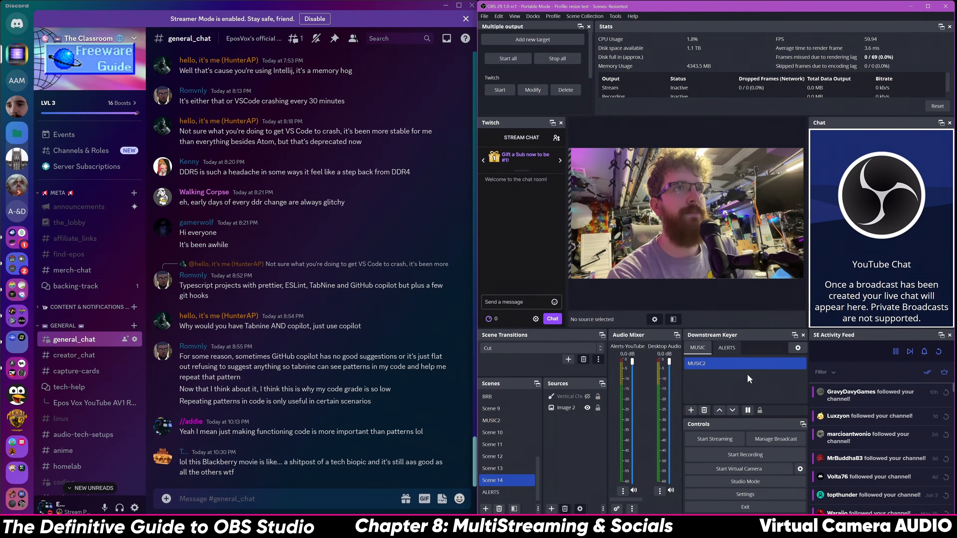
# Unmute the MUSIC BT track in the Audio Mixer and start the OBS virtual camera
pyautogui.moveTo(620, 498); pyautogui.dragTo(678, 493)
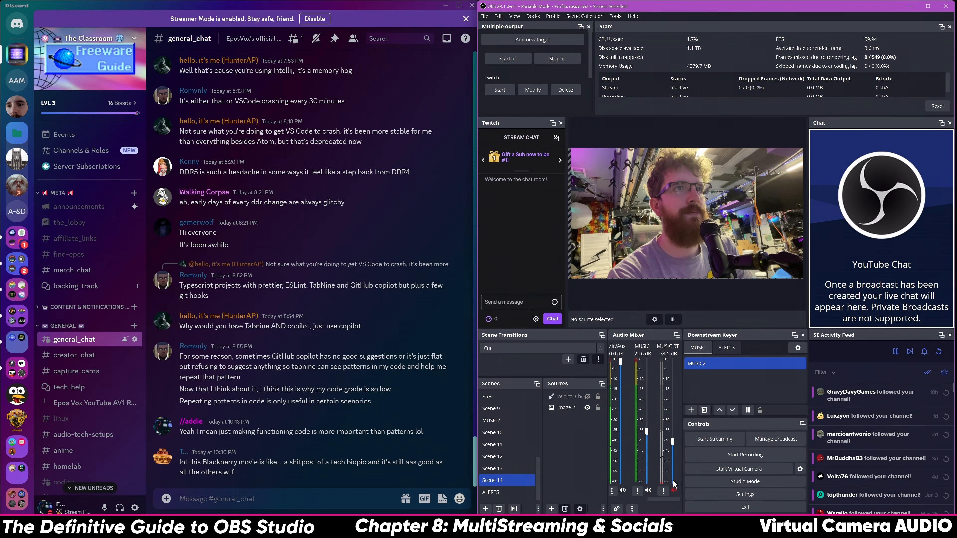
pyautogui.click(675, 490)
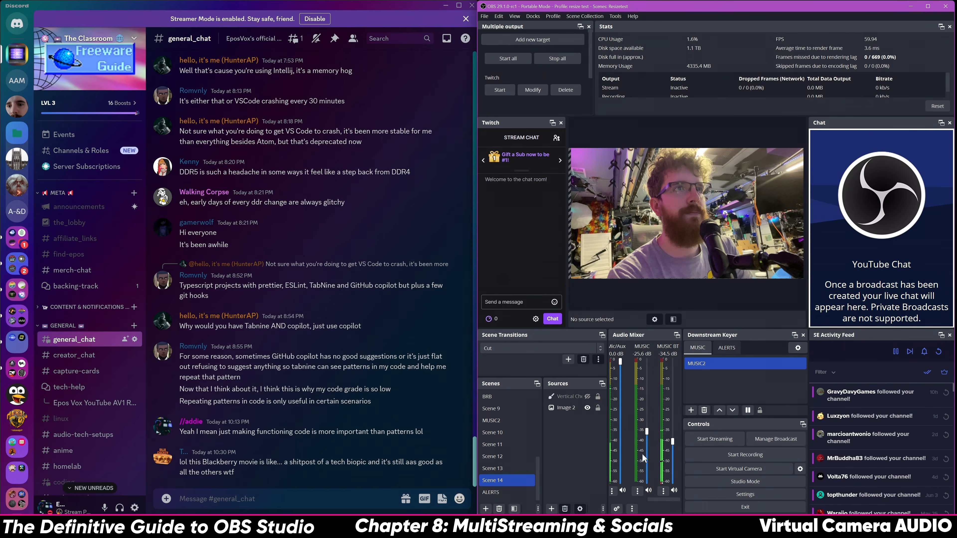
pyautogui.click(730, 468)
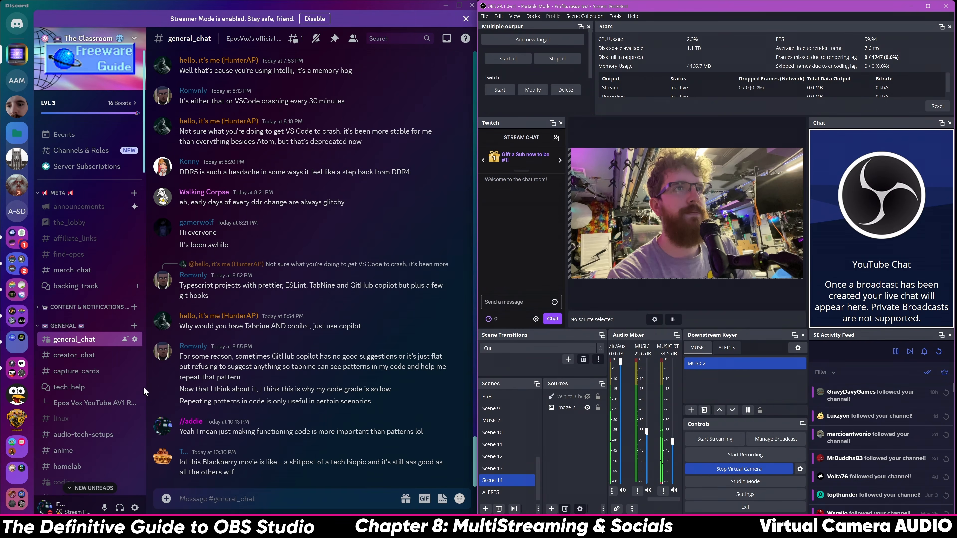
pyautogui.scroll(-10, 135, 396)
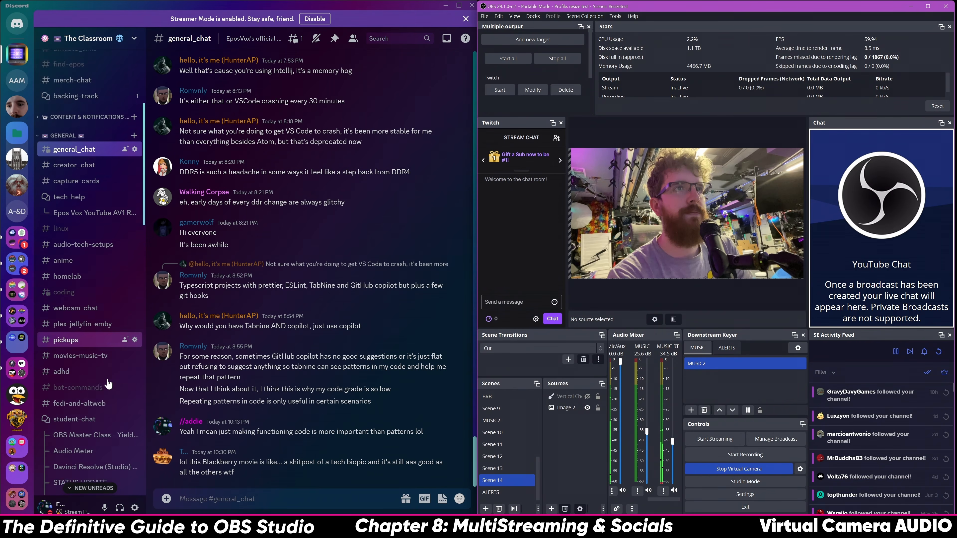
# In Discord's Voice & Video settings, select OBS Virtual Camera and preview its video
pyautogui.click(135, 507)
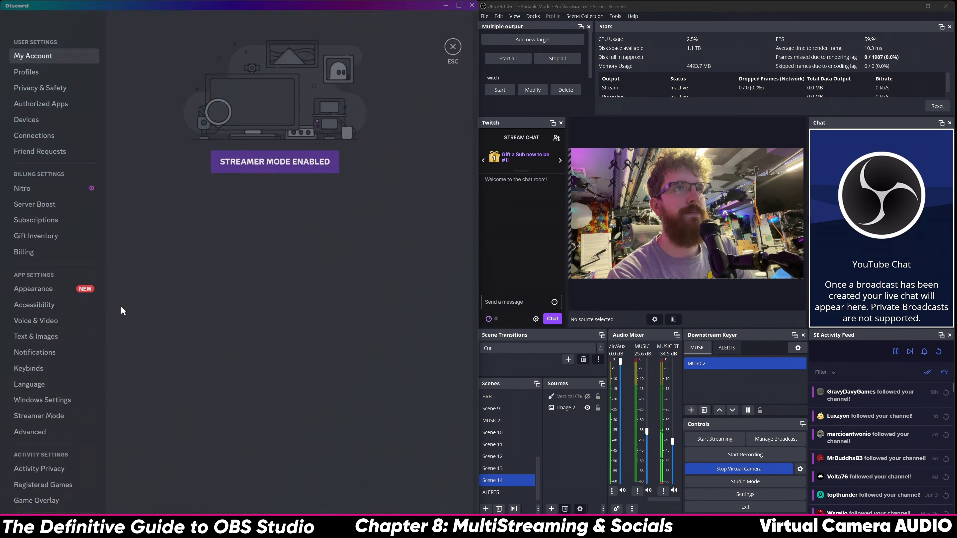
pyautogui.click(36, 321)
pyautogui.scroll(-3, 279, 395)
pyautogui.scroll(-2, 279, 394)
pyautogui.click(162, 415)
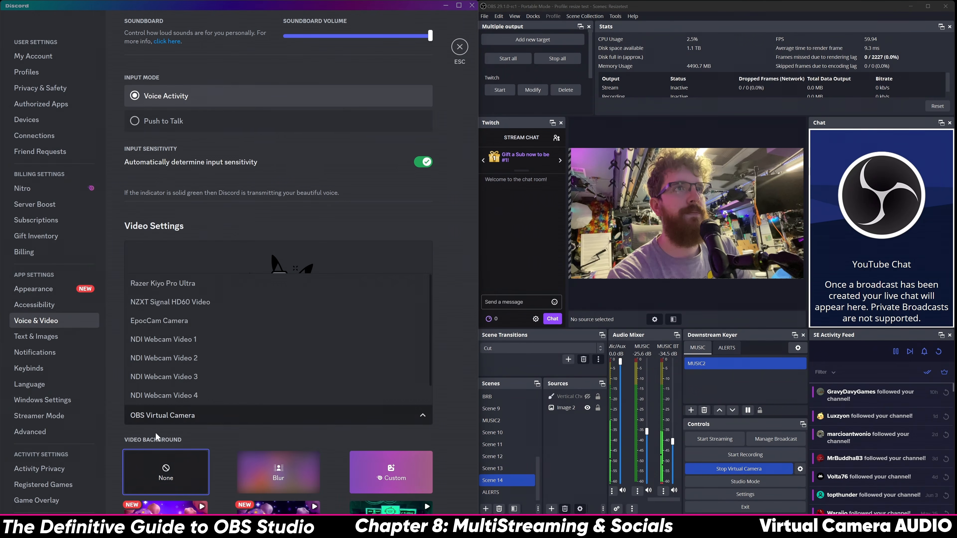
pyautogui.click(173, 415)
pyautogui.click(296, 319)
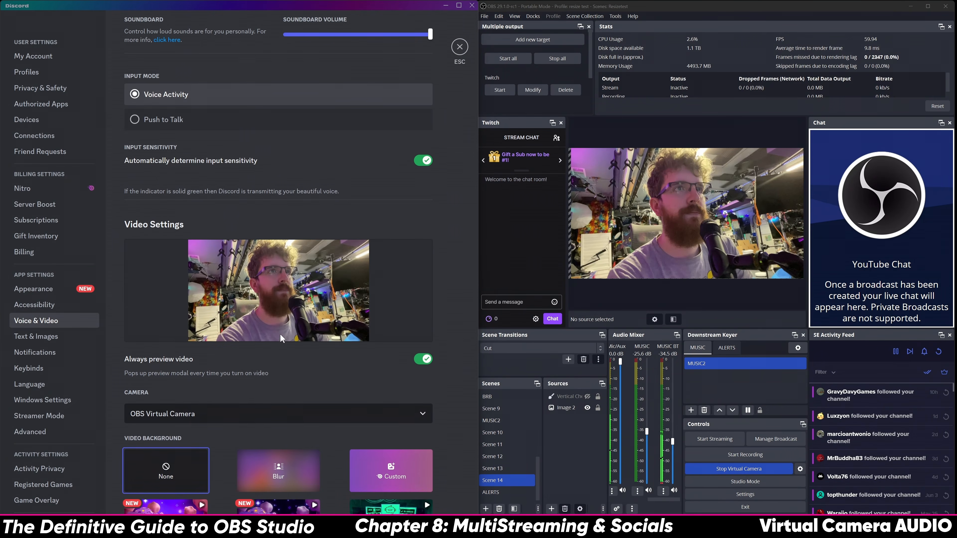
pyautogui.scroll(-5, 280, 321)
pyautogui.scroll(9, 213, 357)
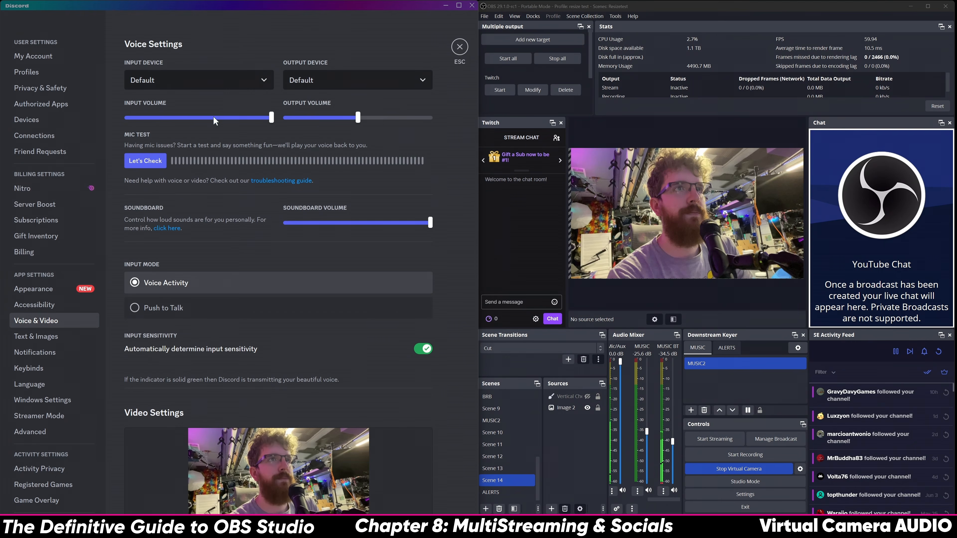
# Set voice input to CABLE Output (VB-Audio Virtual Cable), keep output on Default, and run a mic test
pyautogui.click(237, 82)
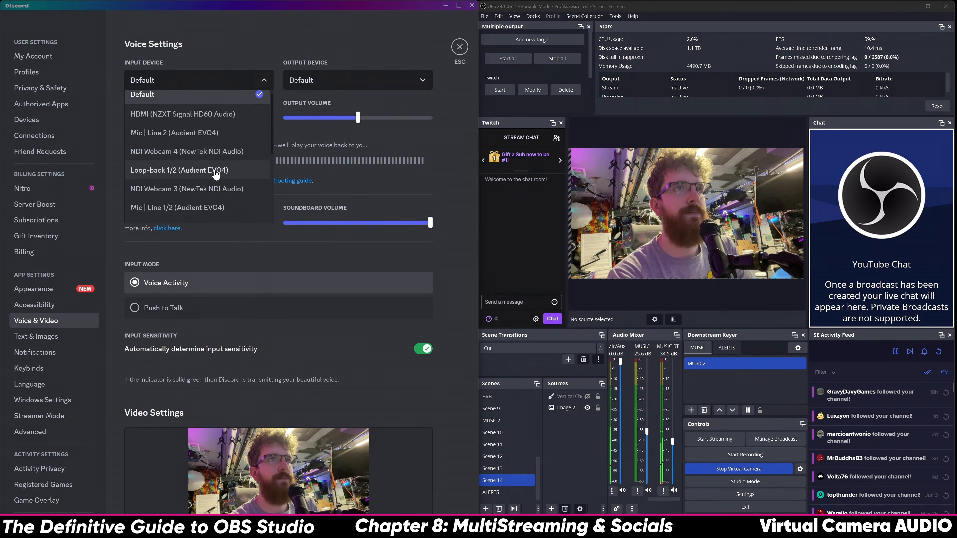
pyautogui.scroll(-5, 211, 166)
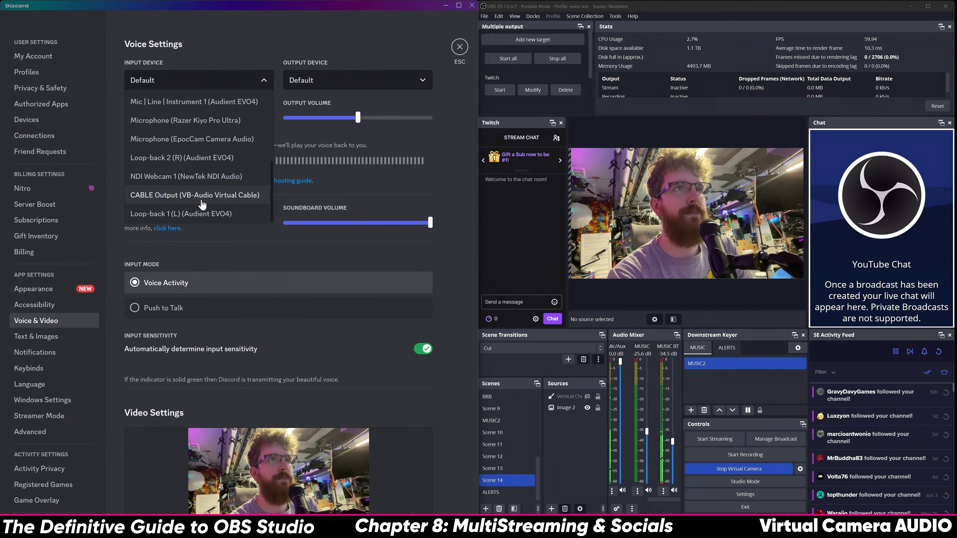
pyautogui.click(202, 204)
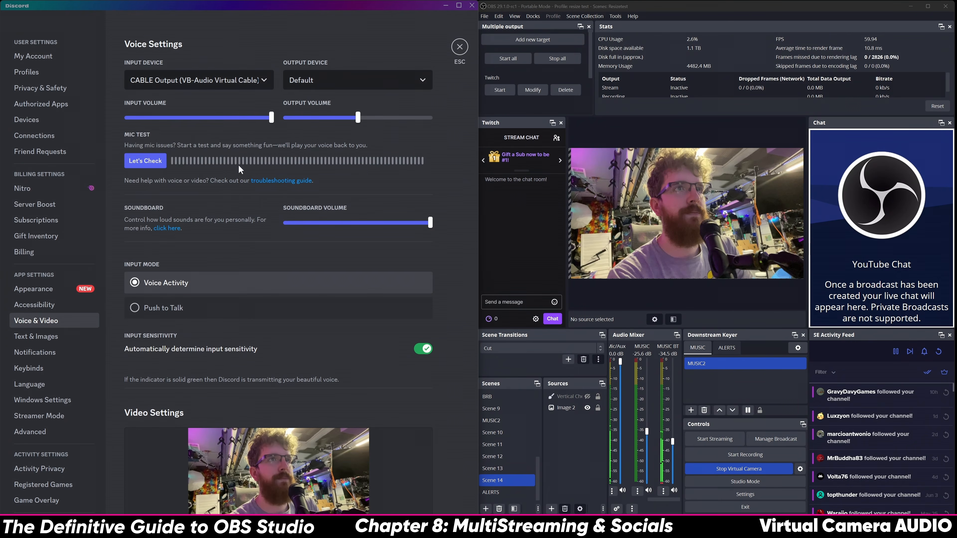
pyautogui.click(335, 88)
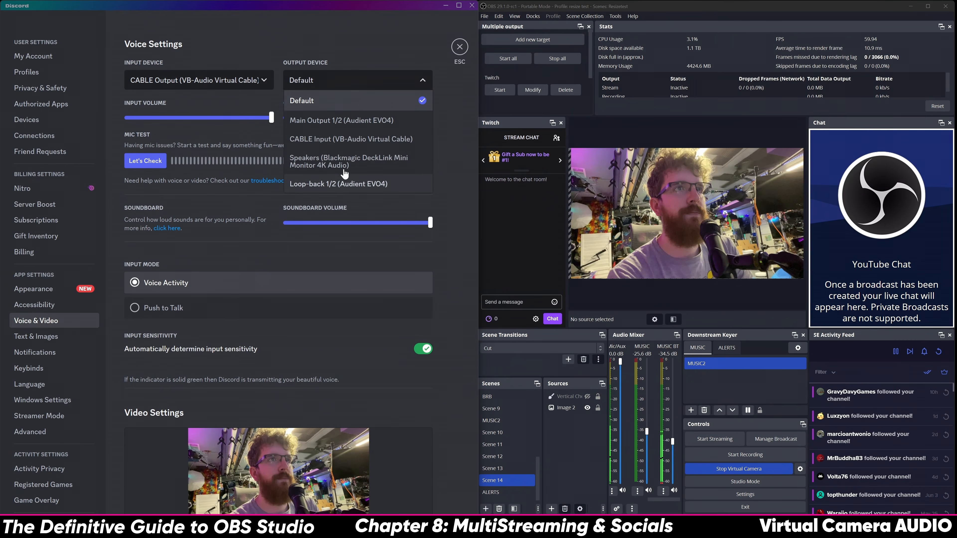
pyautogui.click(363, 64)
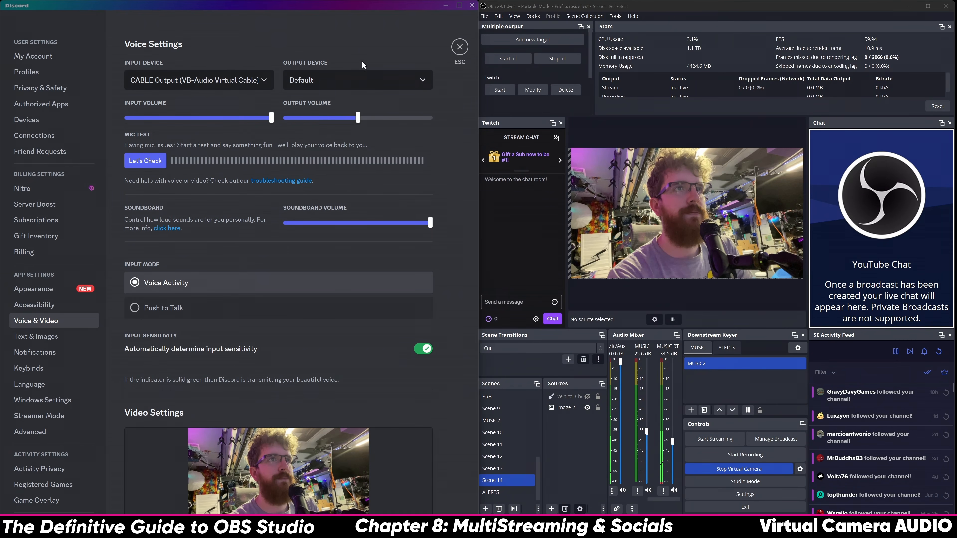
pyautogui.click(145, 161)
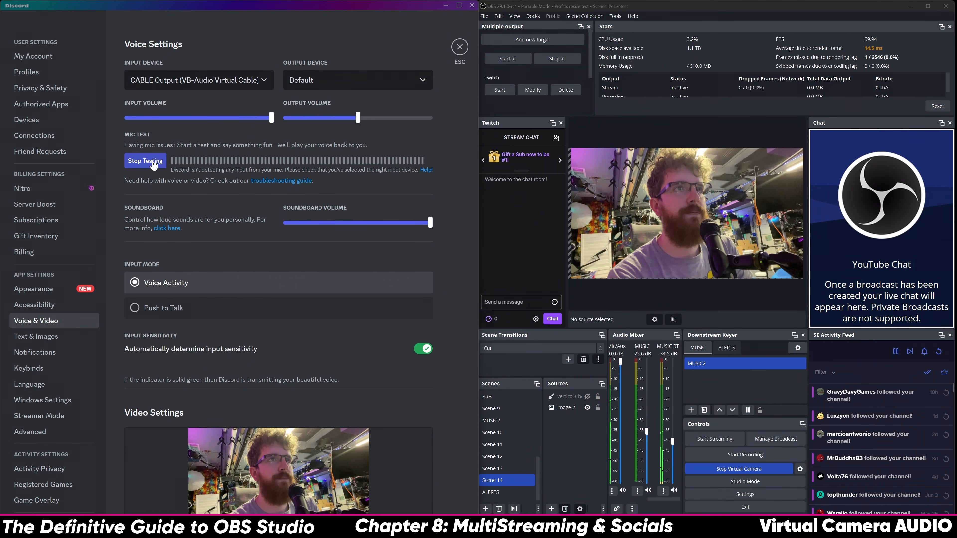
pyautogui.click(153, 165)
pyautogui.click(637, 491)
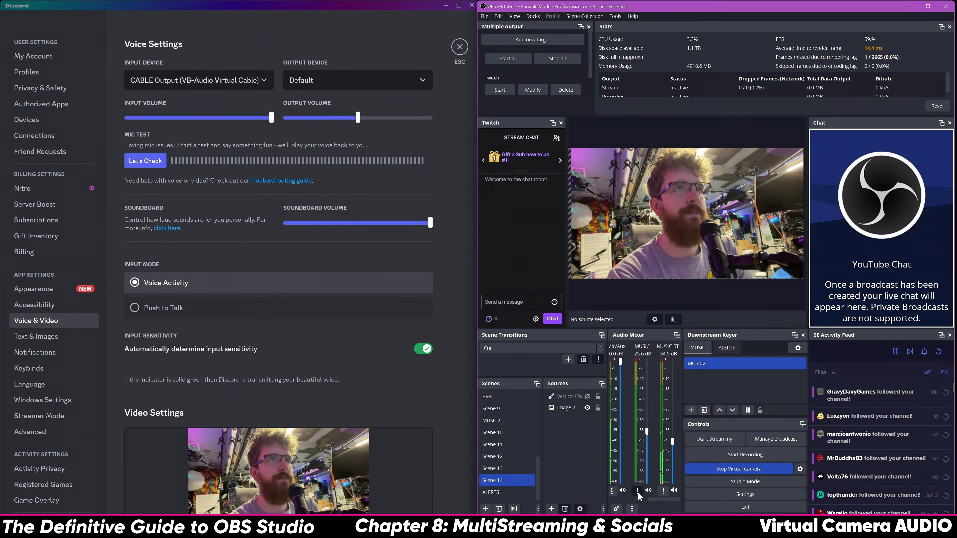
# Set Audio Monitoring for Mic/Aux and MUSIC BT to Monitor and Output in Advanced Audio Properties
pyautogui.click(658, 487)
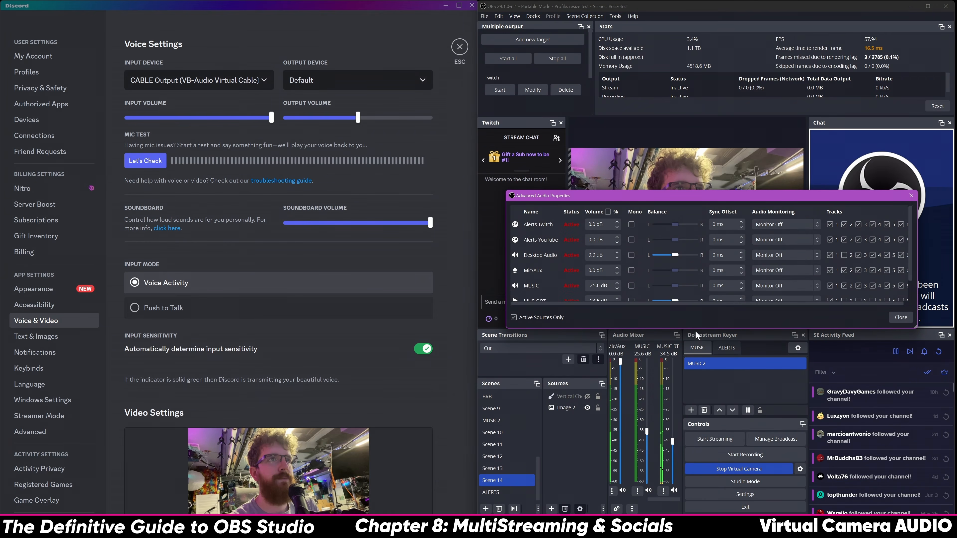
pyautogui.moveTo(697, 329)
pyautogui.mouseDown()
pyautogui.moveTo(696, 396)
pyautogui.moveTo(696, 378)
pyautogui.mouseUp()
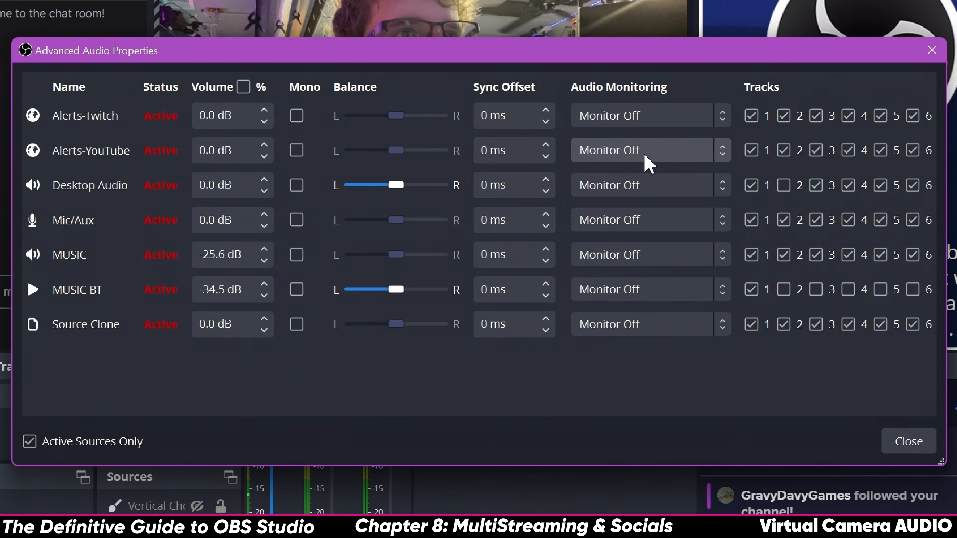
pyautogui.click(647, 218)
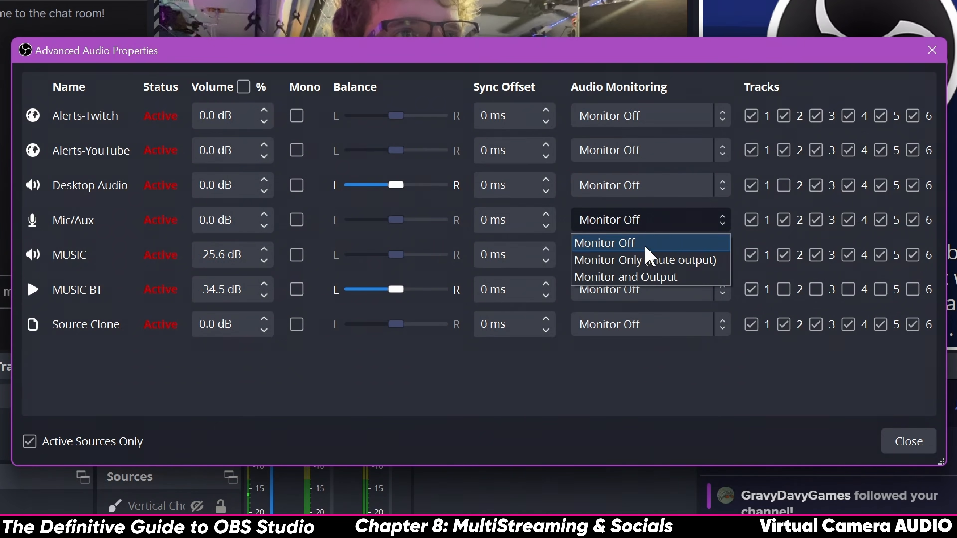
pyautogui.click(647, 278)
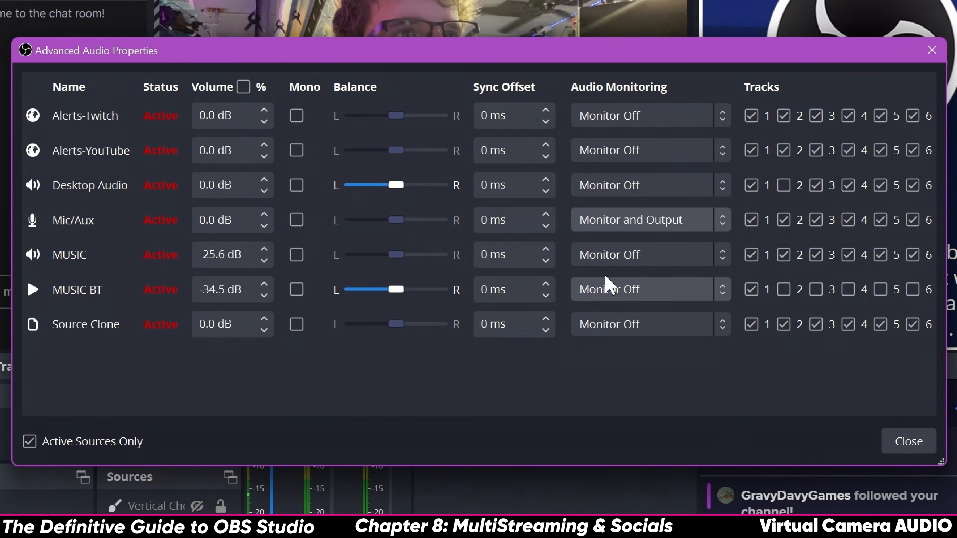
pyautogui.click(607, 285)
pyautogui.click(618, 348)
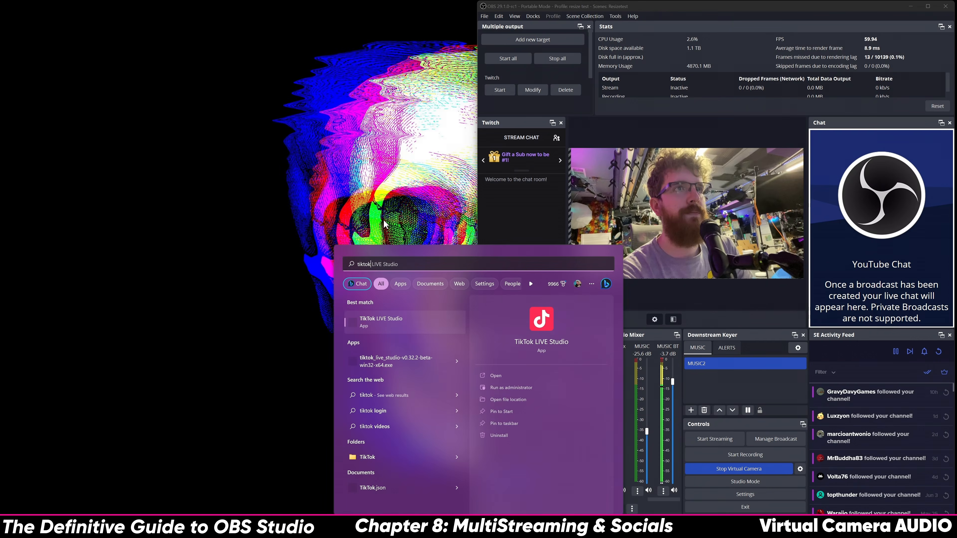
pyautogui.click(718, 465)
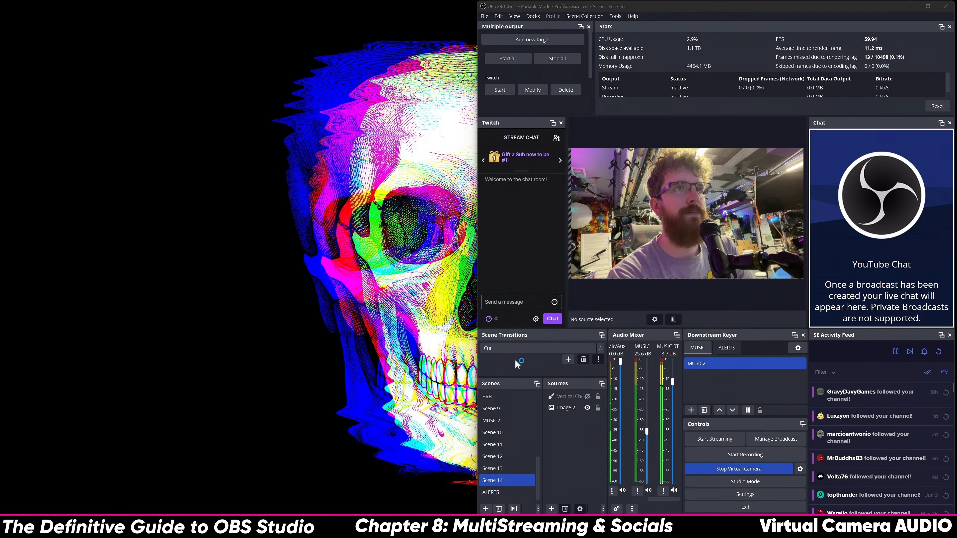
# Restart the OBS virtual camera from the Vertical panel, then close TikTok LIVE Studio and OBS
pyautogui.click(765, 468)
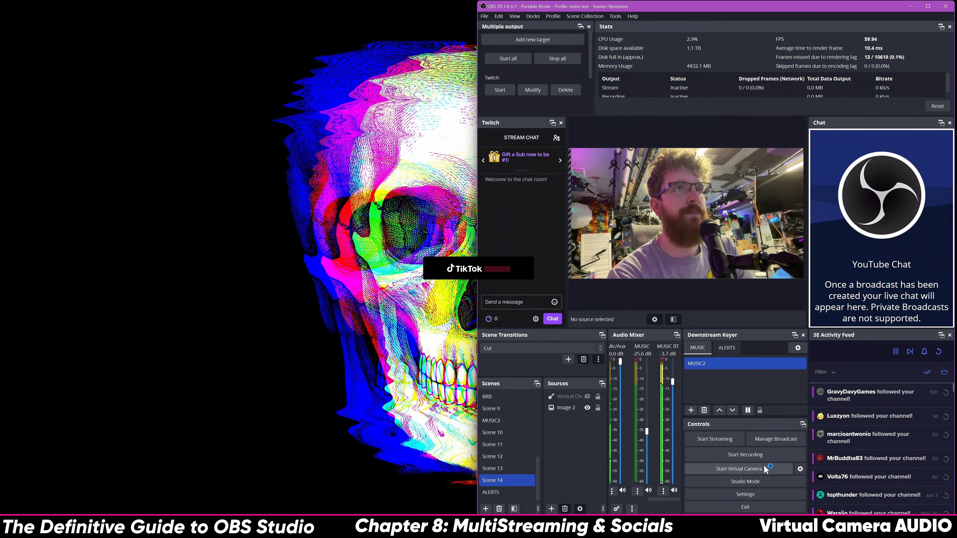
pyautogui.click(541, 16)
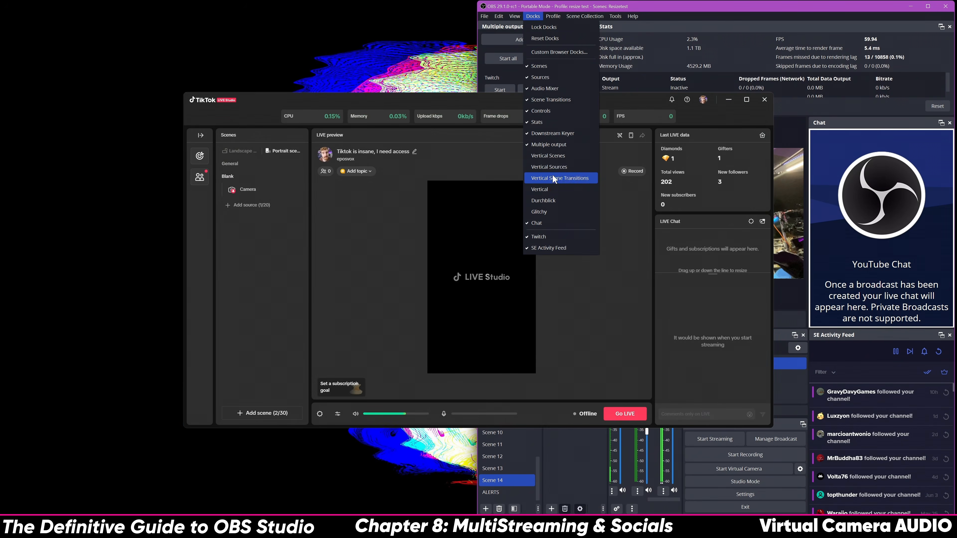
pyautogui.click(552, 188)
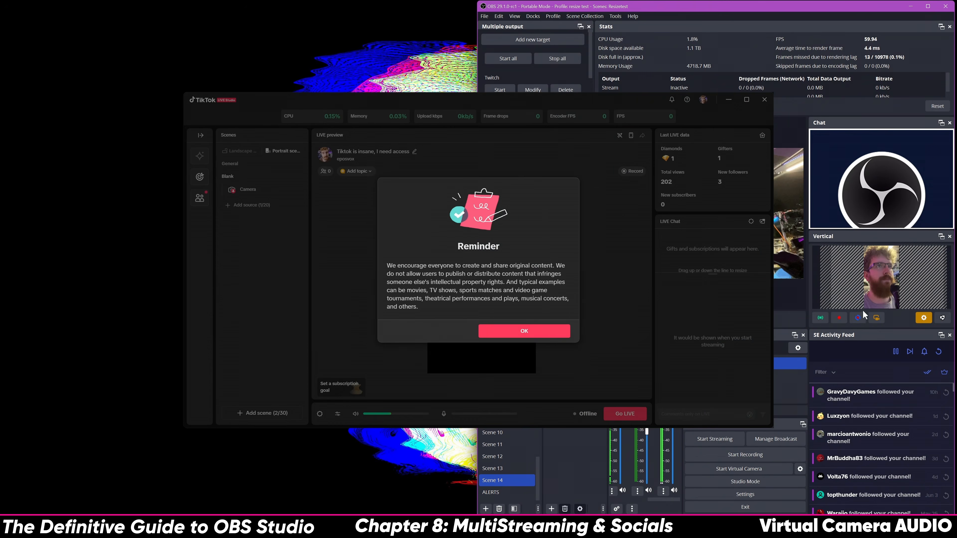
pyautogui.click(877, 317)
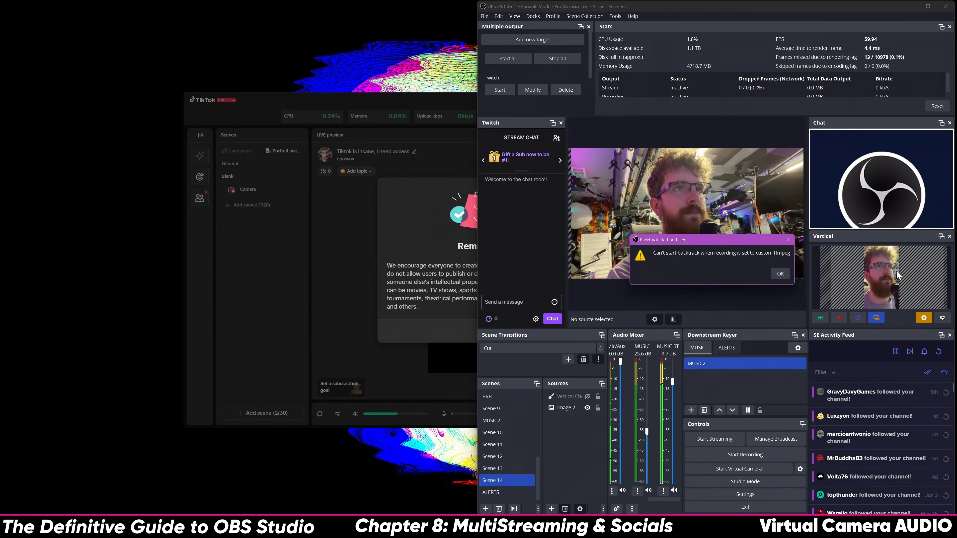
pyautogui.click(780, 275)
pyautogui.click(431, 195)
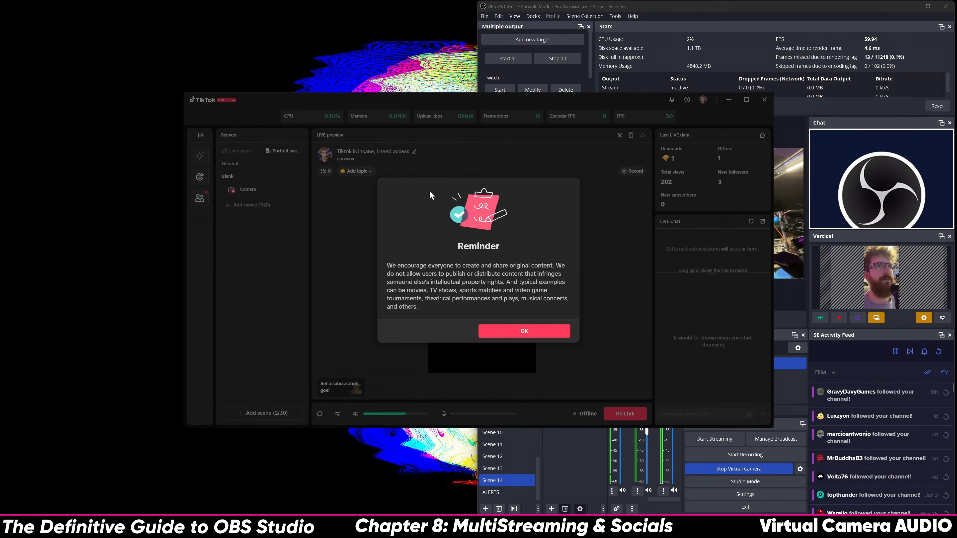
pyautogui.click(524, 332)
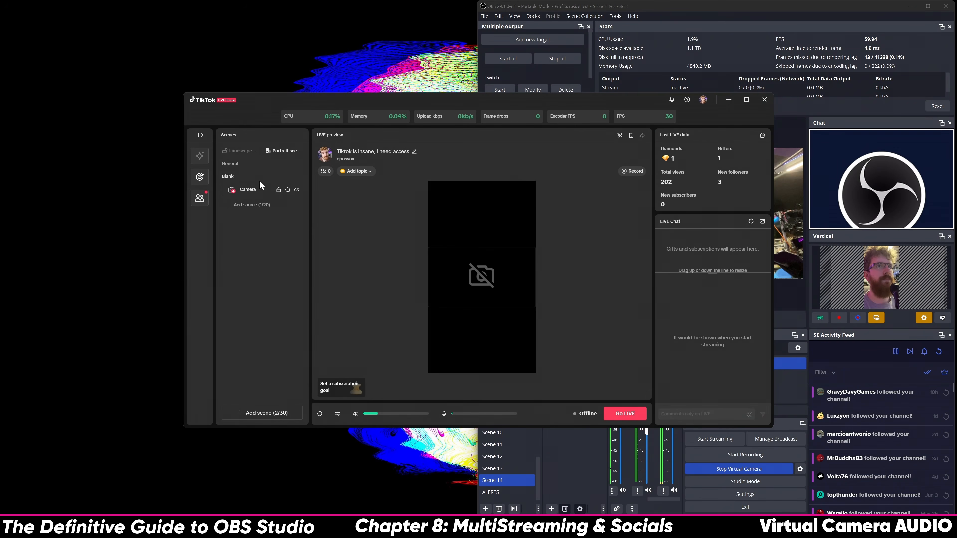
pyautogui.click(241, 188)
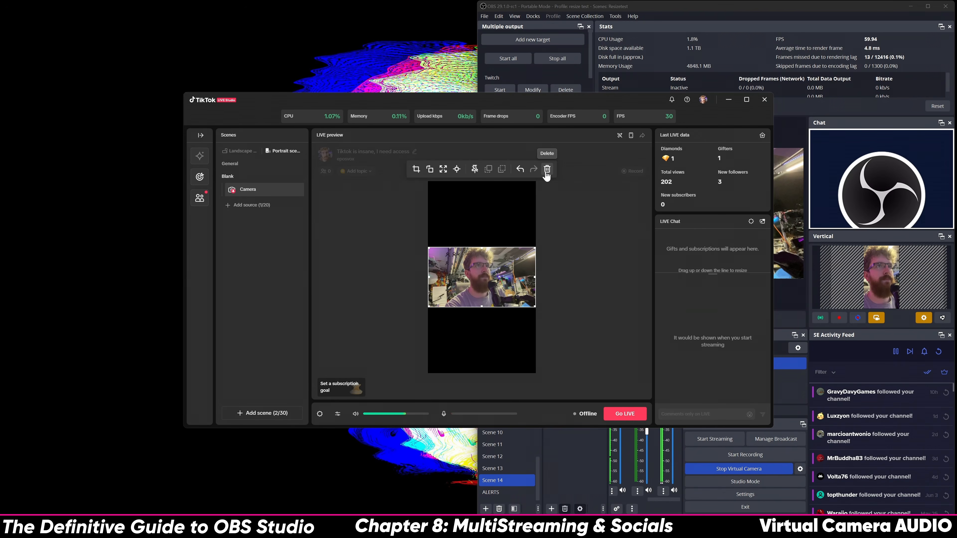
pyautogui.click(564, 296)
pyautogui.click(765, 100)
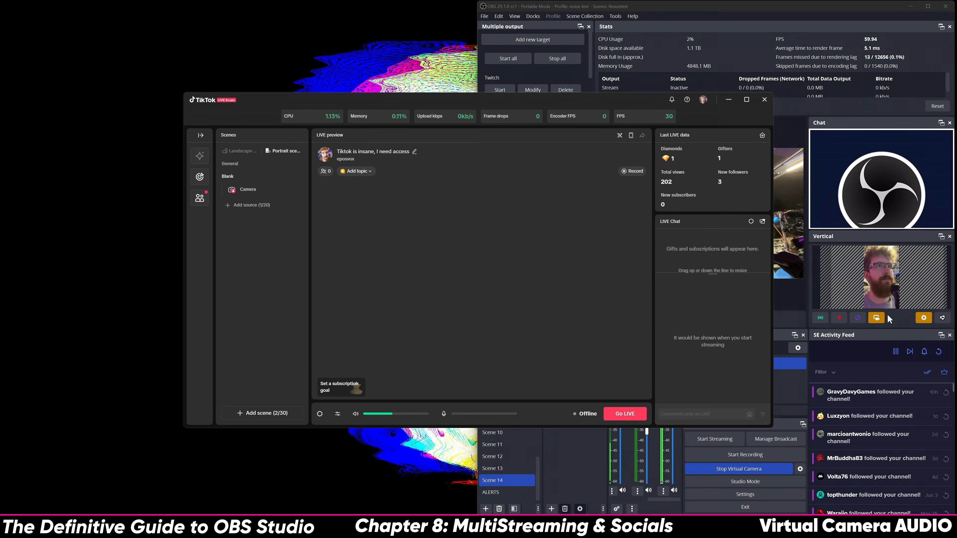
pyautogui.click(878, 319)
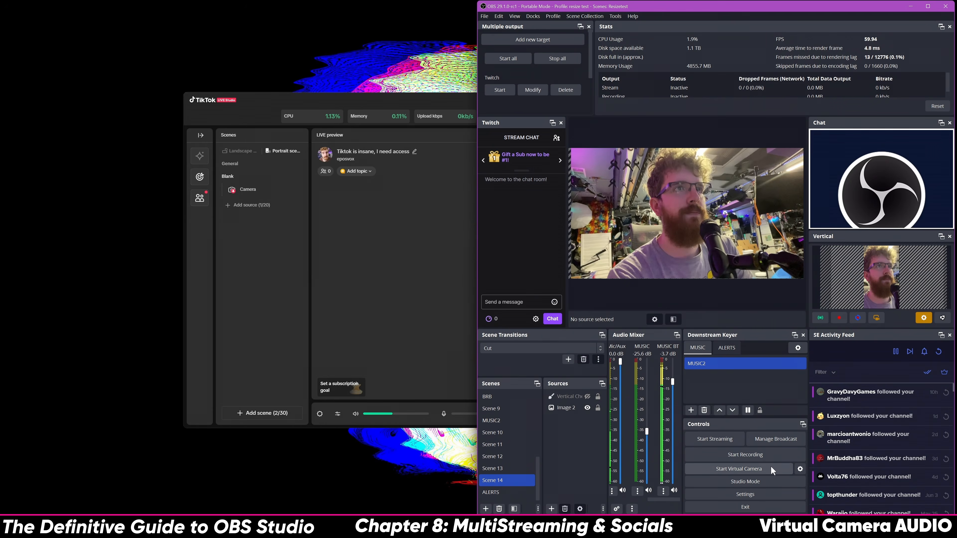
pyautogui.click(753, 507)
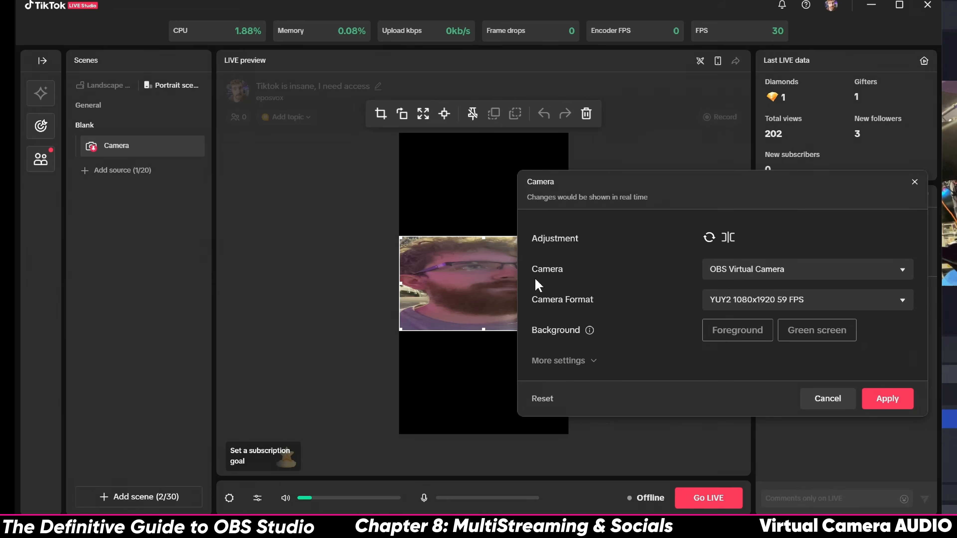
# Set the Camera source to YUY2 1080x1920 59 FPS, apply, and fit it to the portrait canvas
pyautogui.click(743, 302)
pyautogui.click(874, 376)
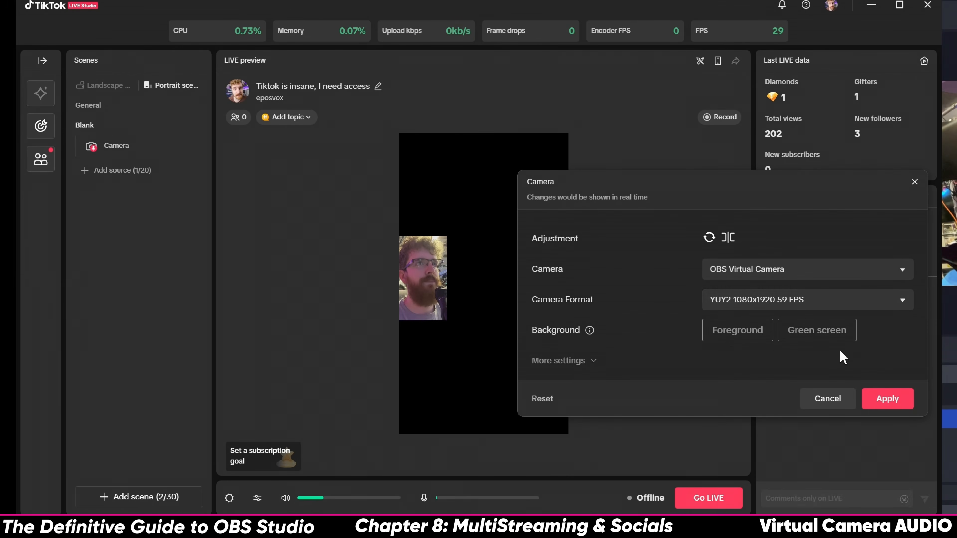
pyautogui.click(794, 300)
pyautogui.click(794, 356)
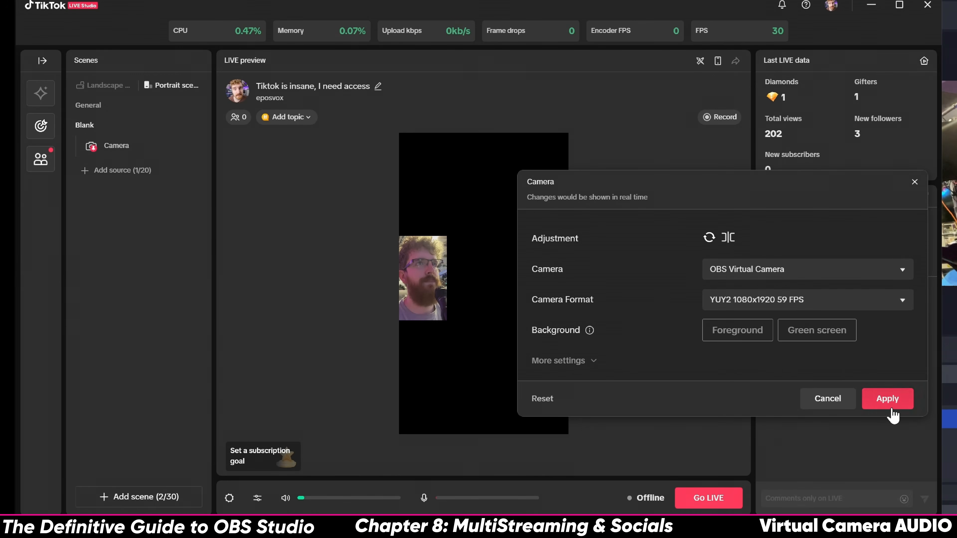
pyautogui.click(888, 399)
pyautogui.click(440, 301)
pyautogui.click(422, 114)
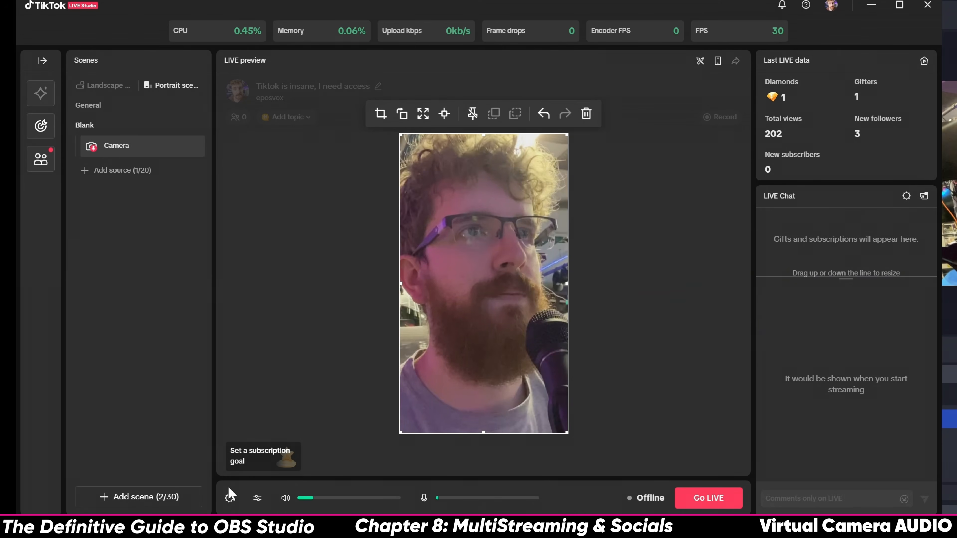
# Set the primary speaker's audio device to CABLE Input (VB-Audio Virtual Cable) and save
pyautogui.click(229, 503)
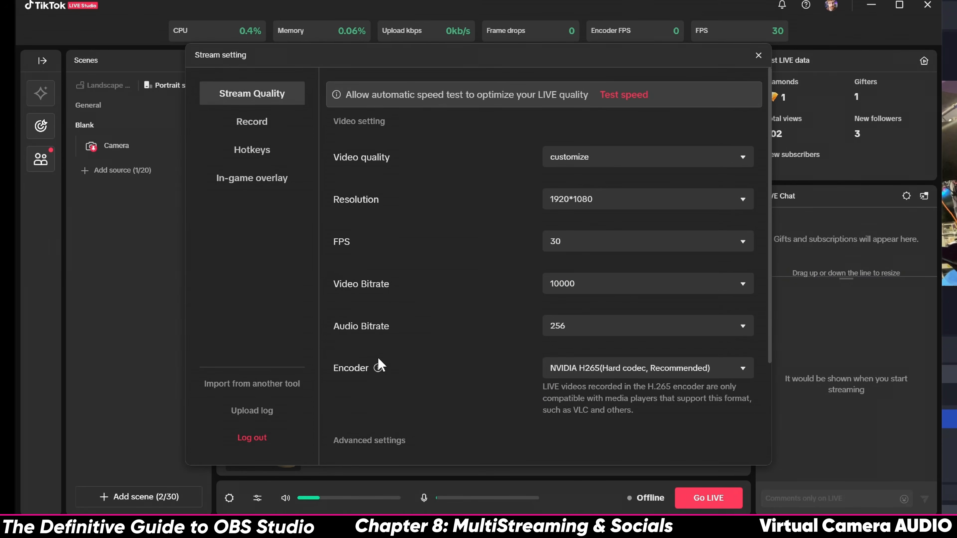
pyautogui.scroll(-3, 459, 319)
pyautogui.scroll(-1, 460, 320)
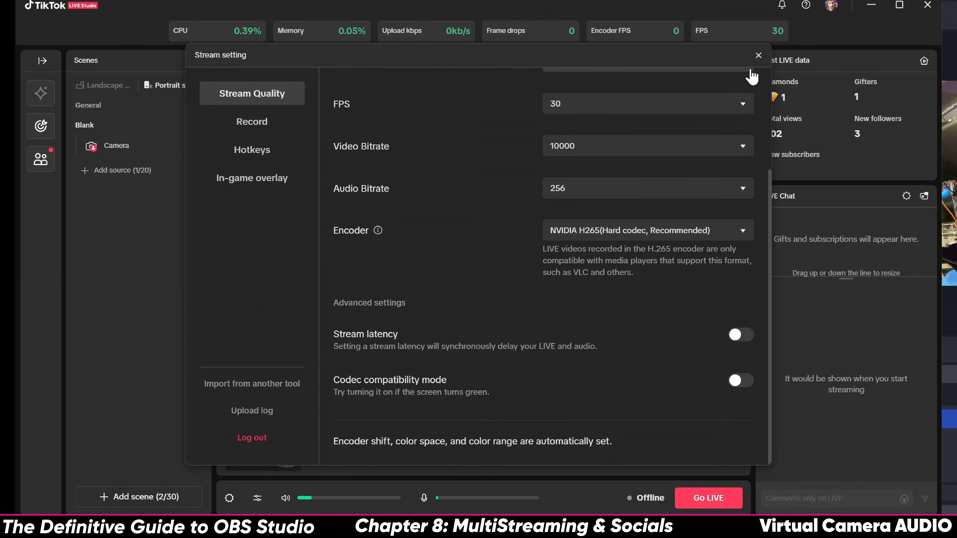
pyautogui.click(758, 55)
pyautogui.click(258, 498)
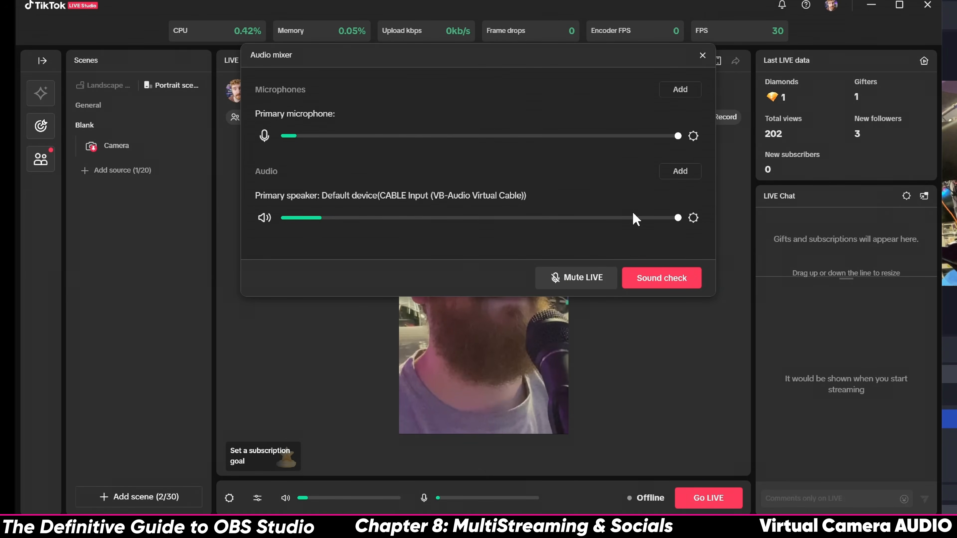
pyautogui.click(693, 218)
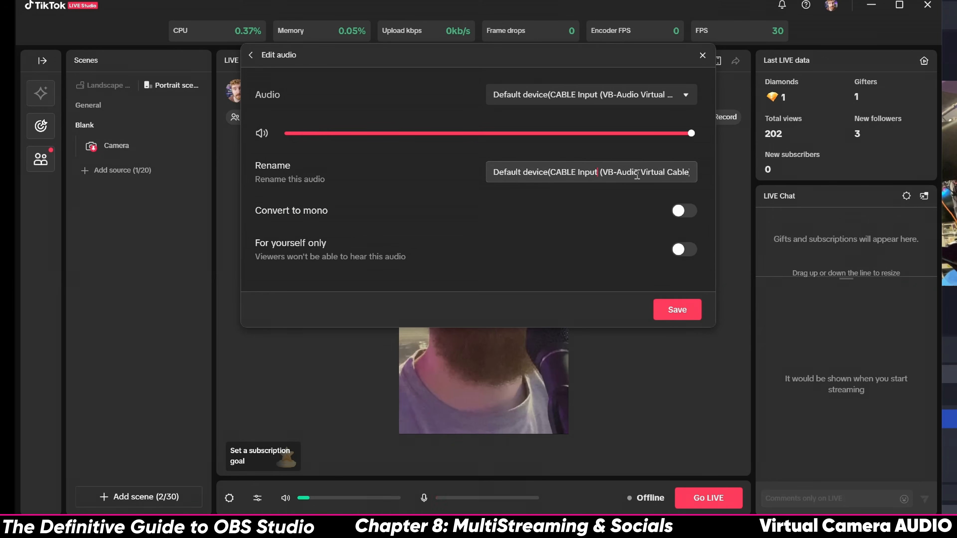
pyautogui.click(598, 173)
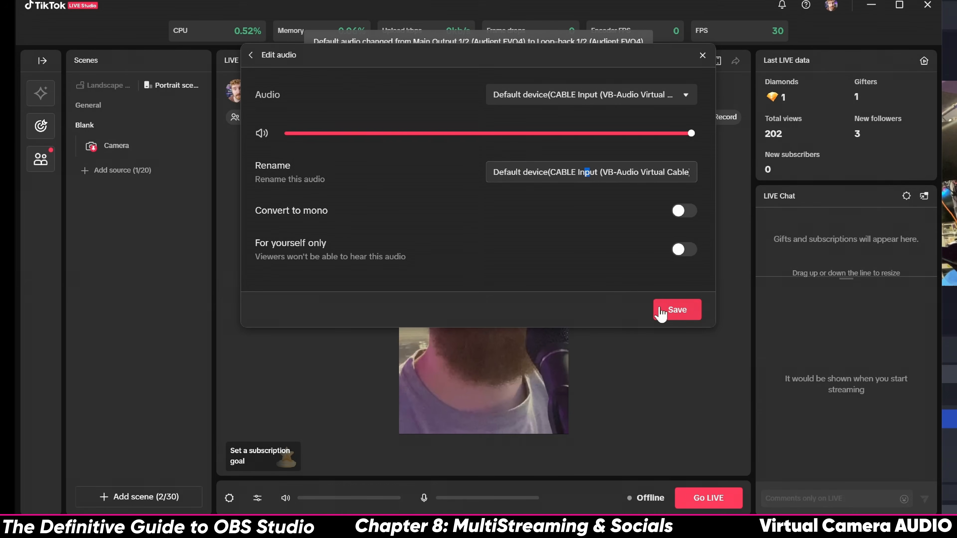
pyautogui.click(563, 98)
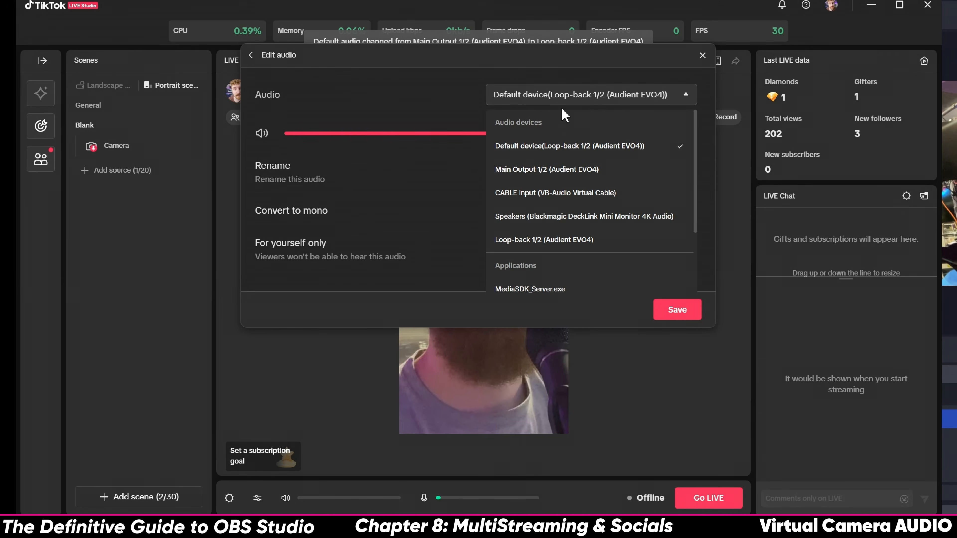
pyautogui.click(556, 193)
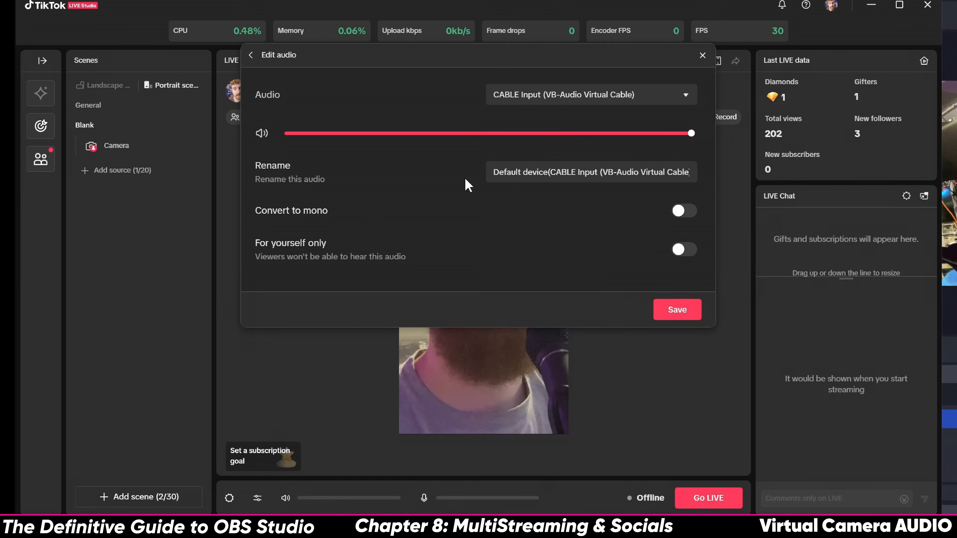
pyautogui.click(698, 317)
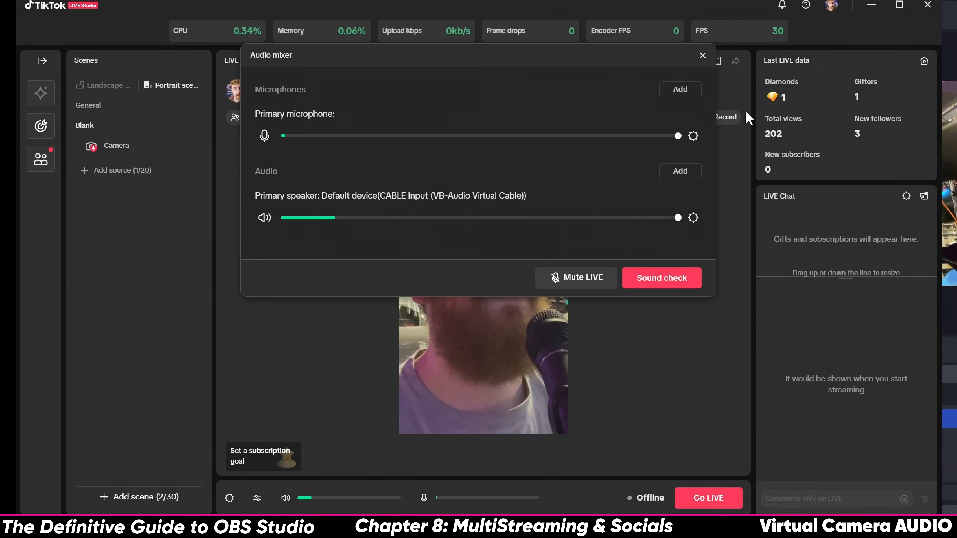
# Close the audio mixer and quit TikTok LIVE Studio to restart it
pyautogui.click(702, 55)
pyautogui.click(927, 5)
pyautogui.click(525, 283)
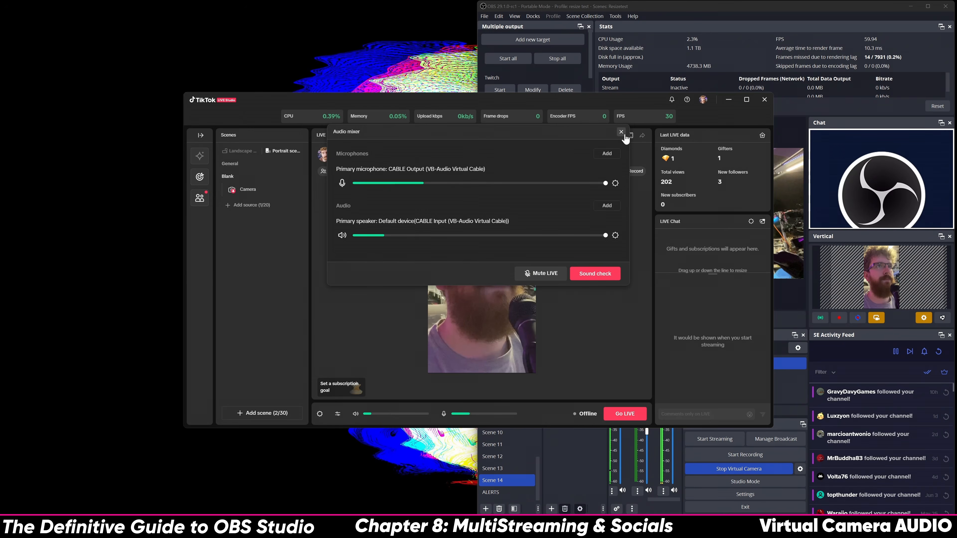
pyautogui.click(620, 132)
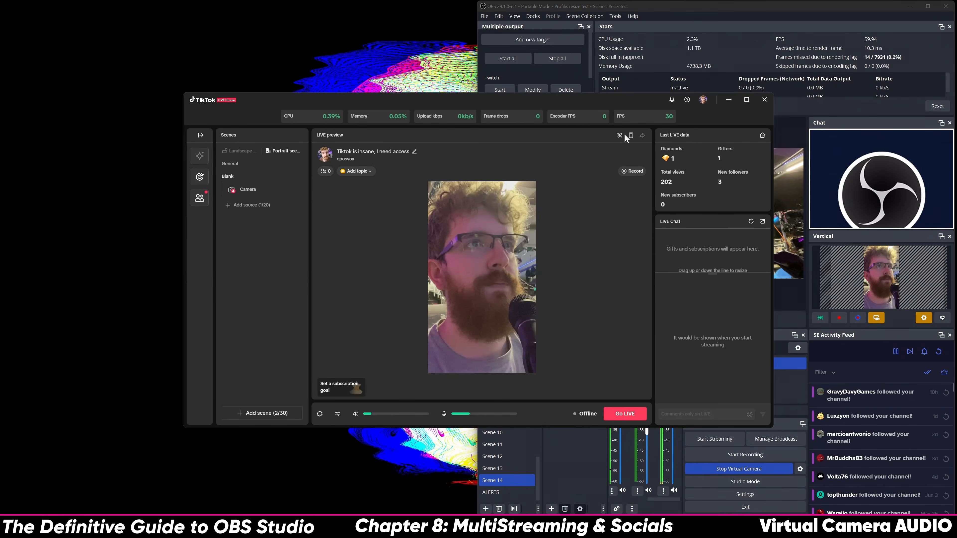